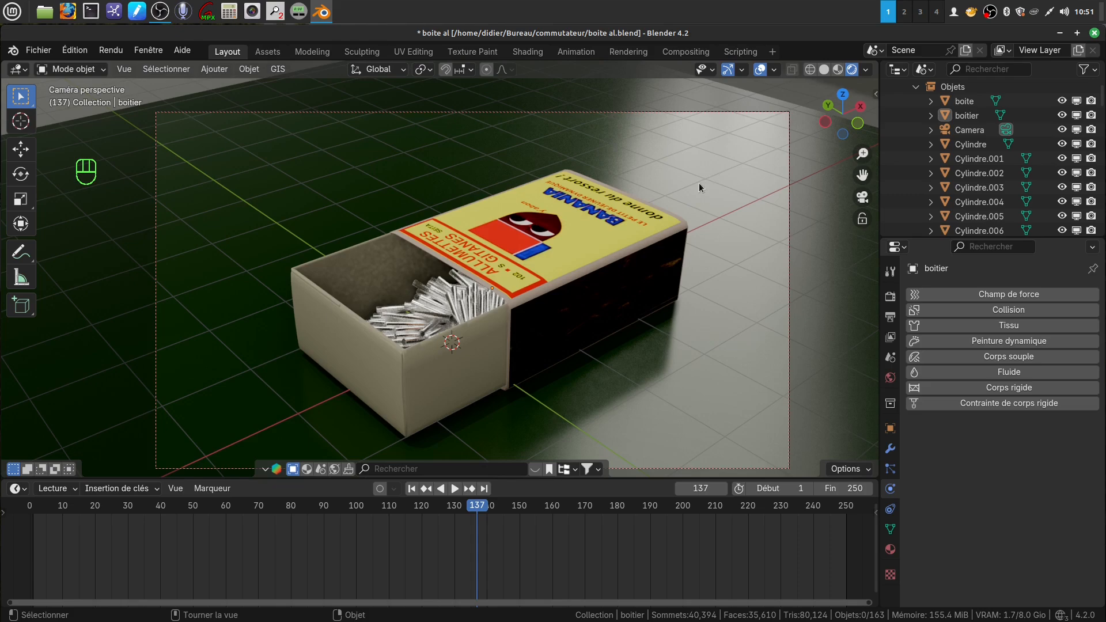
Close the current file without saving its changes and reopen boite al.blend from the commutateur folder on the desktop
{"action": "mouse_move", "coordinate": [700, 182]}
{"action": "middle_mouse_down"}
{"action": "mouse_move", "coordinate": [678, 192]}
{"action": "mouse_move", "coordinate": [679, 219]}
{"action": "mouse_move", "coordinate": [732, 205]}
{"action": "mouse_move", "coordinate": [698, 190]}
{"action": "middle_mouse_up"}
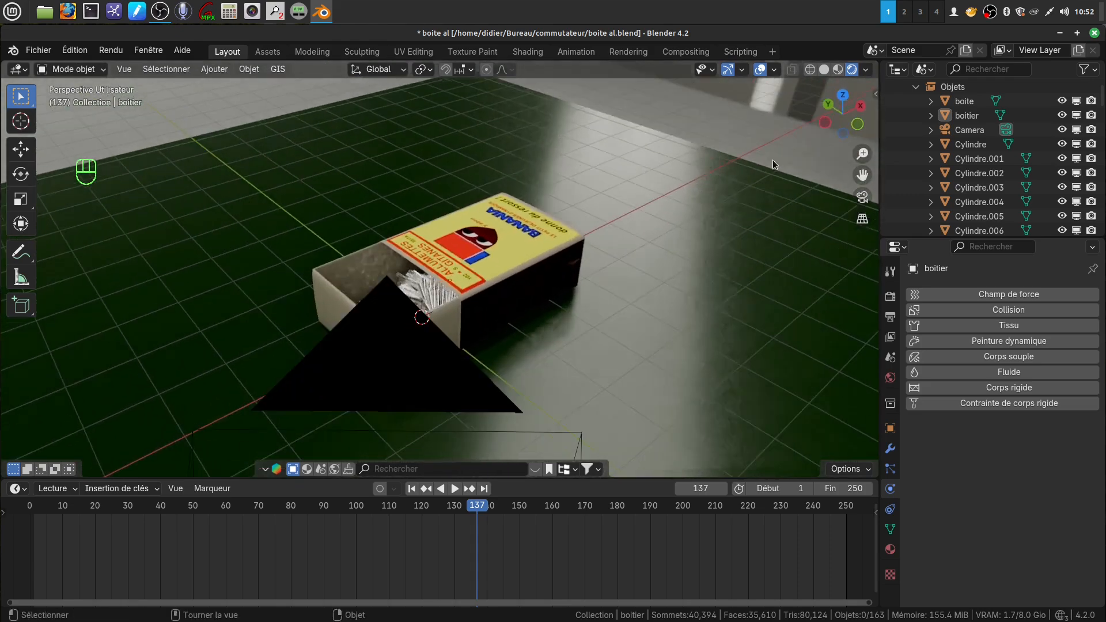
{"action": "left_click", "coordinate": [1095, 34]}
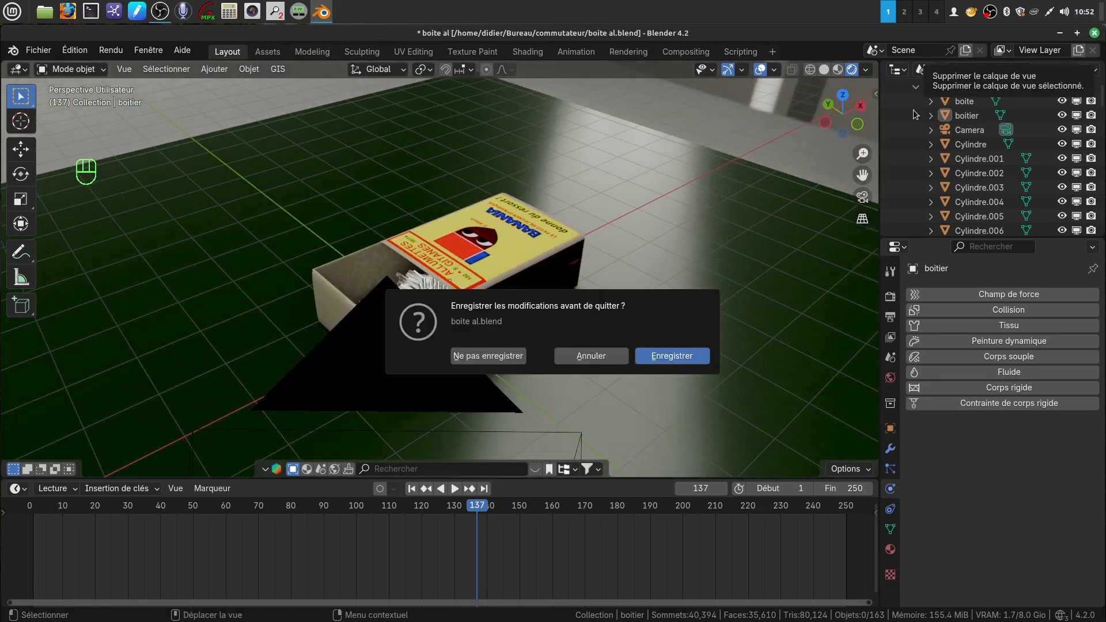
{"action": "left_click", "coordinate": [491, 358]}
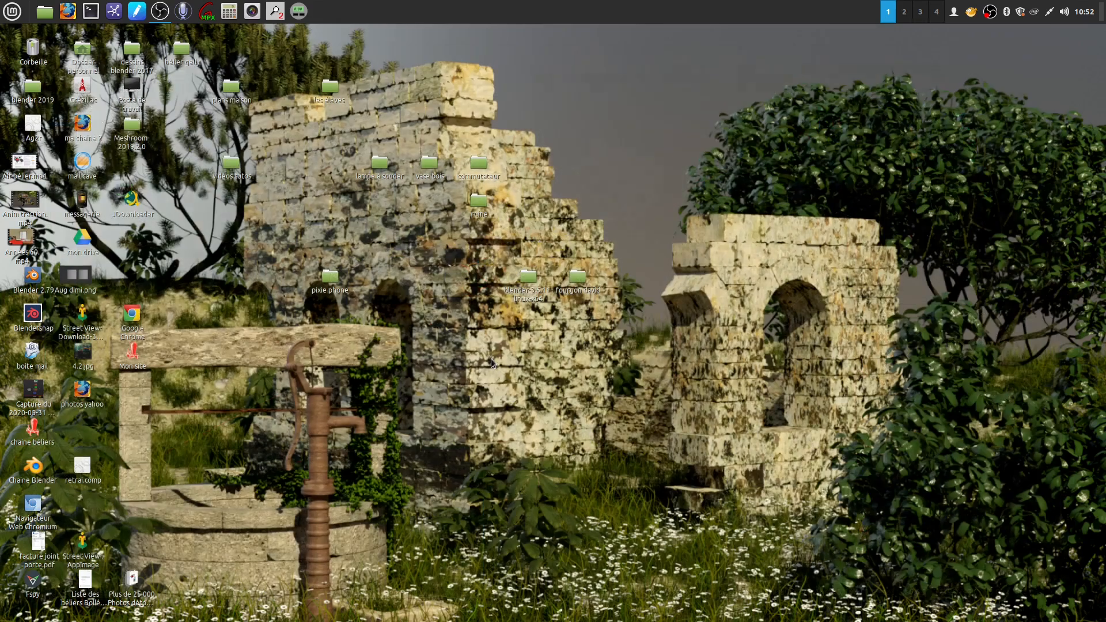
{"action": "double_click", "coordinate": [479, 165]}
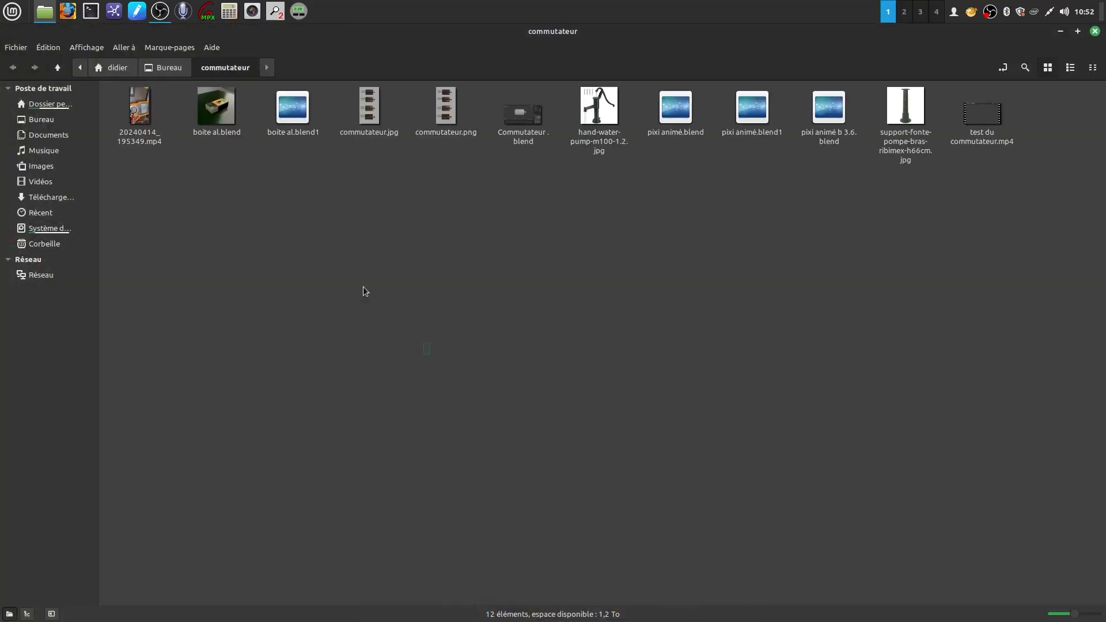
{"action": "double_click", "coordinate": [210, 114]}
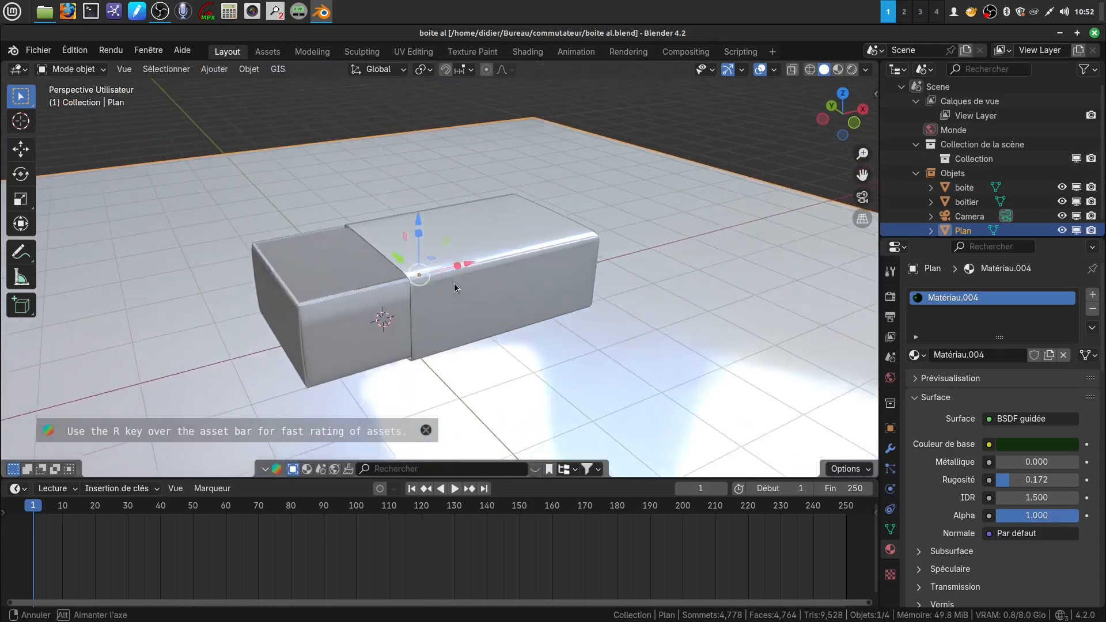
Preview the matchbox in rendered shading, then return to solid shading
{"action": "middle_click_drag", "start_coordinate": [454, 283], "coordinate": [430, 281]}
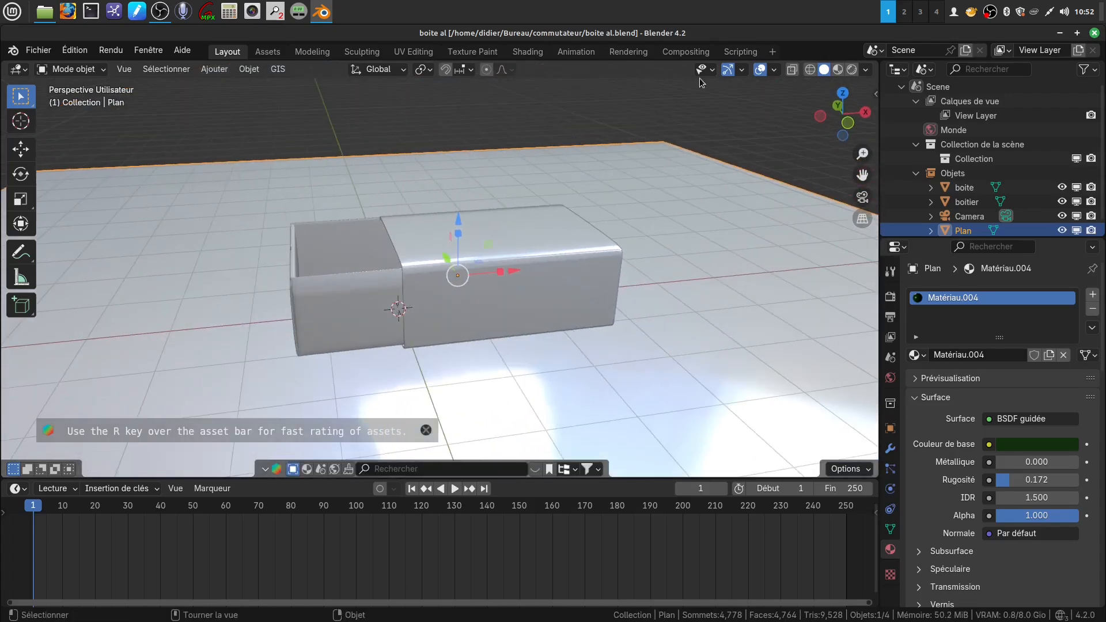
{"action": "left_click", "coordinate": [852, 69]}
{"action": "middle_click_drag", "start_coordinate": [583, 187], "coordinate": [783, 43]}
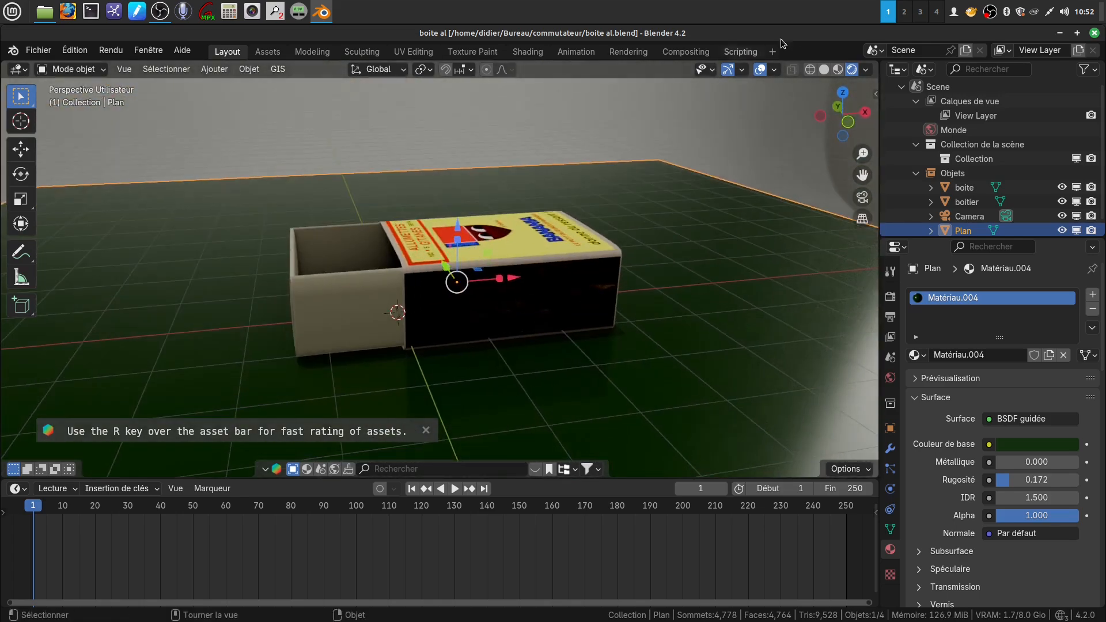
{"action": "left_click", "coordinate": [825, 69]}
Hide the boitier object, the outer sleeve of the matchbox
{"action": "left_click", "coordinate": [511, 262]}
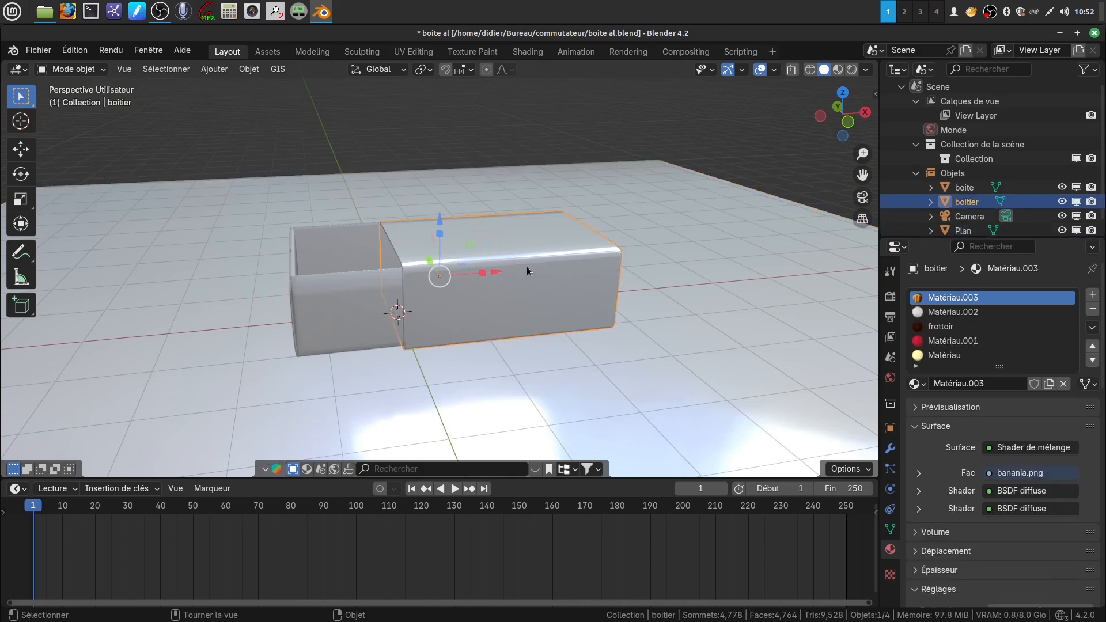
{"action": "key", "text": "h"}
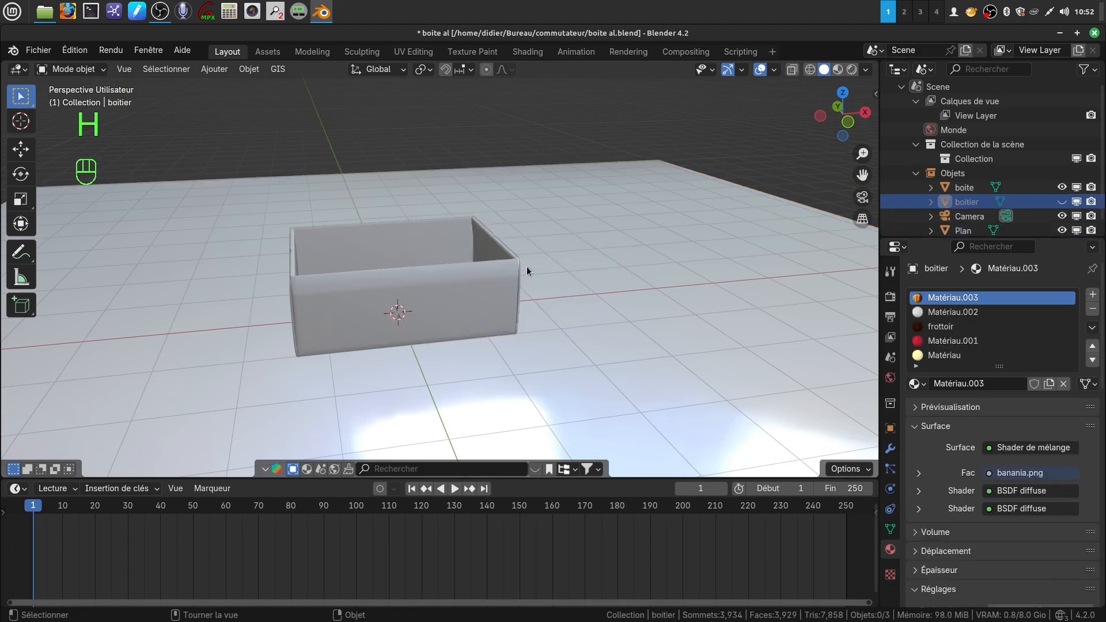
{"action": "key", "text": "KP_1"}
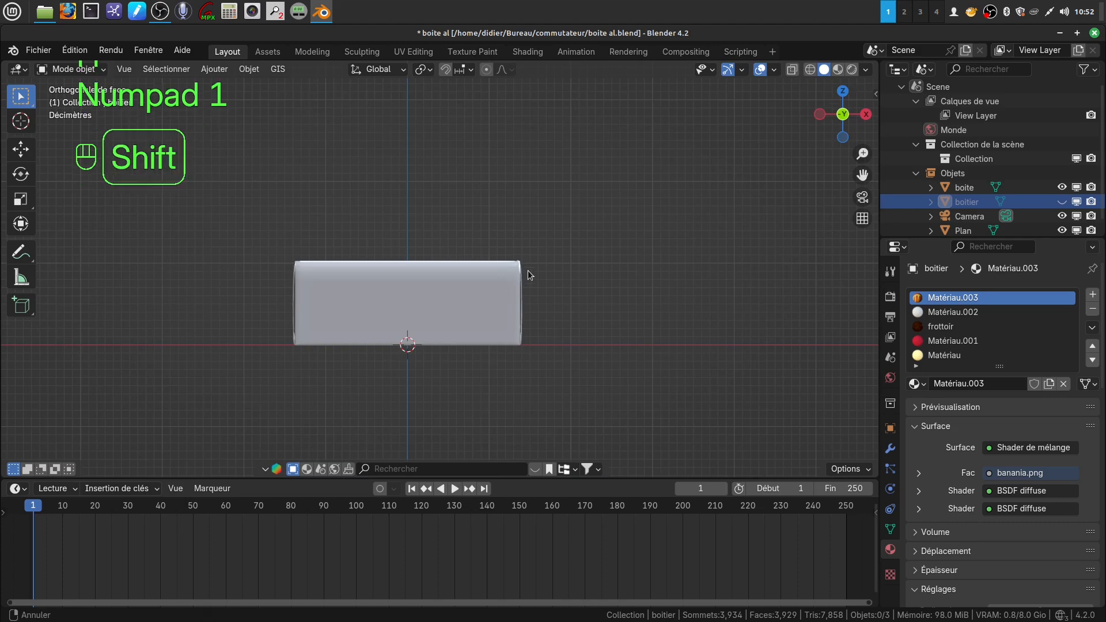
{"action": "middle_click_drag", "start_coordinate": [529, 271], "coordinate": [546, 299], "text": "shift"}
{"action": "middle_click_drag", "start_coordinate": [446, 302], "coordinate": [446, 311], "text": "shift"}
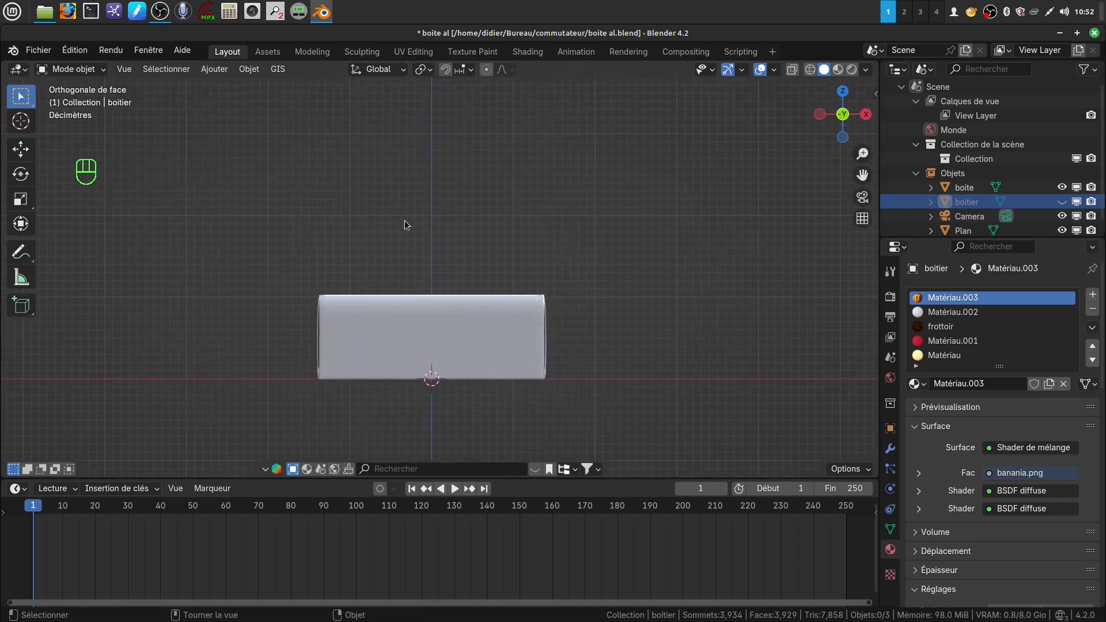
Add a 32-vertex cylinder mesh and, in Edit Mode, move its geometry up about 2.58 m along Z above the tray
{"action": "left_click", "coordinate": [214, 70]}
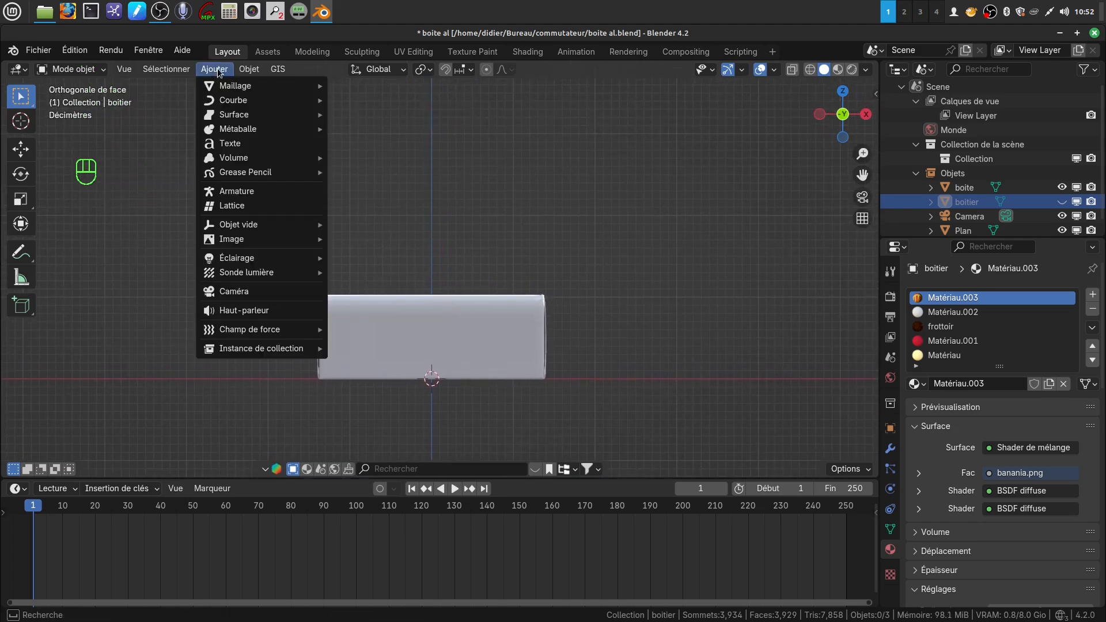
{"action": "mouse_move", "coordinate": [228, 87]}
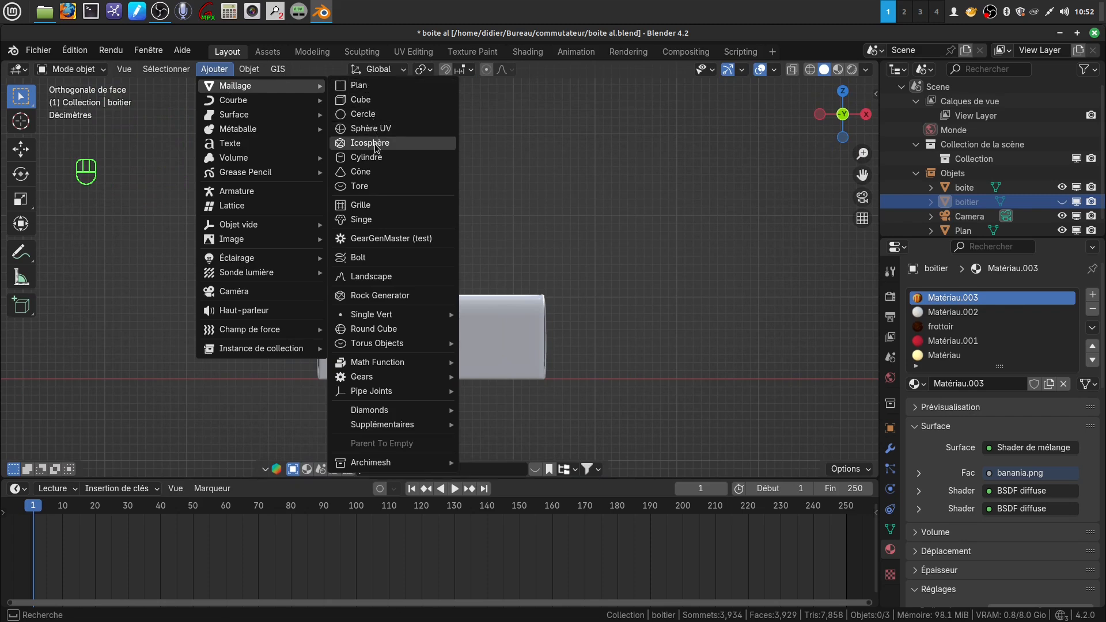
{"action": "left_click", "coordinate": [373, 158]}
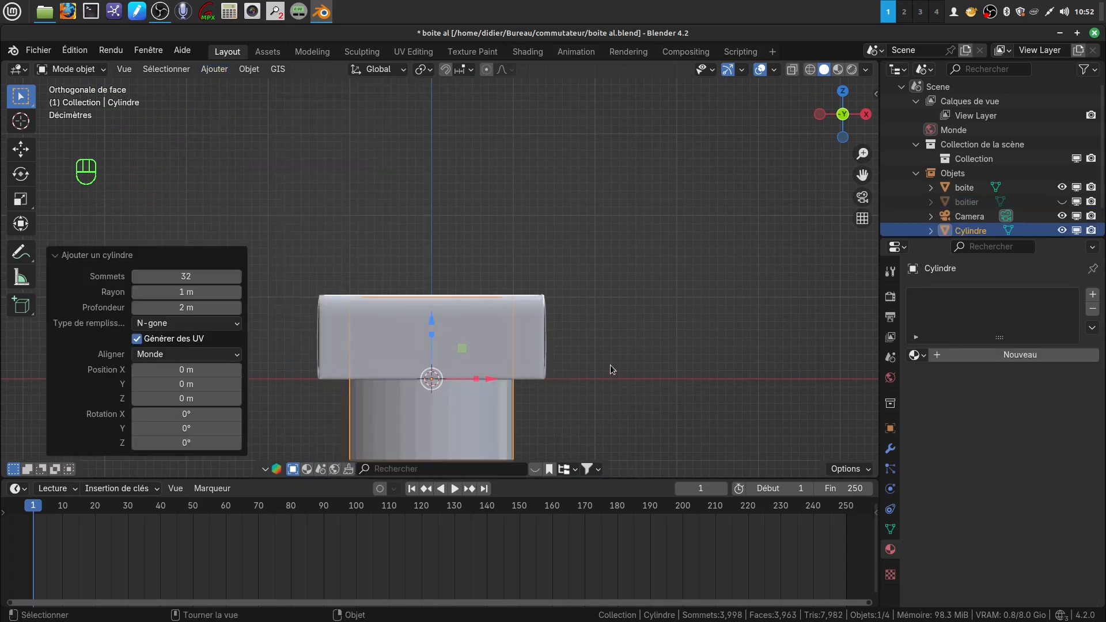
{"action": "key", "text": "Tab"}
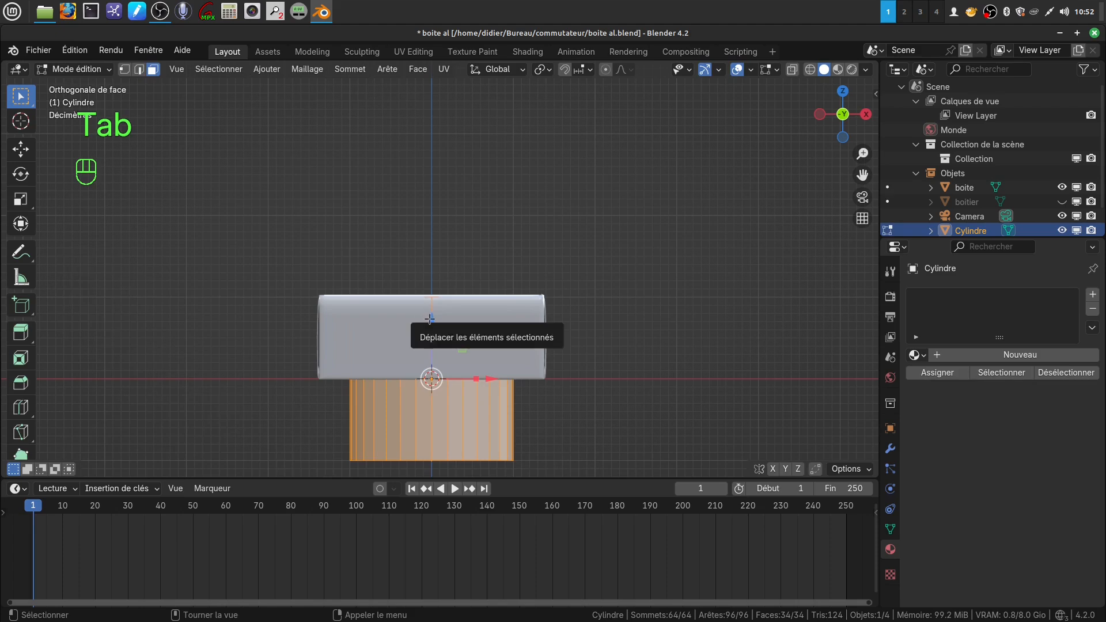
{"action": "left_click_drag", "start_coordinate": [432, 306], "coordinate": [433, 98]}
{"action": "scroll", "coordinate": [501, 186], "scroll_direction": "down", "scroll_amount": 2}
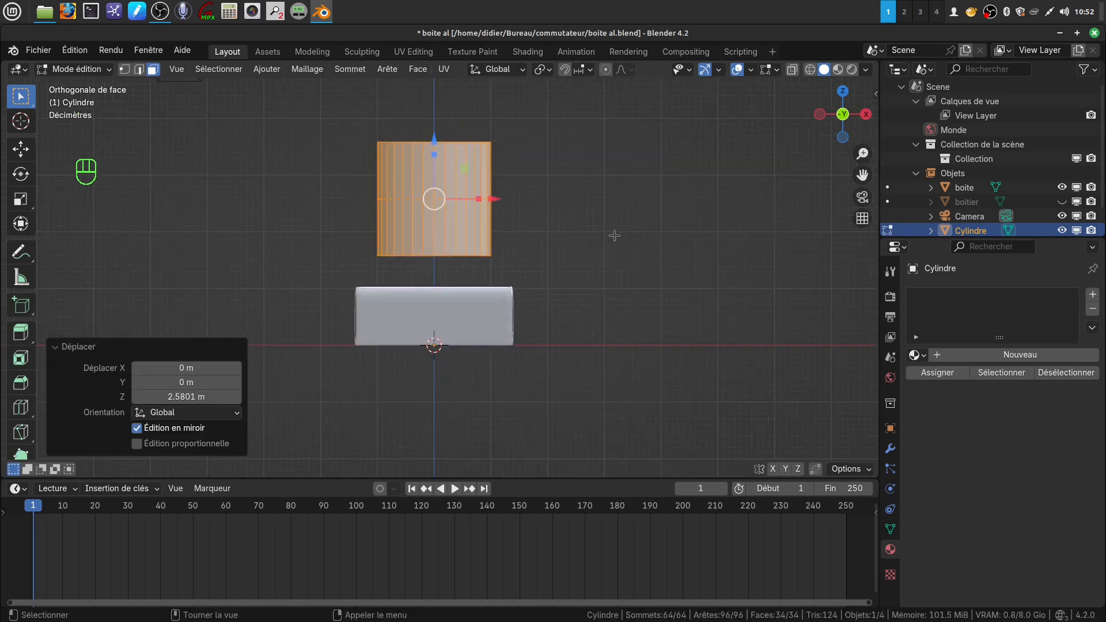
Scale the cylinder mesh down to about 0.1, then stretch it along Z by about 7.55 to form a thin rod
{"action": "key", "text": "s"}
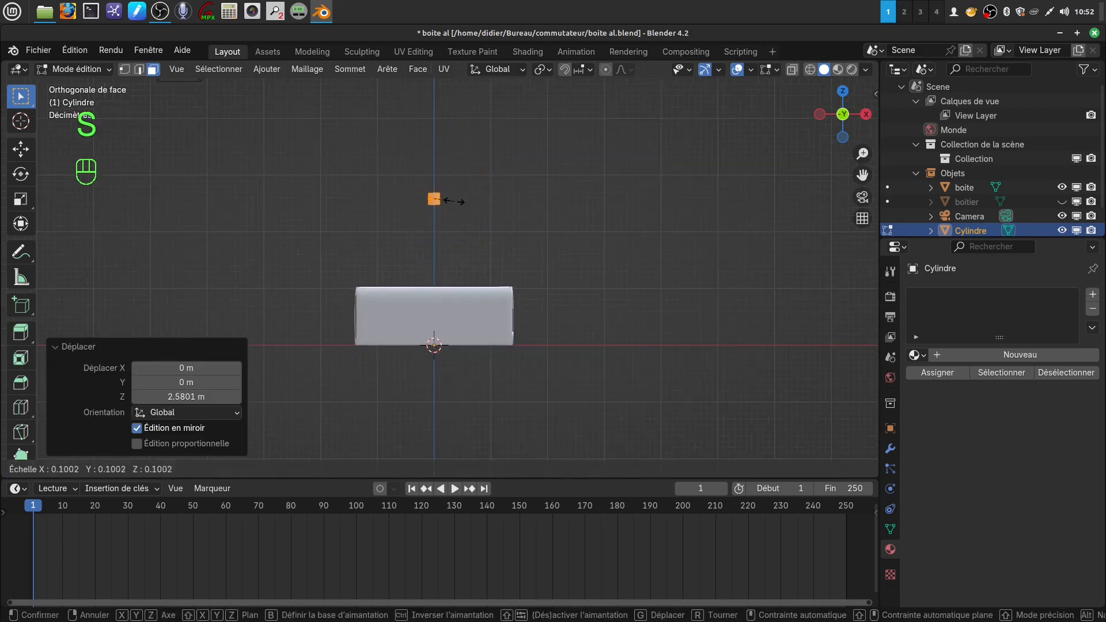
{"action": "left_click", "coordinate": [453, 201]}
{"action": "left_click_drag", "start_coordinate": [437, 154], "coordinate": [446, 268]}
{"action": "scroll", "coordinate": [485, 213], "scroll_direction": "up", "scroll_amount": 4}
{"action": "middle_click_drag", "start_coordinate": [471, 215], "coordinate": [470, 313], "text": "shift"}
{"action": "scroll", "coordinate": [462, 313], "scroll_direction": "up", "scroll_amount": 2}
{"action": "middle_click_drag", "start_coordinate": [463, 274], "coordinate": [483, 213], "text": "shift"}
{"action": "scroll", "coordinate": [482, 368], "scroll_direction": "up", "scroll_amount": 3}
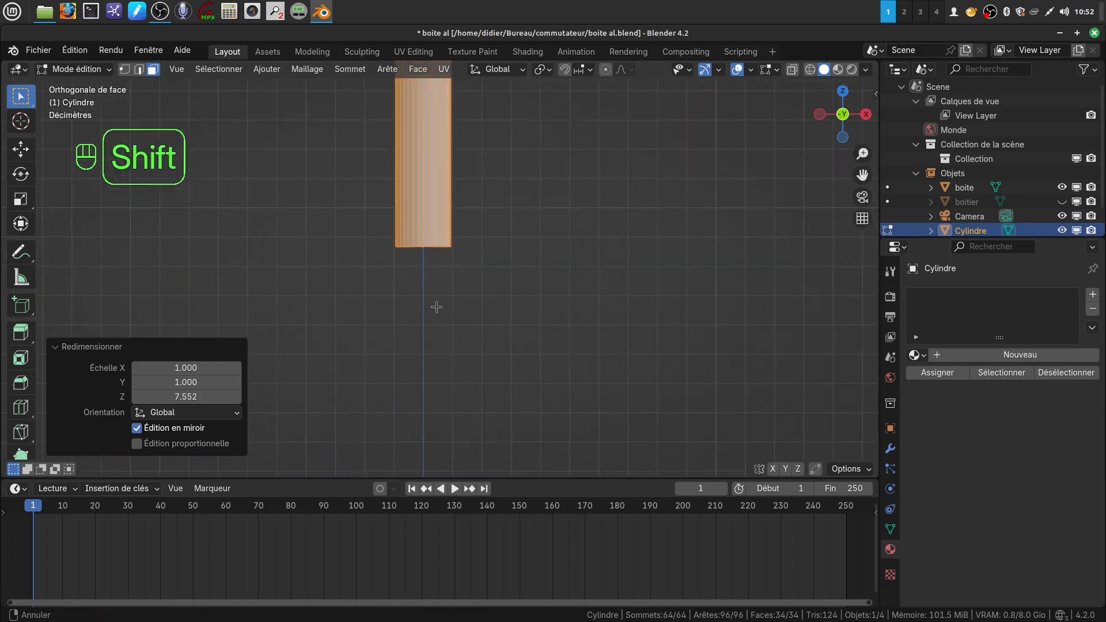
Extrude the rod's bottom face about 0.3 m downward and scale it to about 0.06 to form a pointed tip
{"action": "key", "text": "Tab"}
{"action": "key", "text": "Tab"}
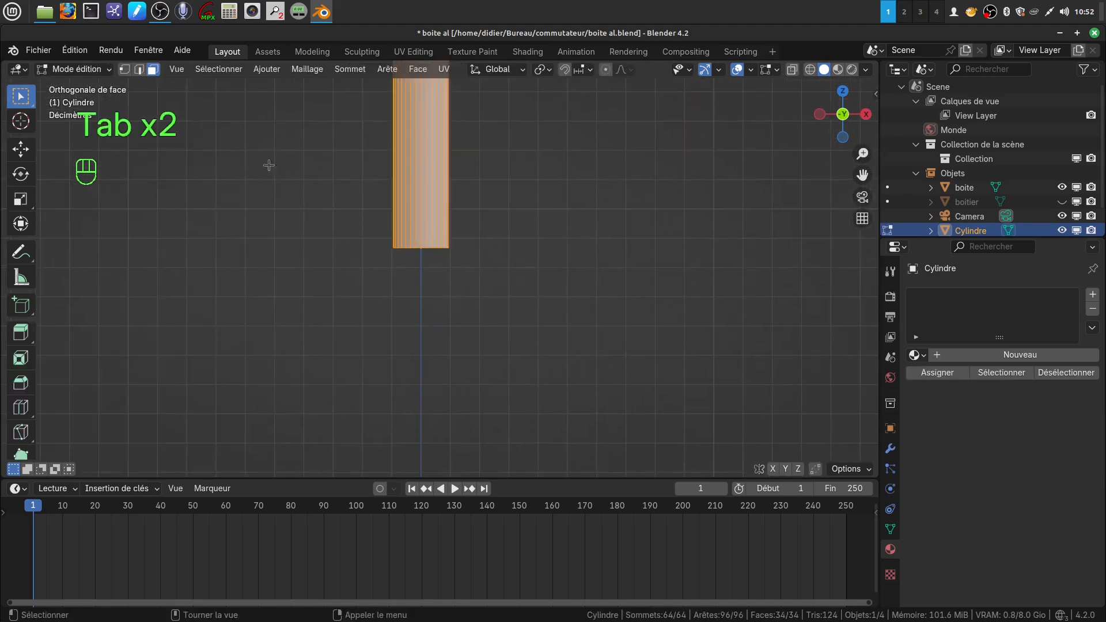
{"action": "middle_click_drag", "start_coordinate": [333, 211], "coordinate": [400, 202]}
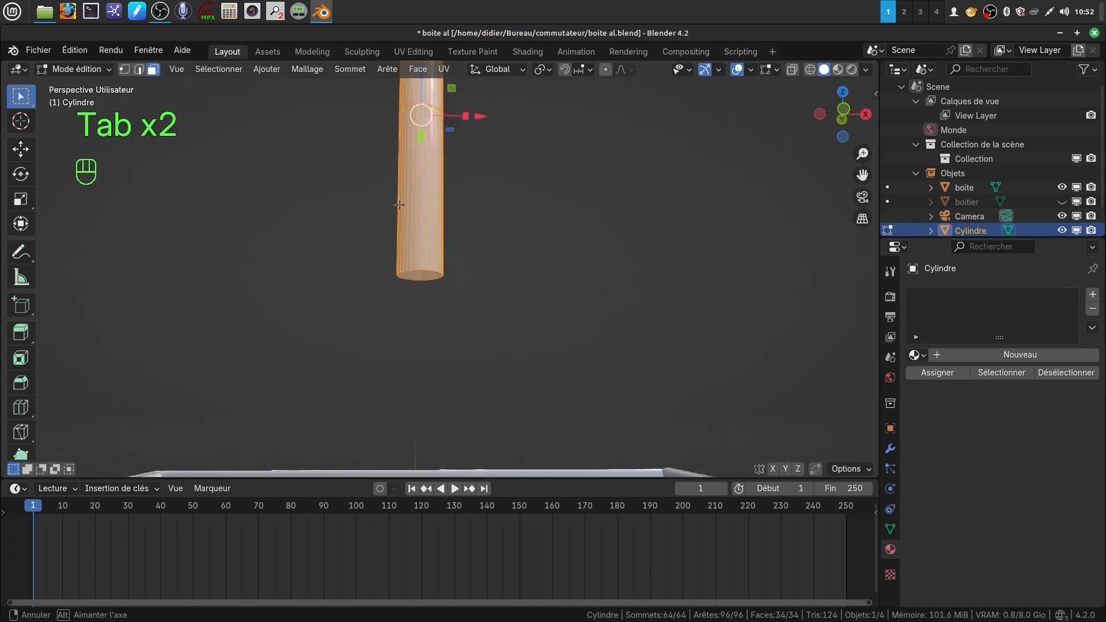
{"action": "left_click", "coordinate": [421, 280]}
{"action": "middle_click_drag", "start_coordinate": [442, 285], "coordinate": [441, 319]}
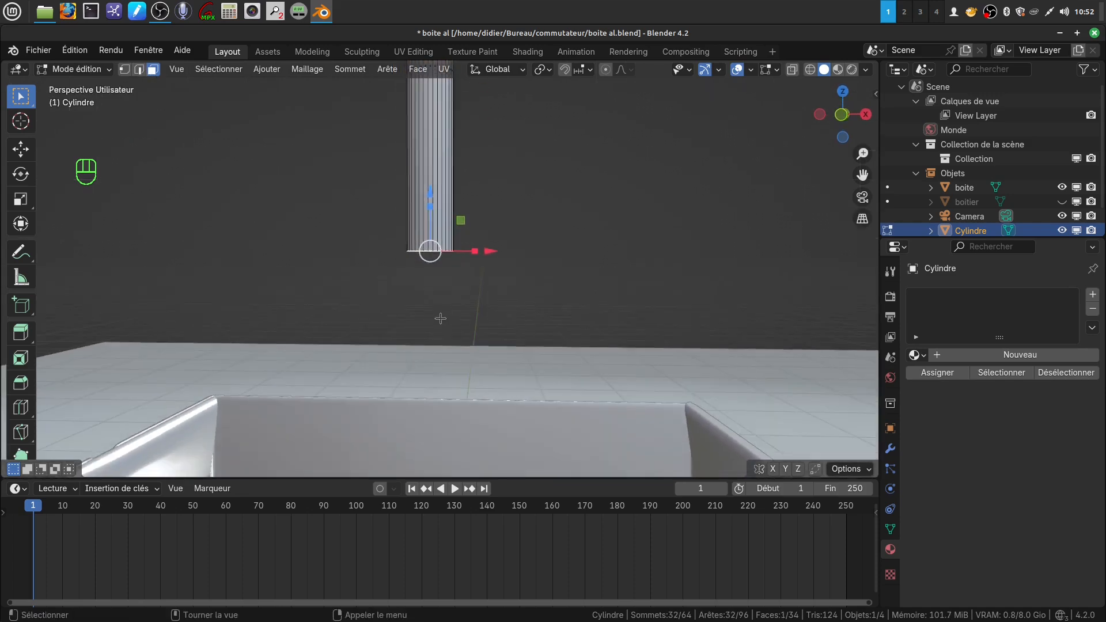
{"action": "key", "text": "e"}
{"action": "right_click", "coordinate": [436, 217]}
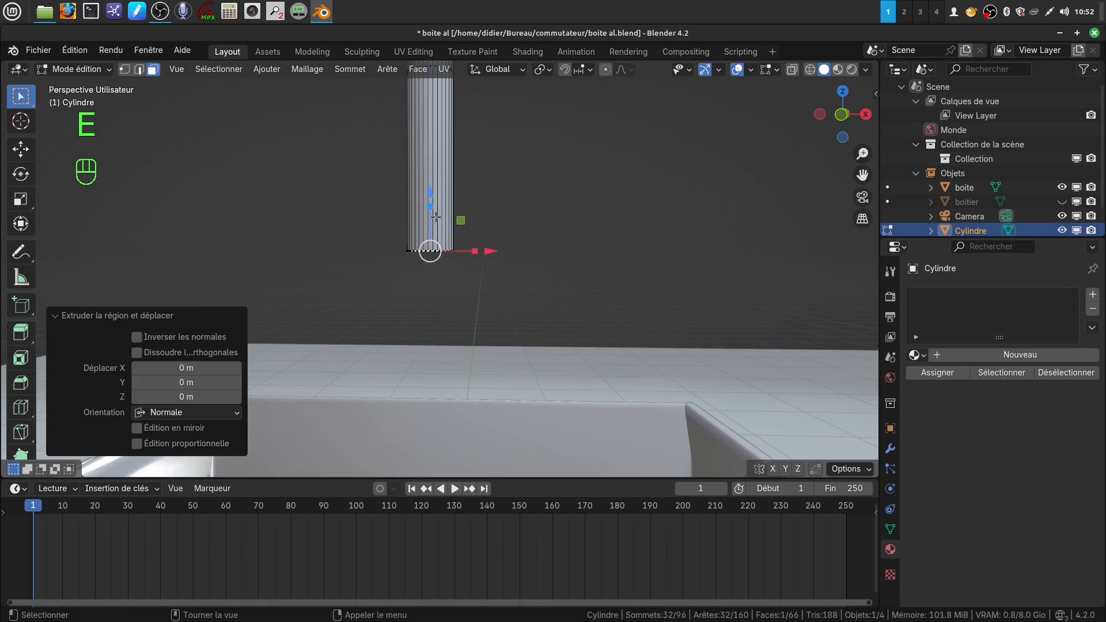
{"action": "left_click_drag", "start_coordinate": [432, 192], "coordinate": [424, 267]}
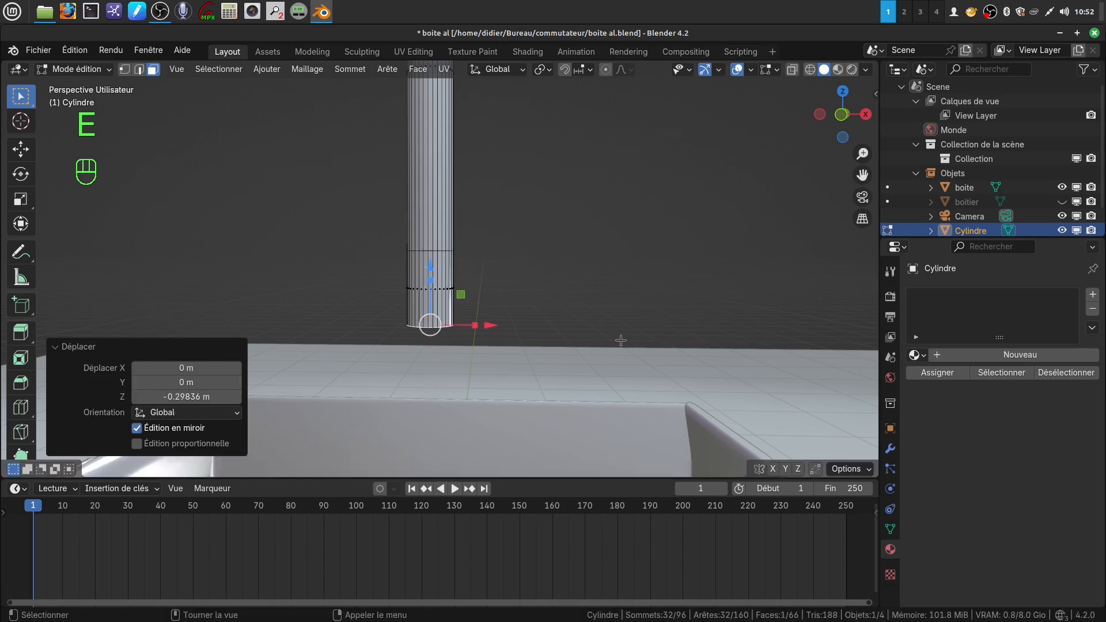
{"action": "key", "text": "s"}
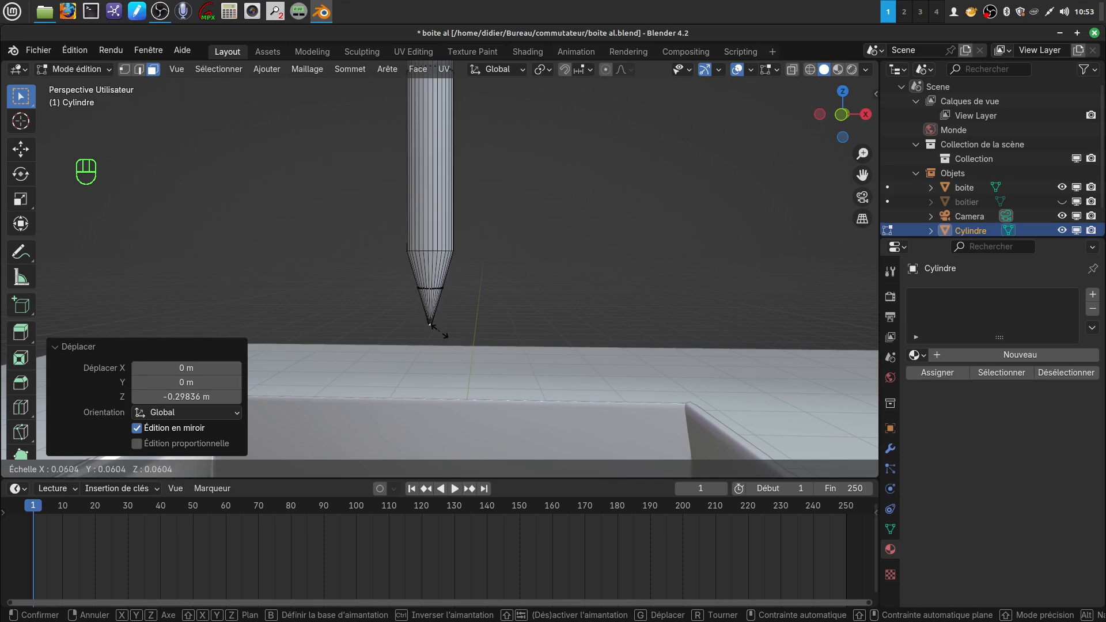
{"action": "left_click", "coordinate": [439, 328]}
Delete the small end face at the pointed tip
{"action": "scroll", "coordinate": [544, 329], "scroll_direction": "up", "scroll_amount": 2}
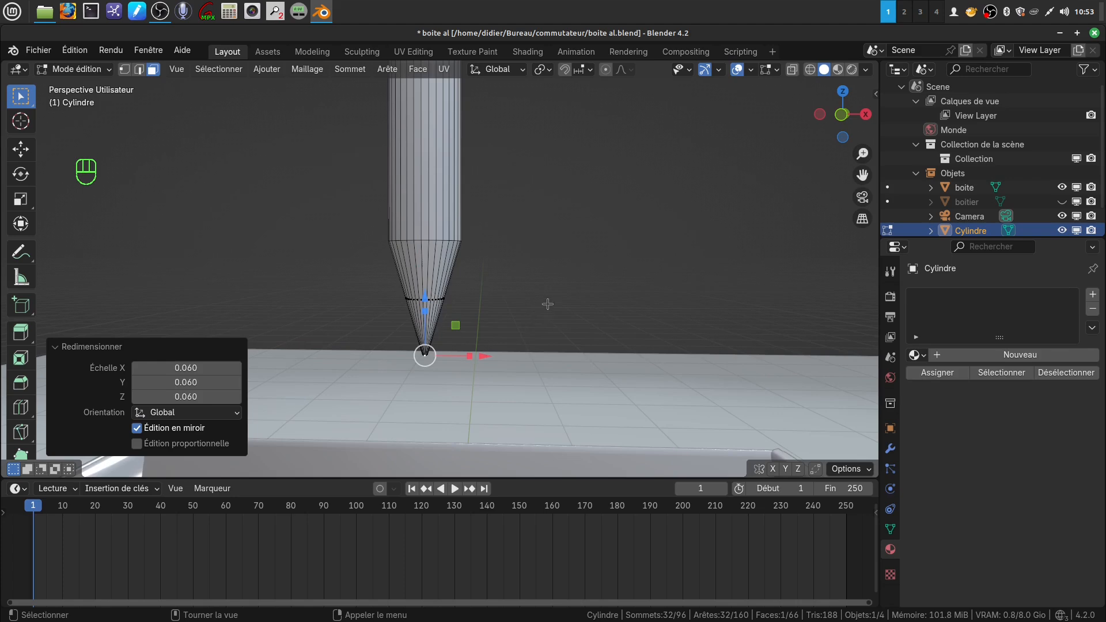
{"action": "key", "text": "x"}
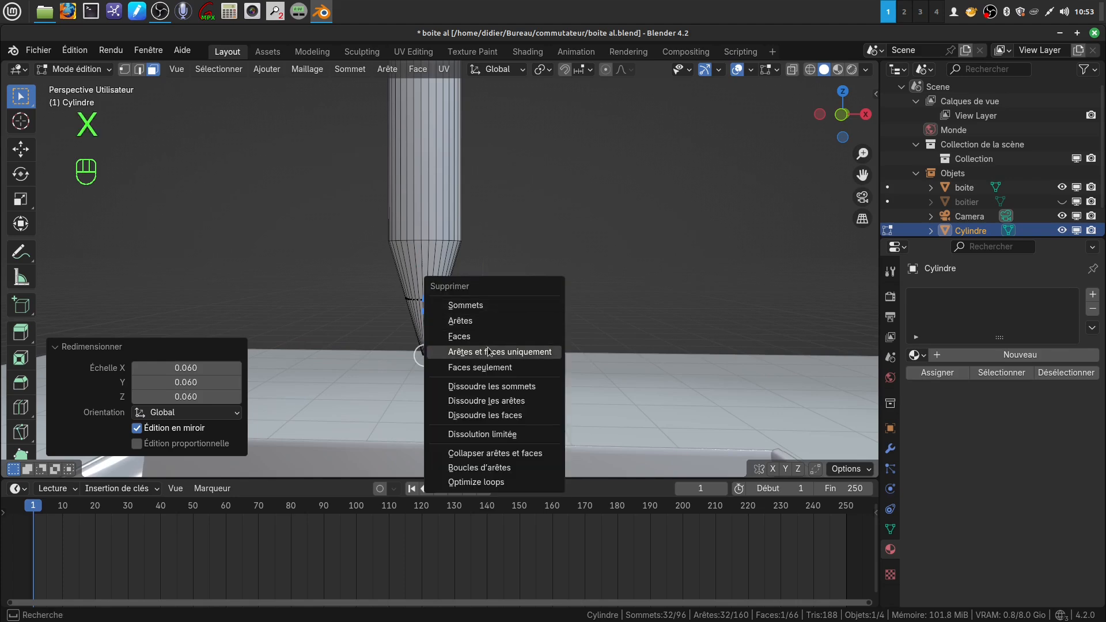
{"action": "left_click", "coordinate": [469, 338]}
{"action": "scroll", "coordinate": [463, 290], "scroll_direction": "down", "scroll_amount": 3}
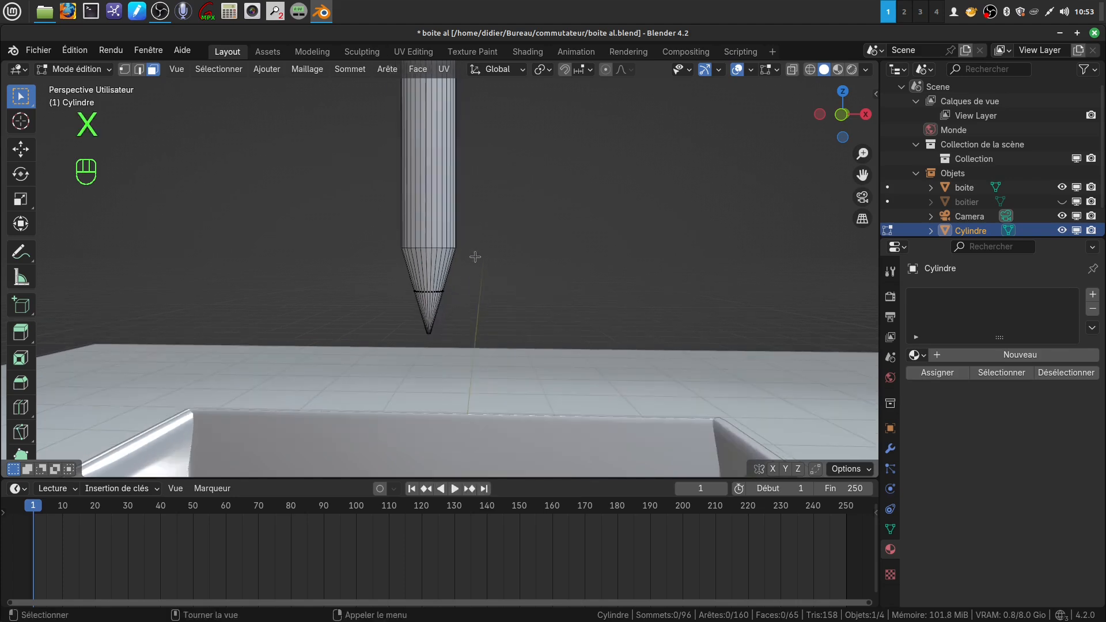
Bevel the edge loop where the rod meets the cone by about 0.01 m with 2 segments
{"action": "middle_click_drag", "start_coordinate": [476, 230], "coordinate": [460, 297], "text": "shift"}
{"action": "left_click", "coordinate": [139, 69]}
{"action": "scroll", "coordinate": [447, 336], "scroll_direction": "up", "scroll_amount": 2}
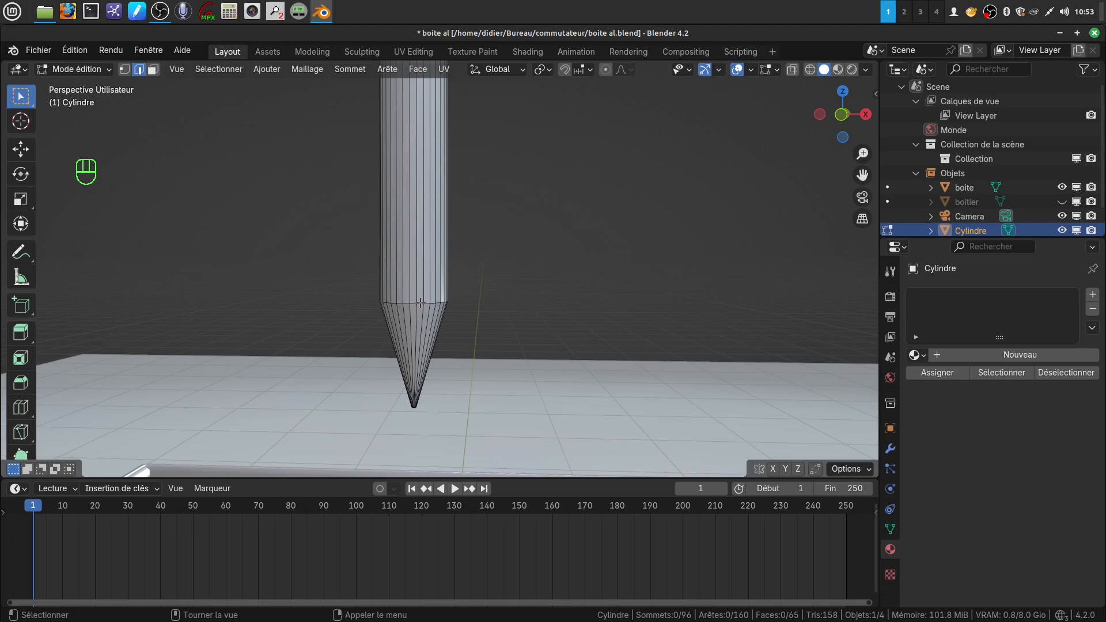
{"action": "left_click", "coordinate": [421, 302], "text": "alt"}
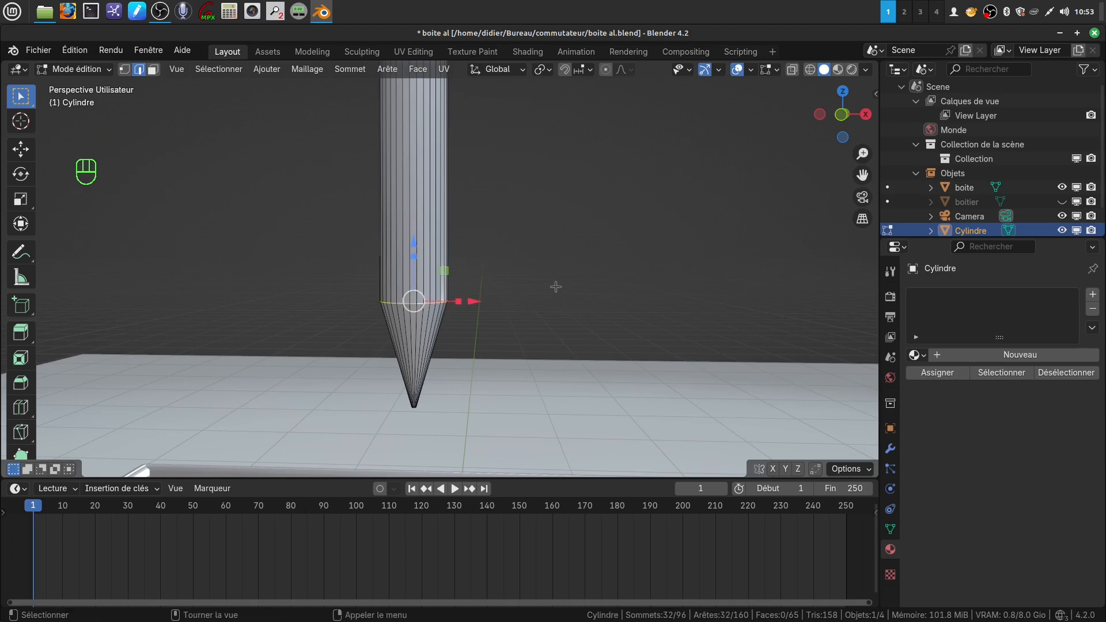
{"action": "key", "text": "ctrl+b"}
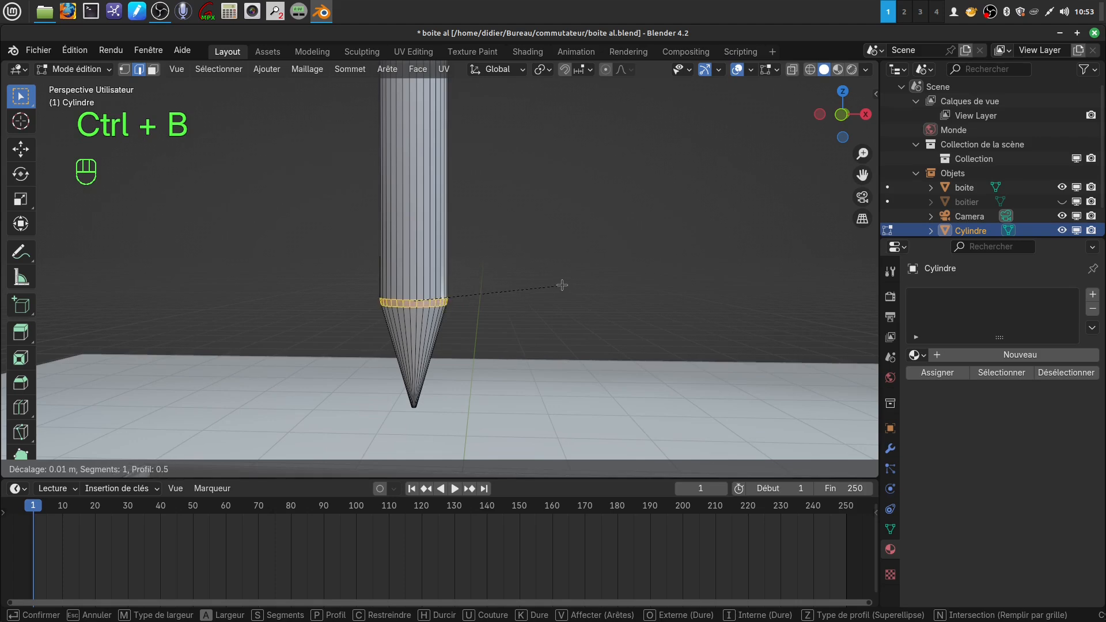
{"action": "scroll", "coordinate": [562, 285], "scroll_direction": "up", "scroll_amount": 1}
{"action": "left_click", "coordinate": [563, 285]}
Bevel the edge loop around the rod's top face by about 0.016 m with 2 segments
{"action": "middle_click_drag", "start_coordinate": [563, 285], "coordinate": [493, 490], "text": "shift"}
{"action": "middle_click_drag", "start_coordinate": [449, 218], "coordinate": [447, 304]}
{"action": "scroll", "coordinate": [462, 263], "scroll_direction": "up", "scroll_amount": 5}
{"action": "scroll", "coordinate": [468, 263], "scroll_direction": "down", "scroll_amount": 5}
{"action": "scroll", "coordinate": [450, 297], "scroll_direction": "up", "scroll_amount": 3}
{"action": "scroll", "coordinate": [478, 258], "scroll_direction": "down", "scroll_amount": 4}
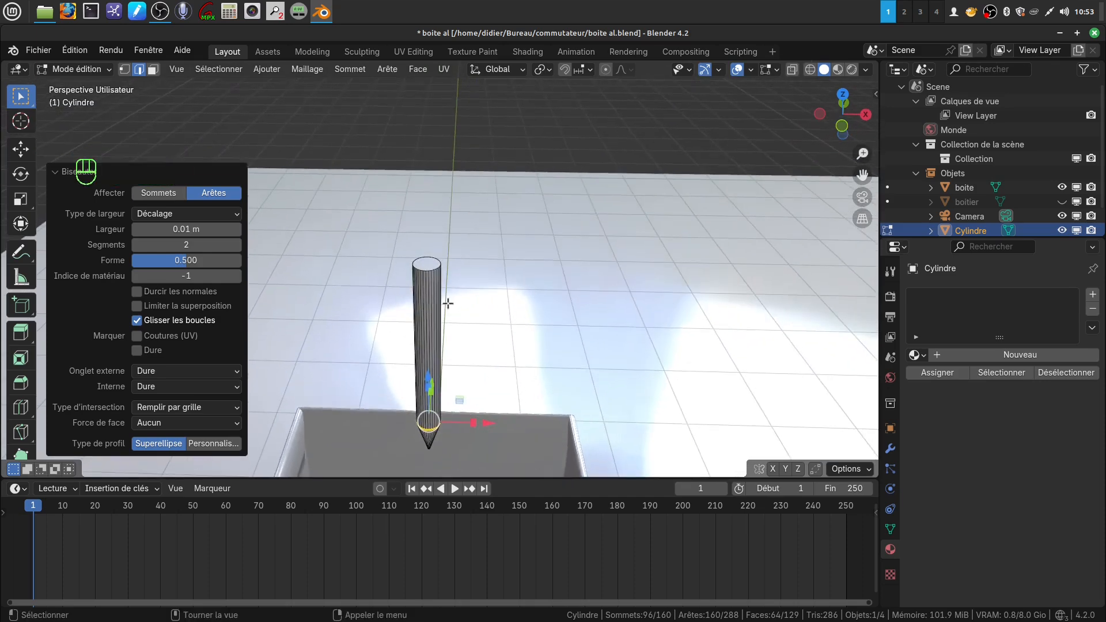
{"action": "scroll", "coordinate": [448, 304], "scroll_direction": "up", "scroll_amount": 2}
{"action": "scroll", "coordinate": [448, 304], "scroll_direction": "up", "scroll_amount": 3}
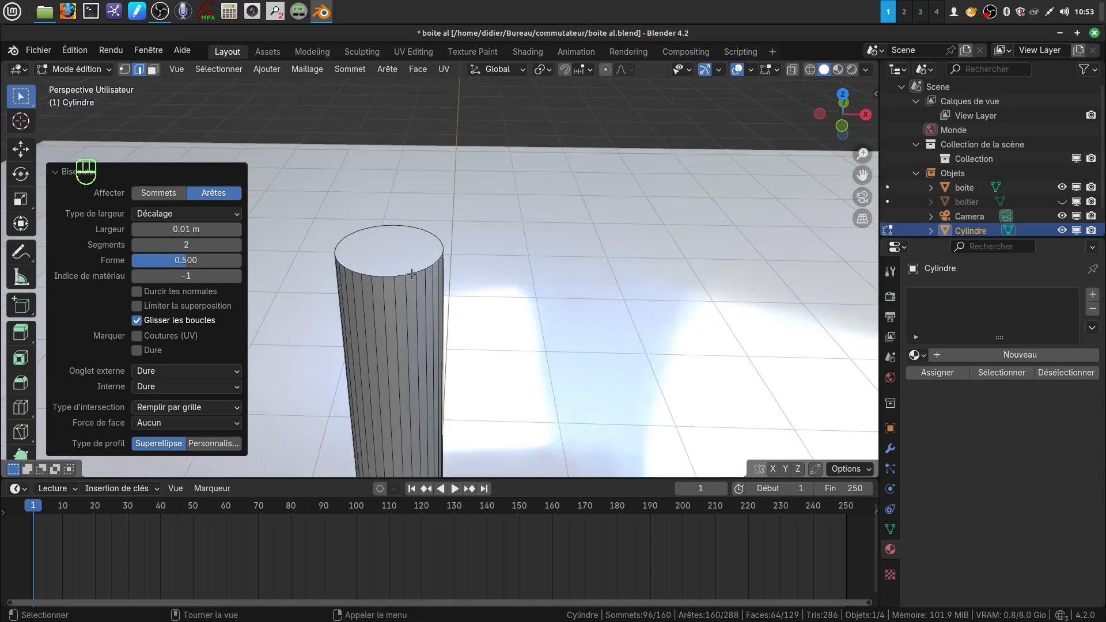
{"action": "left_click", "coordinate": [412, 274], "text": "alt"}
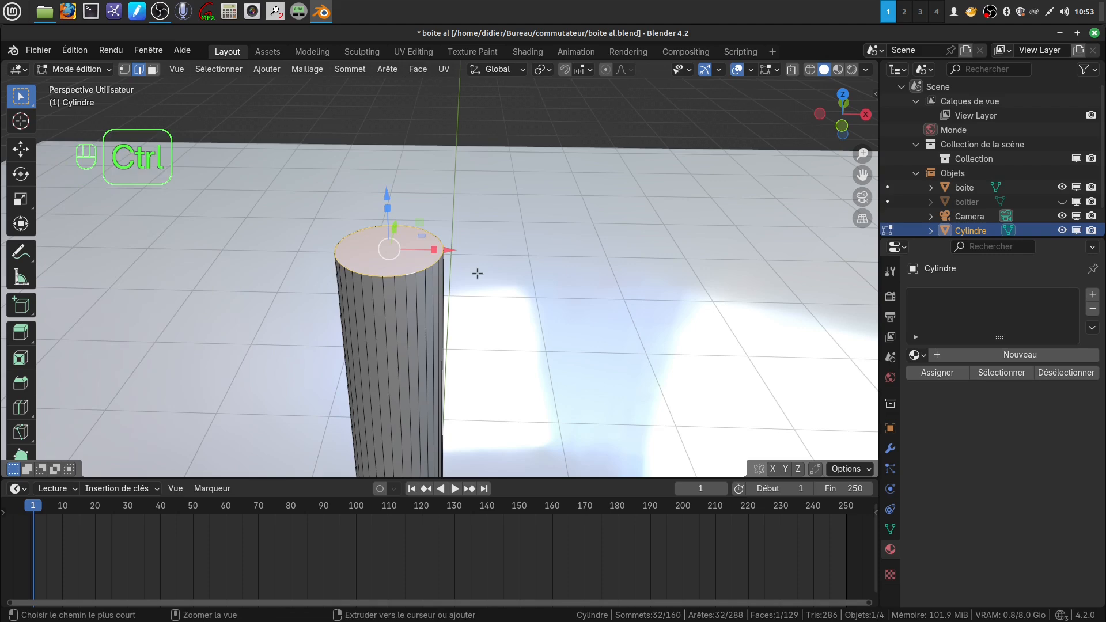
{"action": "key", "text": "ctrl+b"}
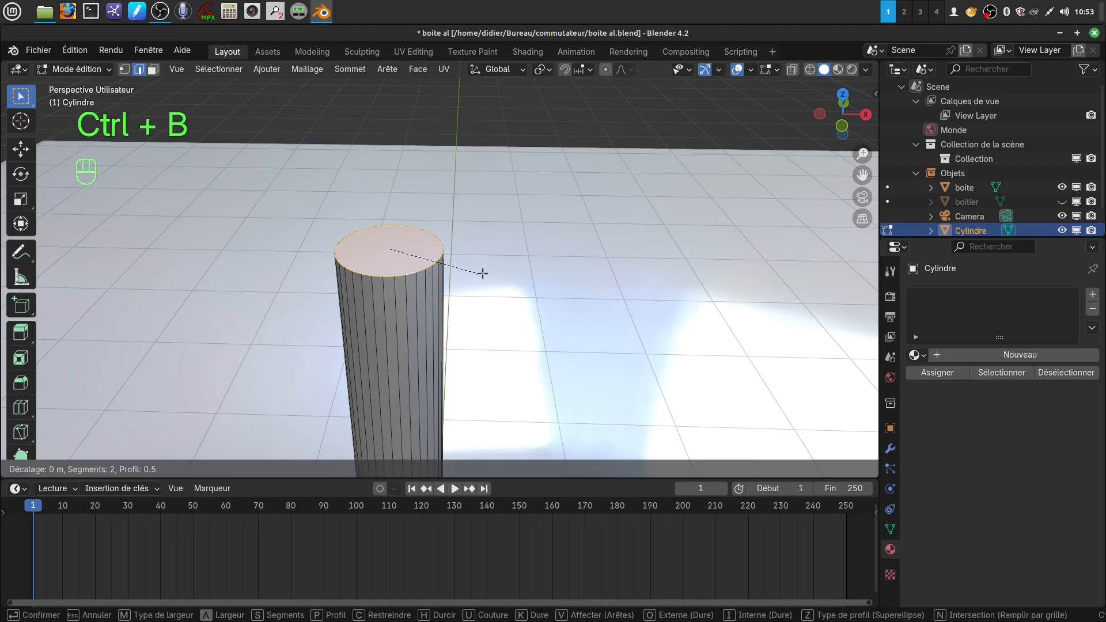
{"action": "left_click", "coordinate": [489, 272]}
{"action": "scroll", "coordinate": [478, 293], "scroll_direction": "down", "scroll_amount": 5}
{"action": "key", "text": "KP_1"}
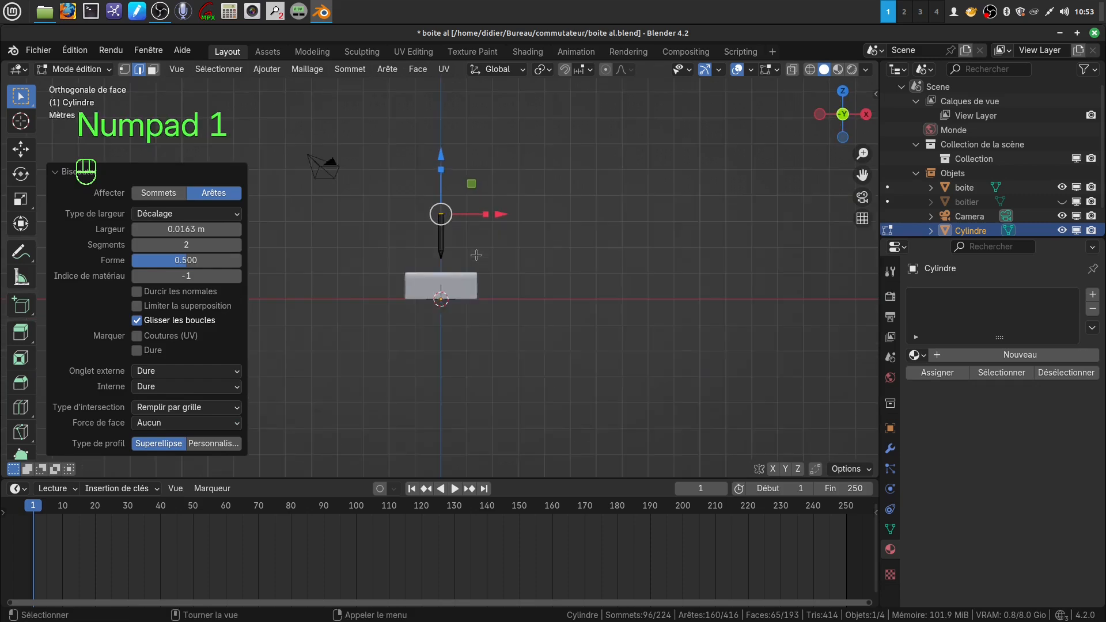
Return to Object Mode and apply smooth shading to the pointed rod
{"action": "scroll", "coordinate": [477, 255], "scroll_direction": "up", "scroll_amount": 3}
{"action": "middle_click_drag", "start_coordinate": [478, 257], "coordinate": [470, 322], "text": "shift"}
{"action": "key", "text": "Tab"}
{"action": "scroll", "coordinate": [501, 352], "scroll_direction": "up", "scroll_amount": 4}
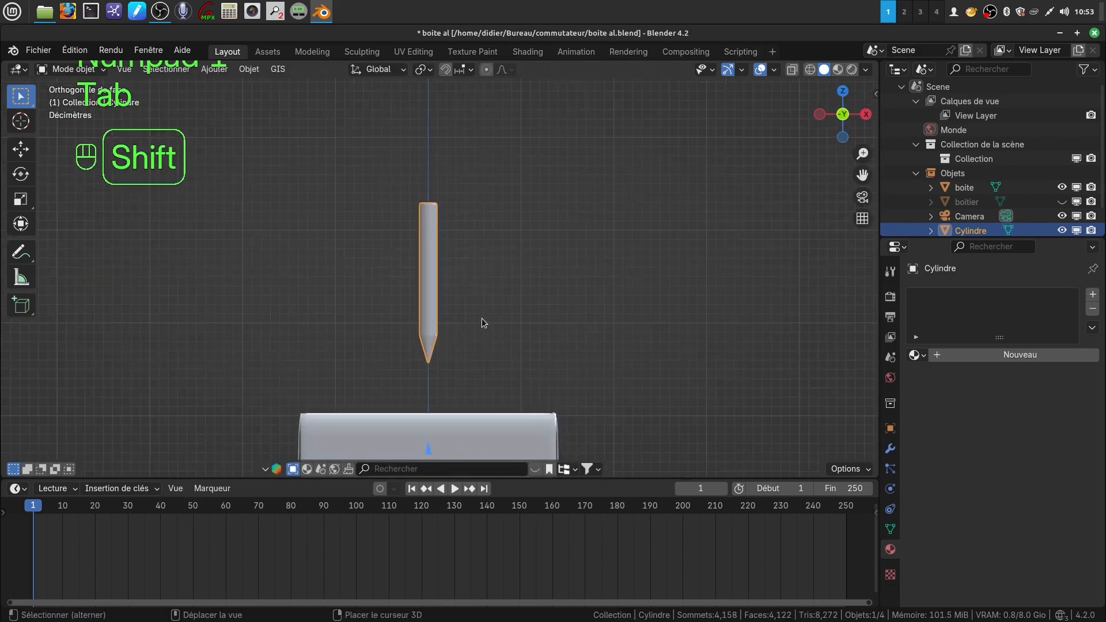
{"action": "right_click", "coordinate": [433, 295]}
{"action": "left_click", "coordinate": [410, 294]}
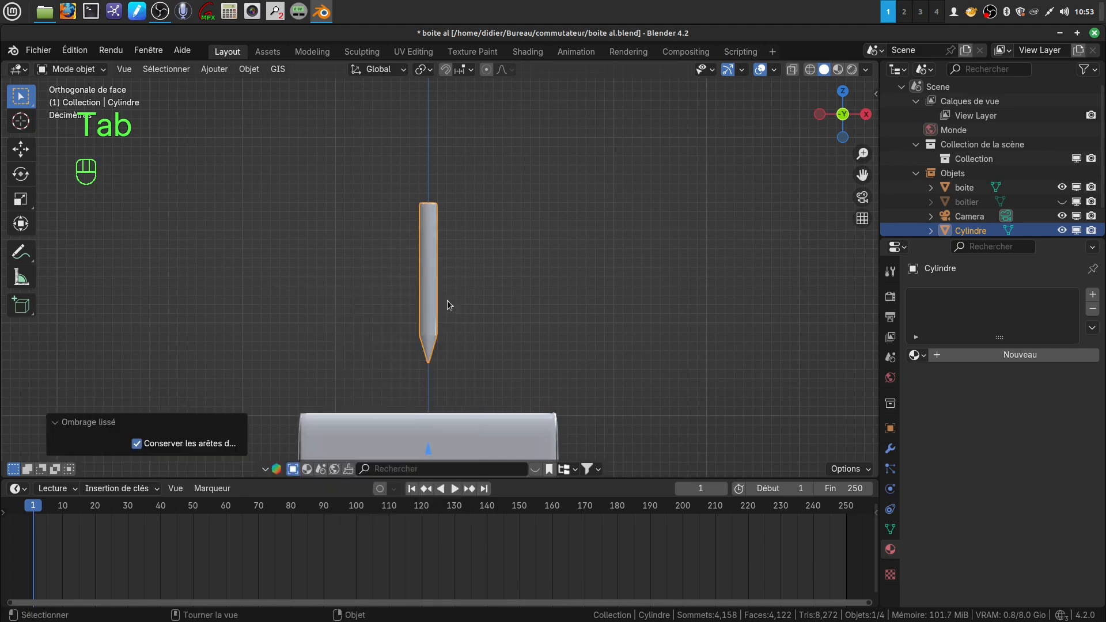
Add a new material to the rod with Metallic 1.000 and Roughness 0.141
{"action": "middle_click_drag", "start_coordinate": [482, 322], "coordinate": [482, 285], "text": "shift"}
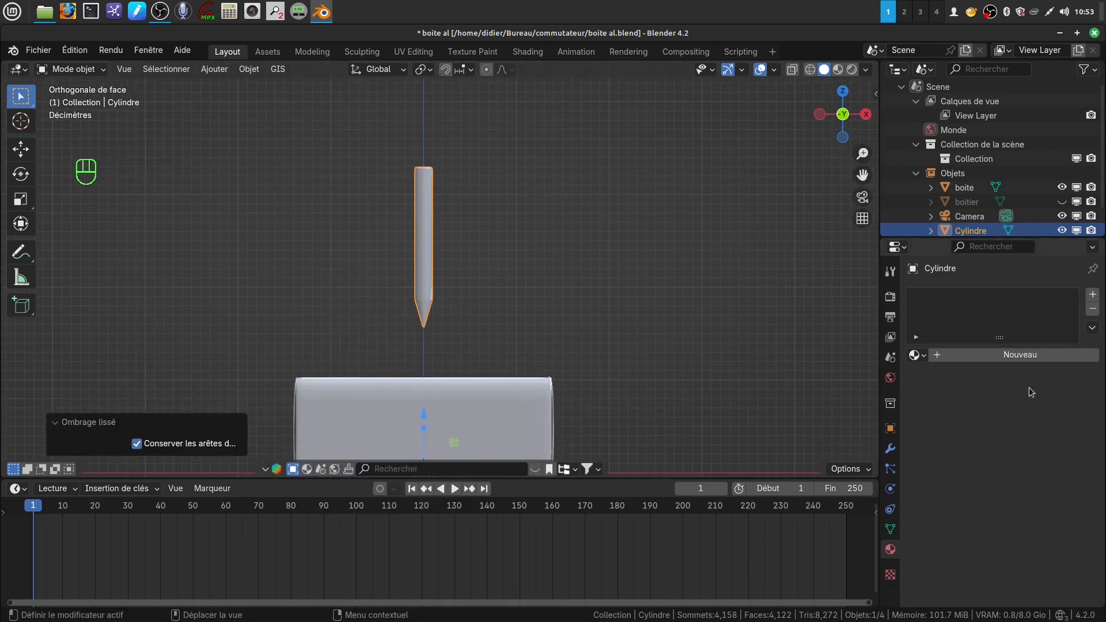
{"action": "left_click", "coordinate": [1019, 355]}
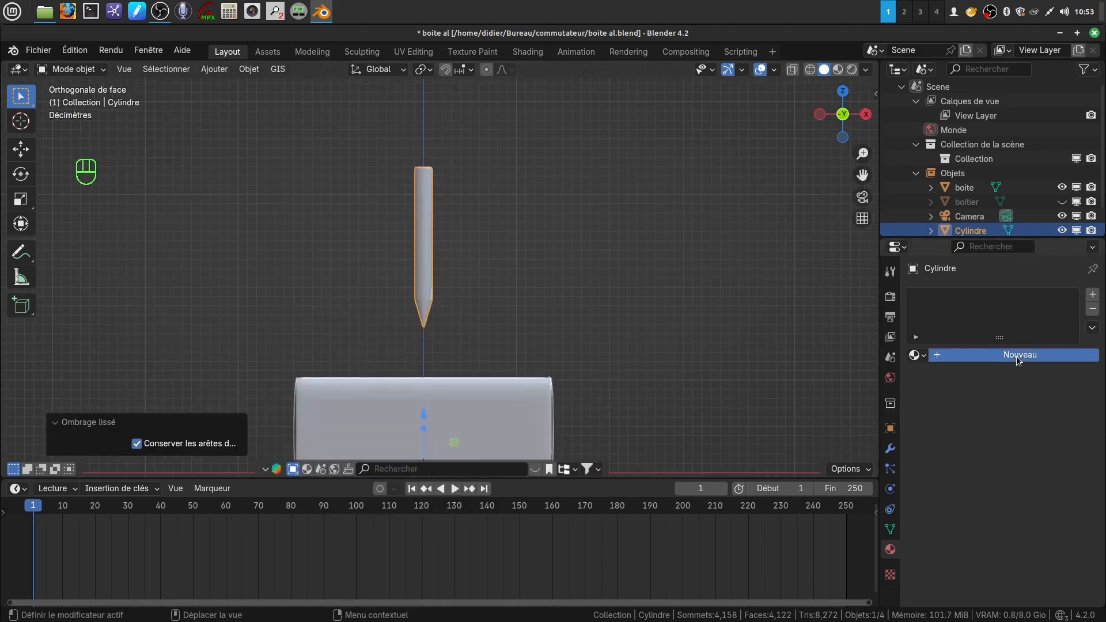
{"action": "left_click_drag", "start_coordinate": [1012, 468], "coordinate": [922, 481]}
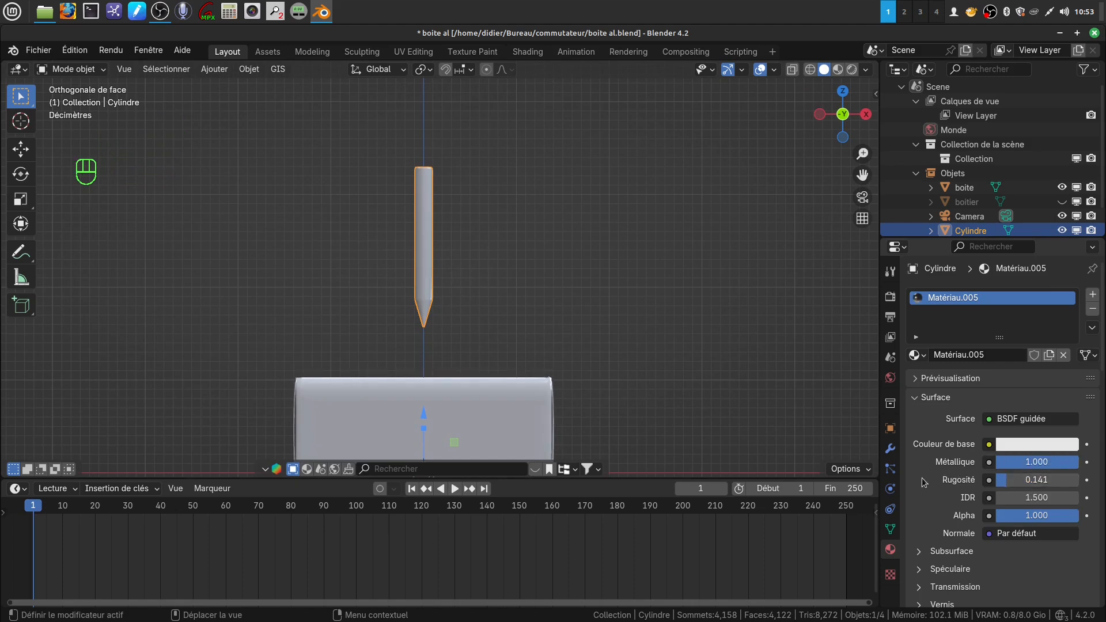
Scale the rod uniformly by about 0.57 and set its origin to its geometry
{"action": "middle_click_drag", "start_coordinate": [504, 299], "coordinate": [436, 342]}
{"action": "scroll", "coordinate": [456, 345], "scroll_direction": "up", "scroll_amount": 1}
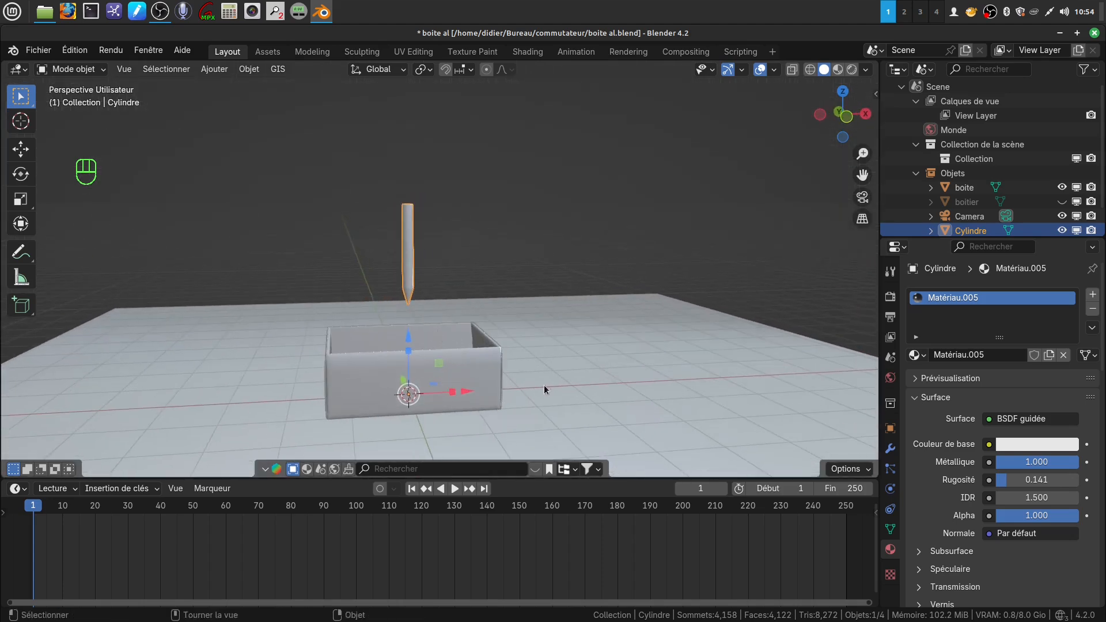
{"action": "key", "text": "s"}
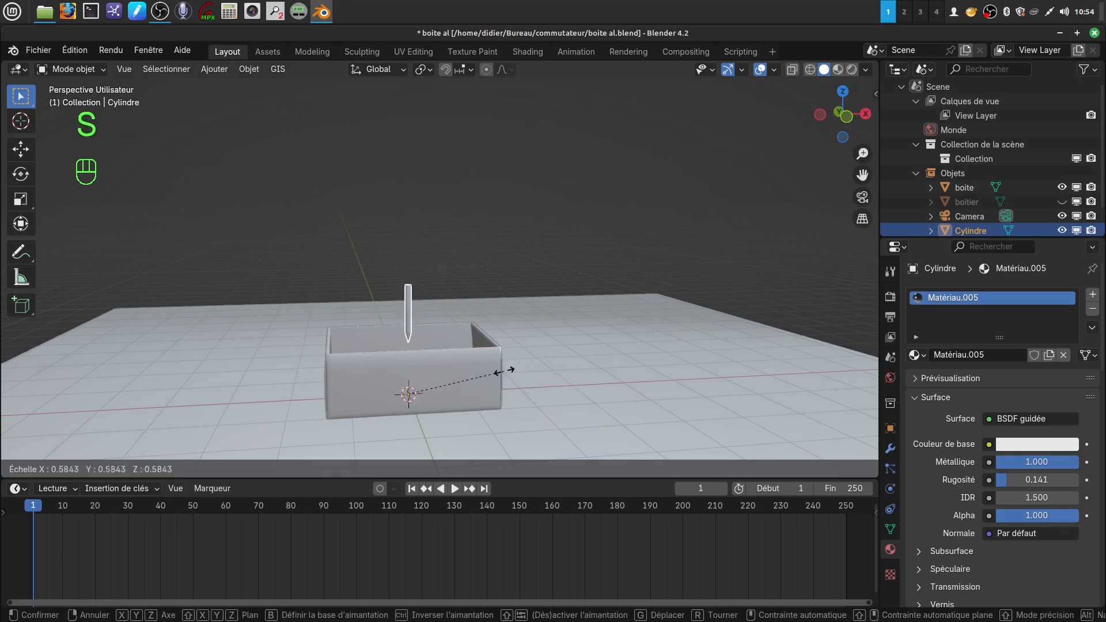
{"action": "left_click", "coordinate": [502, 372]}
{"action": "left_click", "coordinate": [255, 71]}
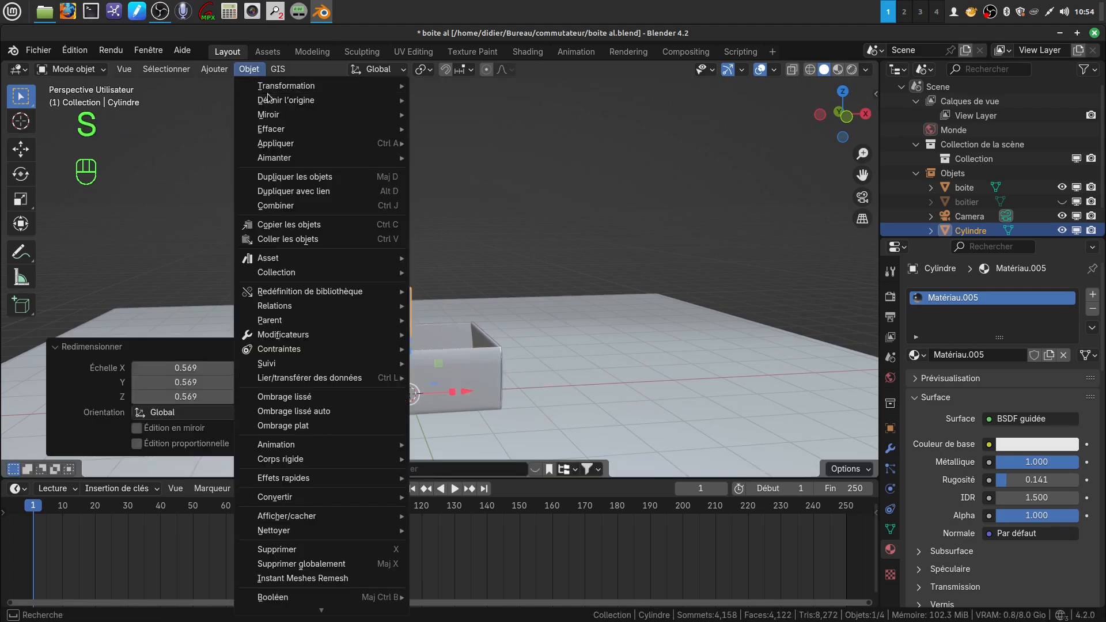
{"action": "mouse_move", "coordinate": [268, 101]}
{"action": "left_click", "coordinate": [448, 117]}
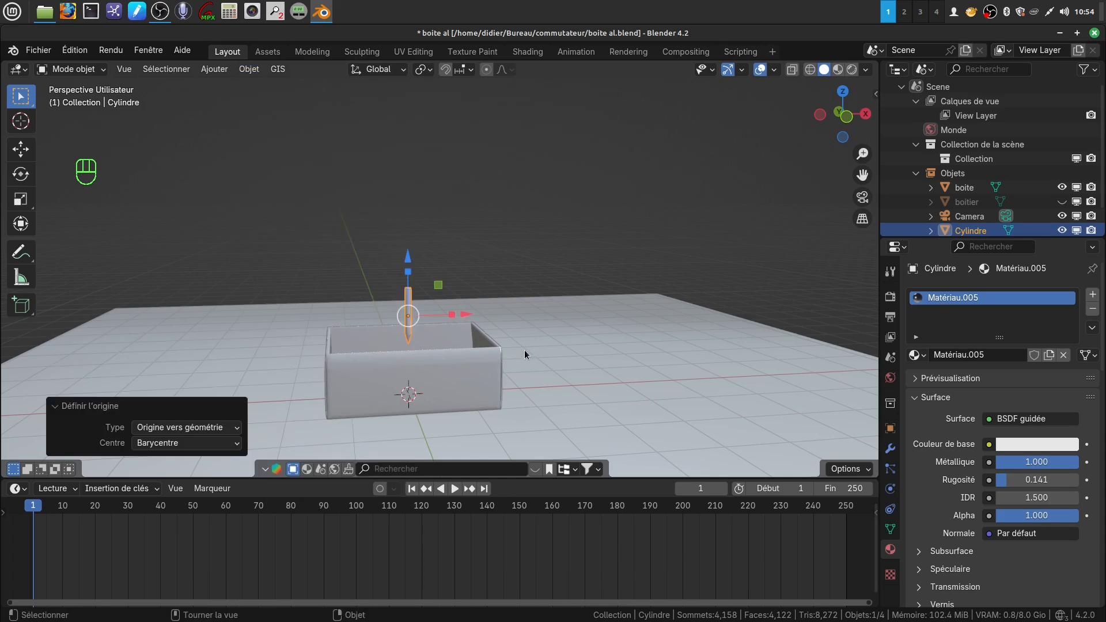
Resize the rod about its own centre, scaling it down by about 0.73 and back up by about 1.23
{"action": "key", "text": "s"}
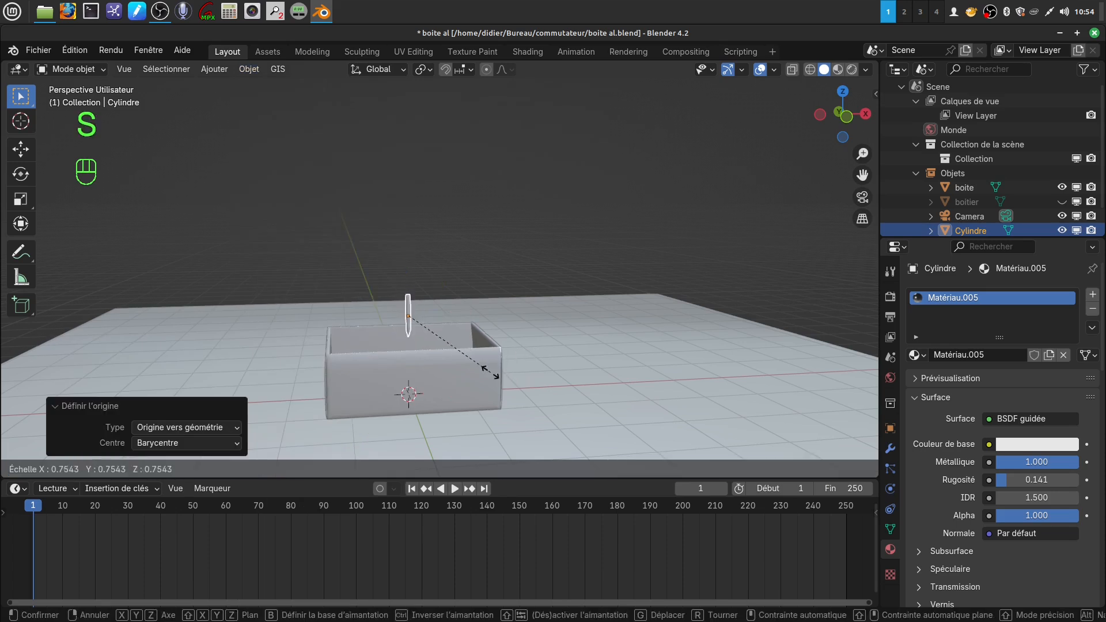
{"action": "left_click", "coordinate": [487, 369]}
{"action": "middle_click_drag", "start_coordinate": [487, 369], "coordinate": [468, 340]}
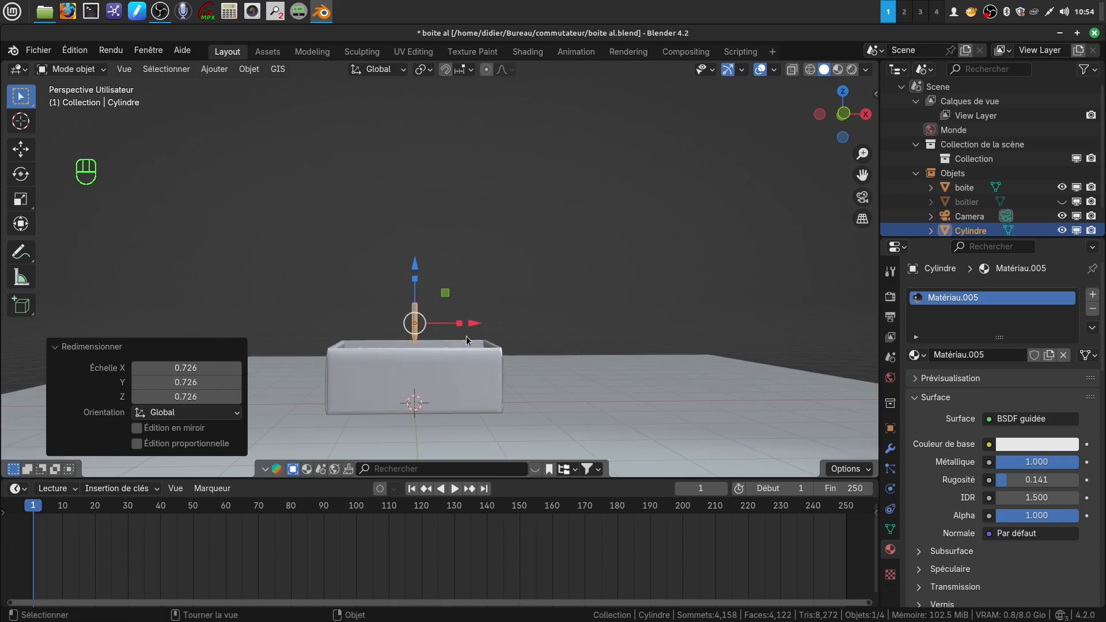
{"action": "key", "text": "s"}
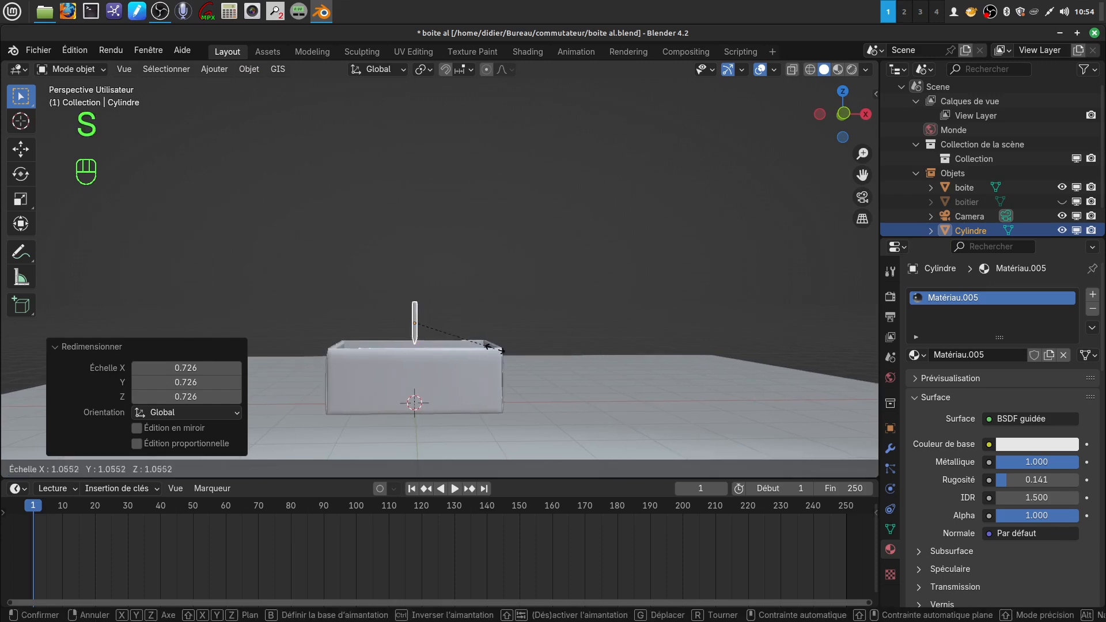
{"action": "left_click", "coordinate": [509, 350]}
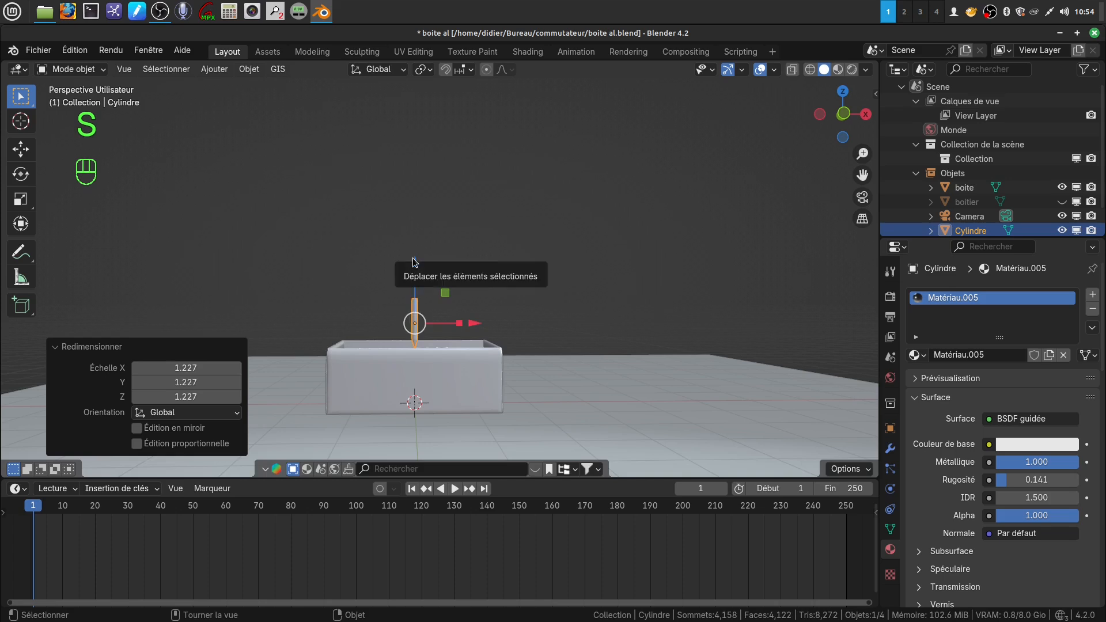
Move the rod about 1.34 m up along Z and about -1.08 m along X, above the tray
{"action": "left_click_drag", "start_coordinate": [410, 258], "coordinate": [412, 188]}
{"action": "key", "text": "g"}
{"action": "key", "text": "x"}
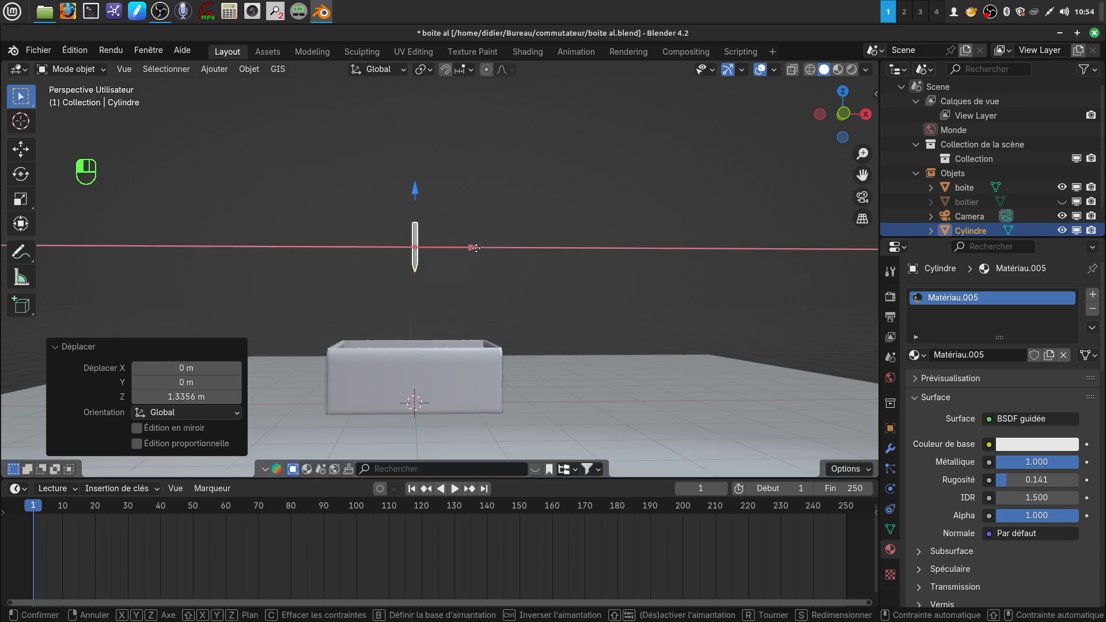
{"action": "left_click", "coordinate": [457, 284]}
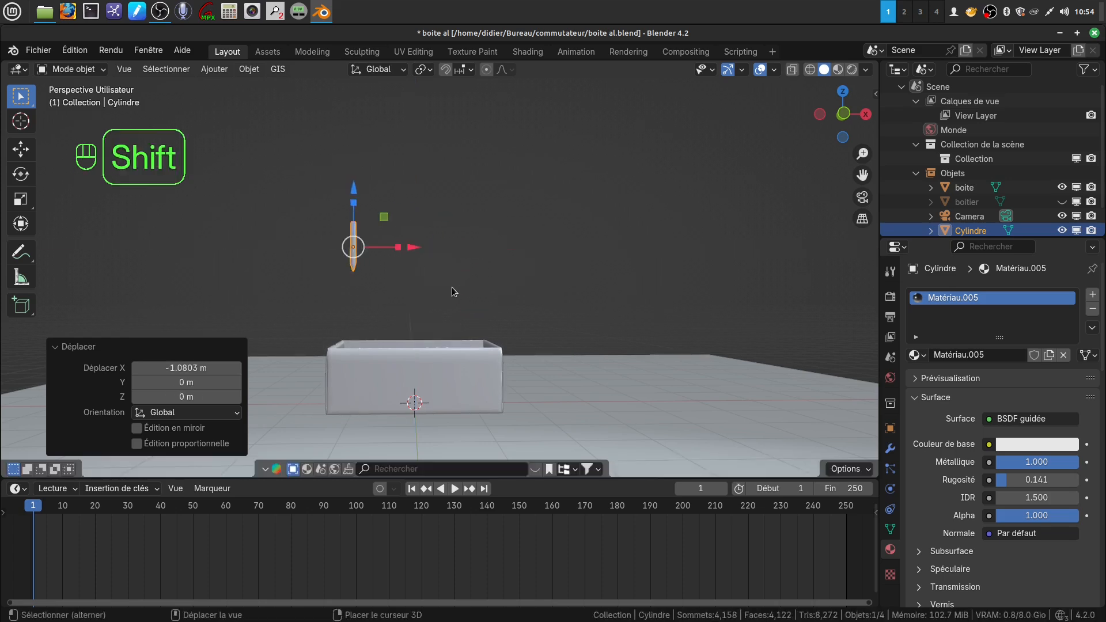
Apply all transforms to the rod and set its origin to its geometry again
{"action": "middle_click_drag", "start_coordinate": [451, 287], "coordinate": [491, 294], "text": "shift"}
{"action": "key", "text": "ctrl"}
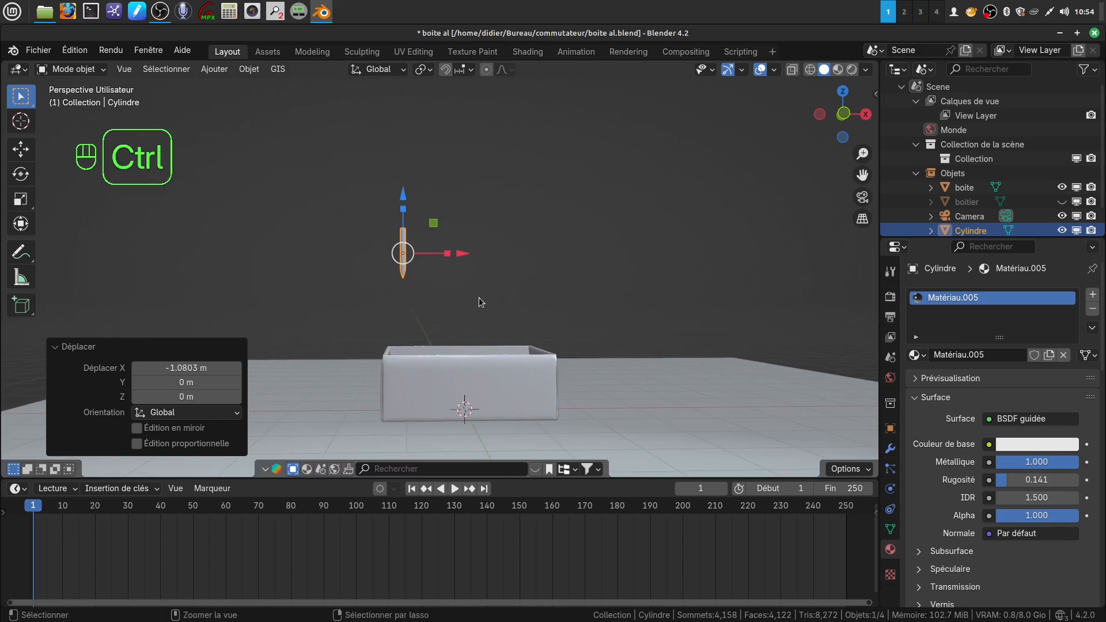
{"action": "key", "text": "ctrl+a"}
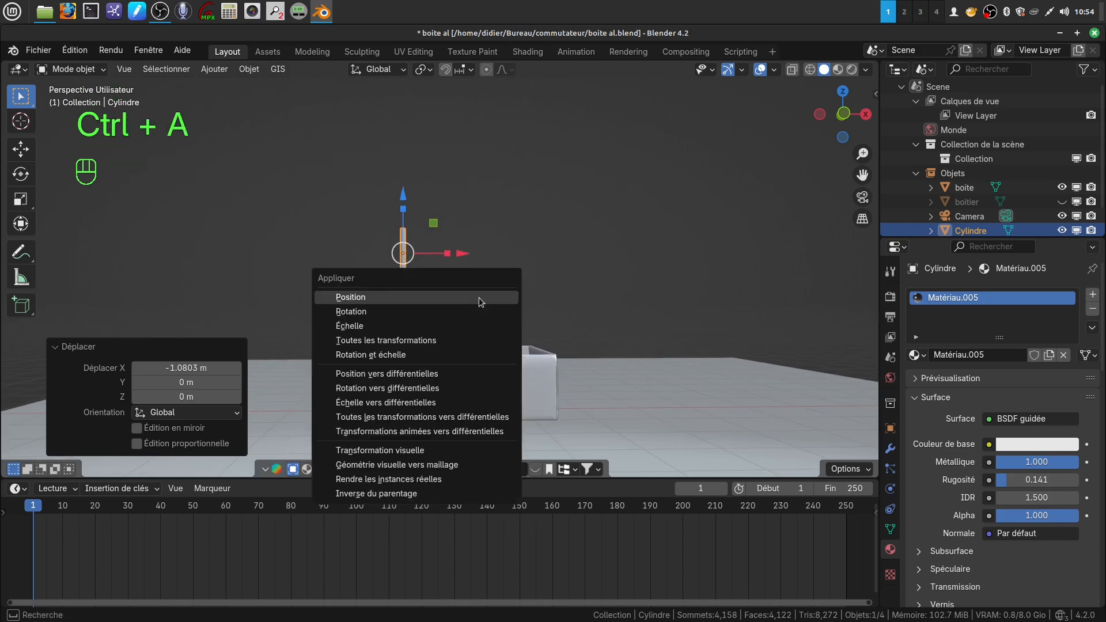
{"action": "left_click", "coordinate": [431, 341]}
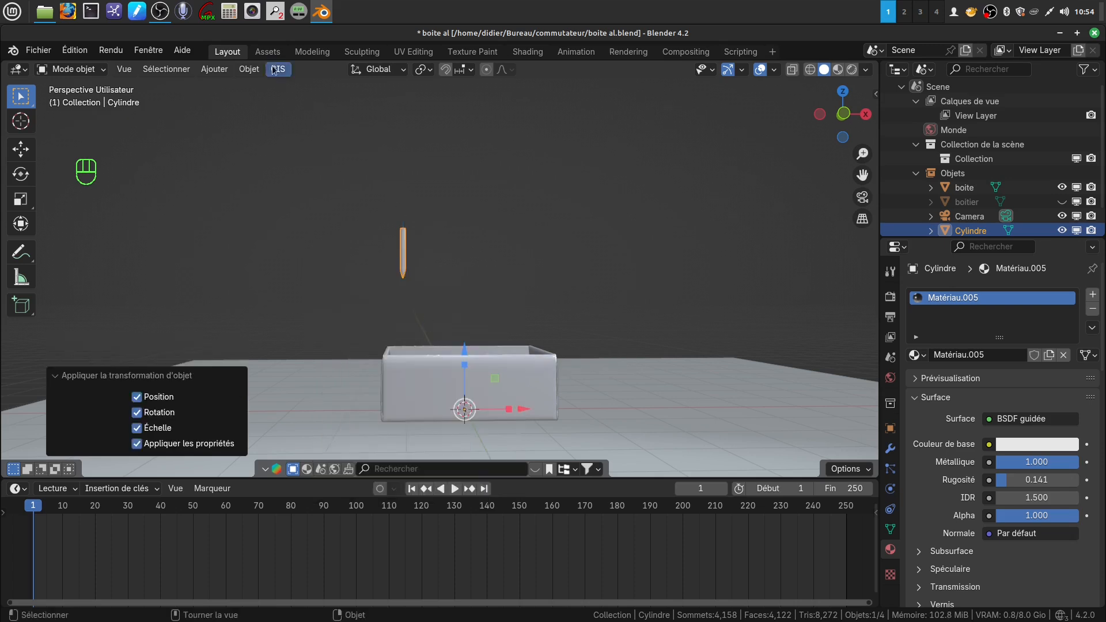
{"action": "left_click", "coordinate": [250, 70]}
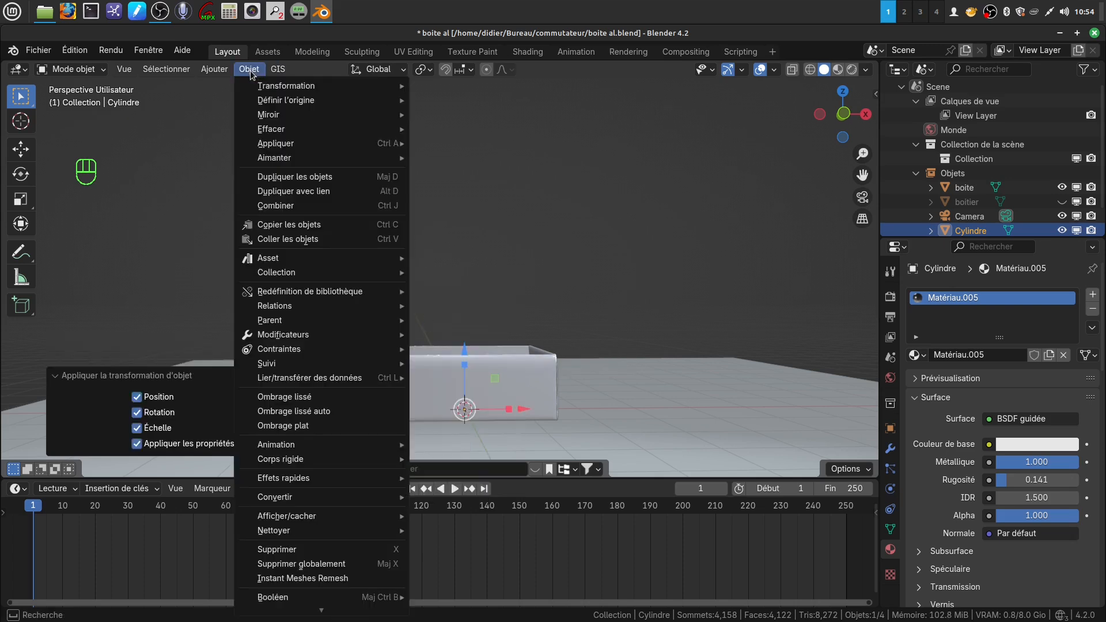
{"action": "mouse_move", "coordinate": [287, 101]}
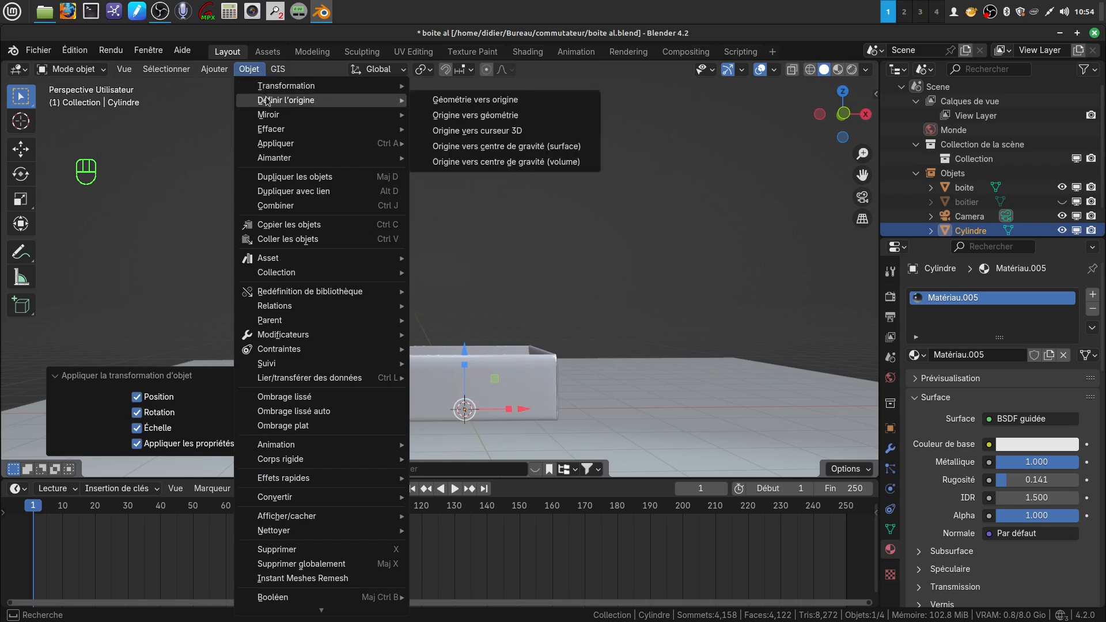
{"action": "left_click", "coordinate": [461, 116]}
{"action": "middle_click_drag", "start_coordinate": [468, 271], "coordinate": [432, 284], "text": "shift"}
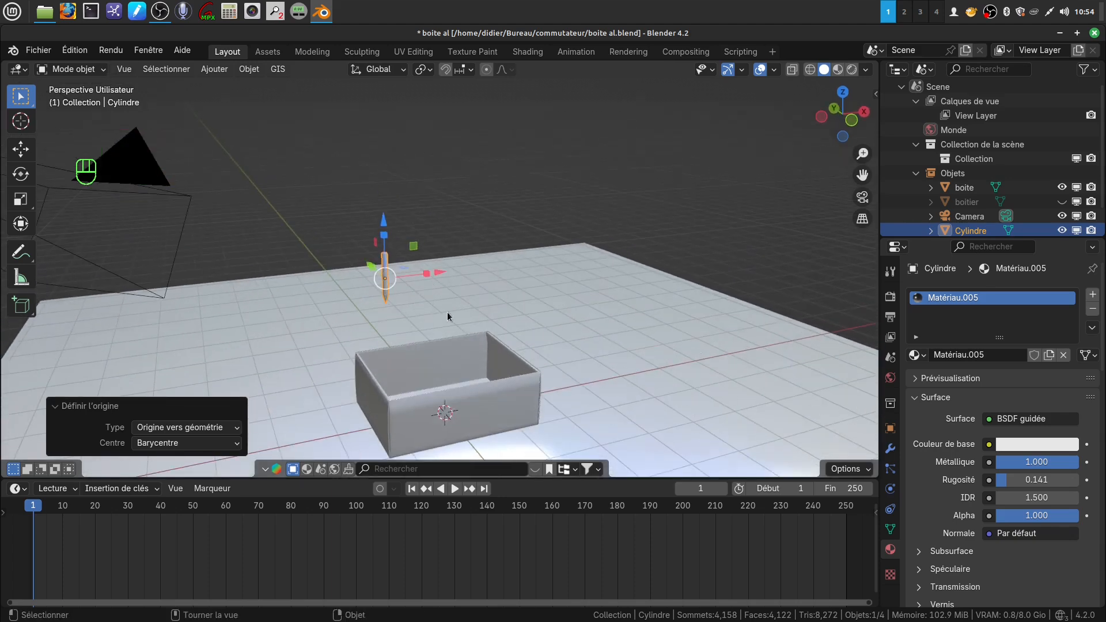
Add an Array modifier to the rod with a count of 16, forming a row along X
{"action": "left_click", "coordinate": [891, 449]}
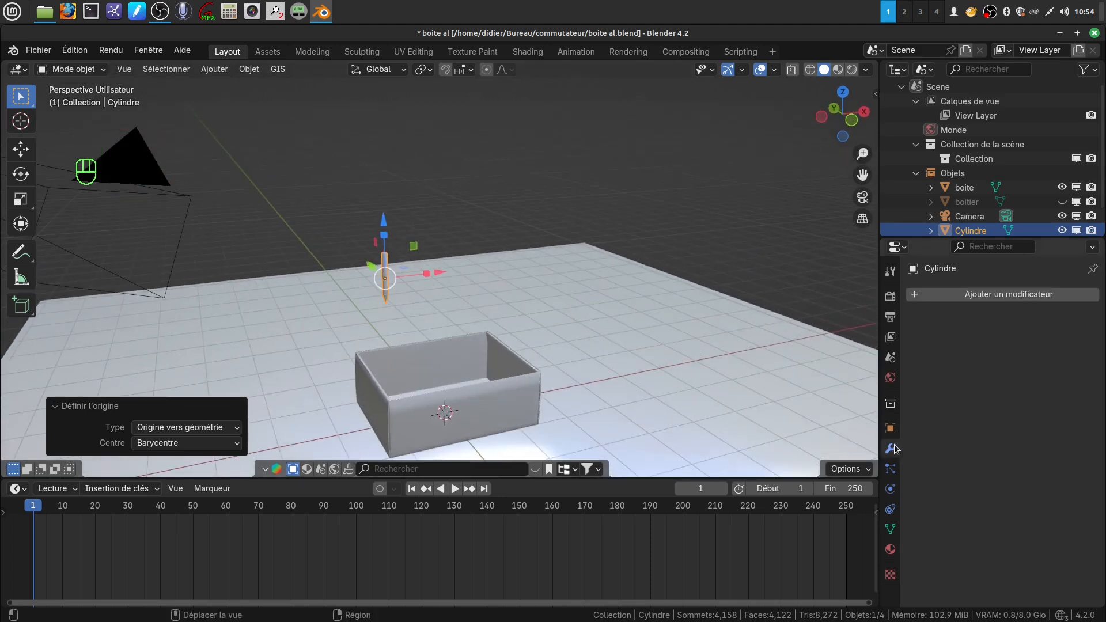
{"action": "left_click", "coordinate": [1000, 296]}
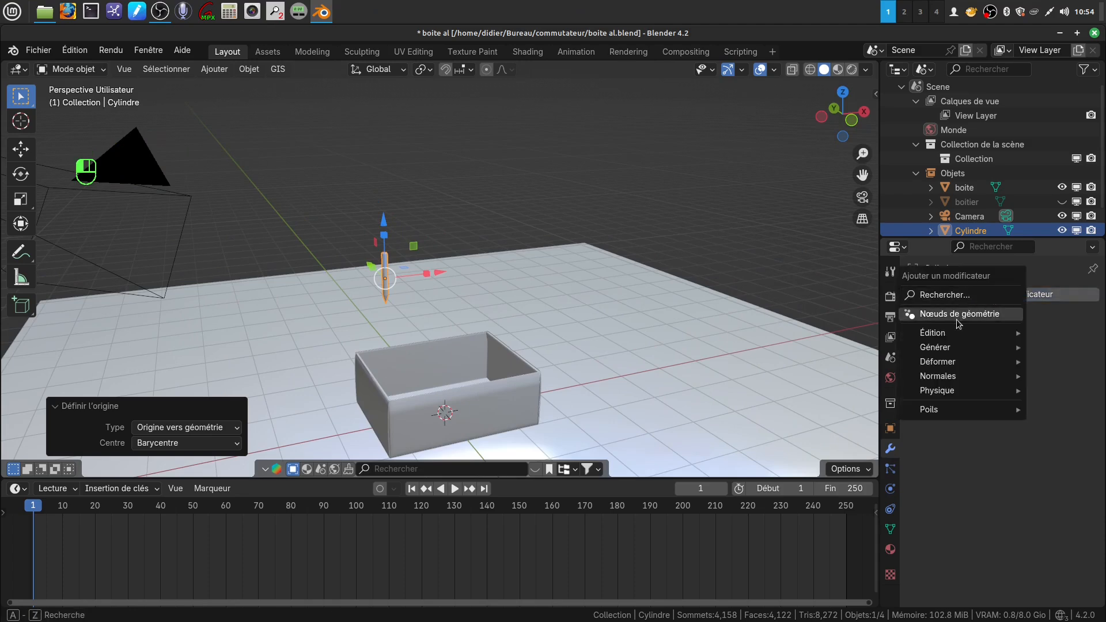
{"action": "mouse_move", "coordinate": [947, 338]}
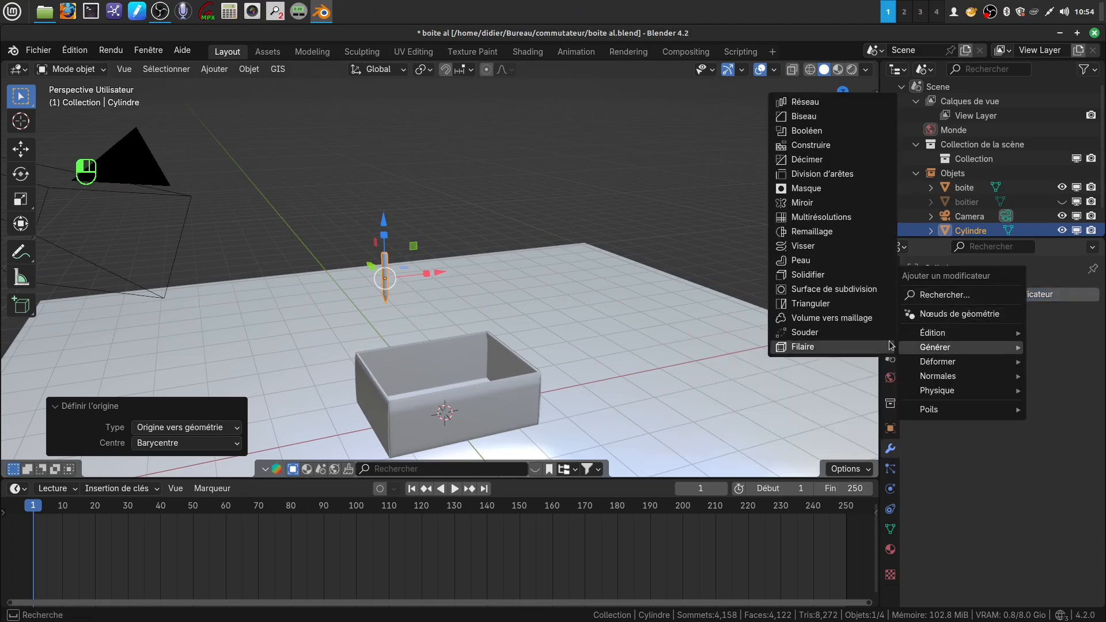
{"action": "left_click", "coordinate": [800, 101]}
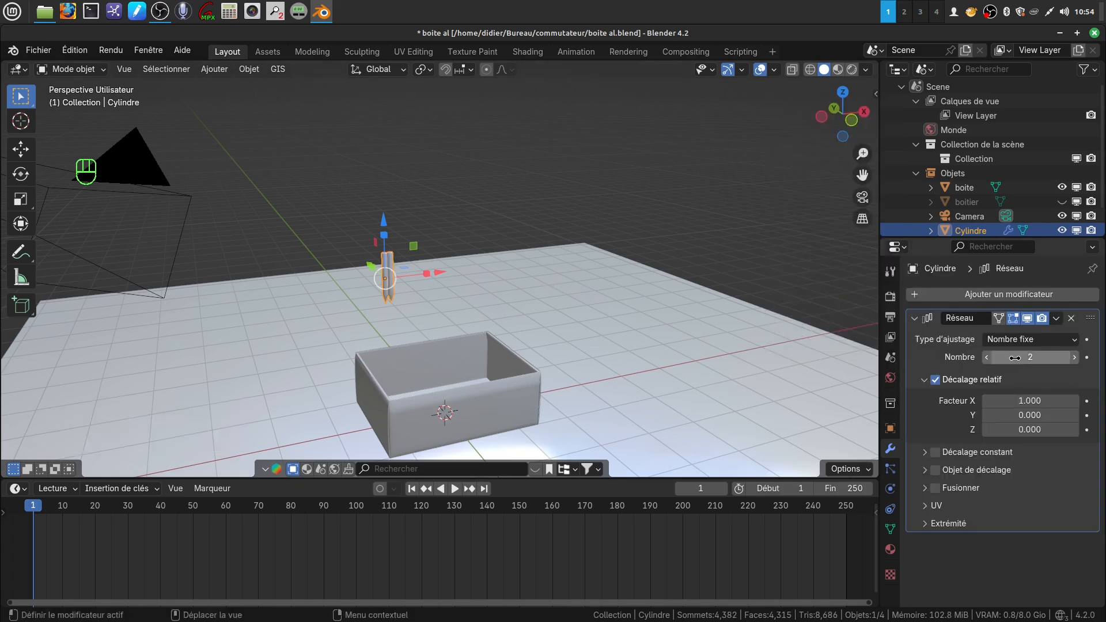
{"action": "left_click_drag", "start_coordinate": [1019, 358], "coordinate": [1068, 357]}
{"action": "middle_click_drag", "start_coordinate": [603, 265], "coordinate": [558, 255]}
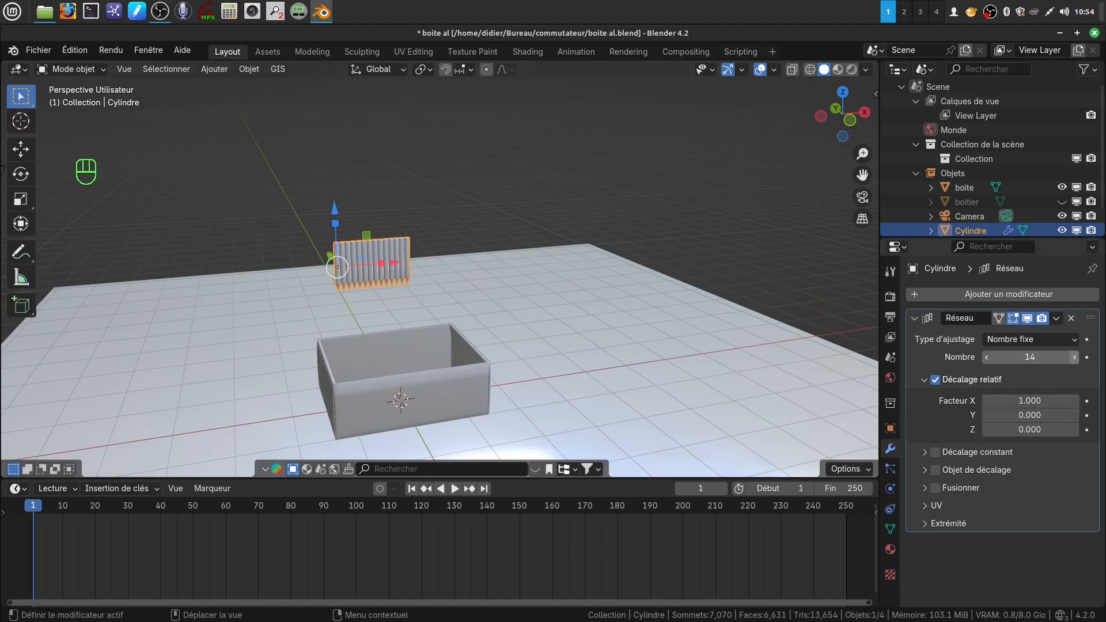
{"action": "left_click_drag", "start_coordinate": [1075, 357], "coordinate": [1085, 358]}
{"action": "middle_click_drag", "start_coordinate": [454, 267], "coordinate": [465, 263]}
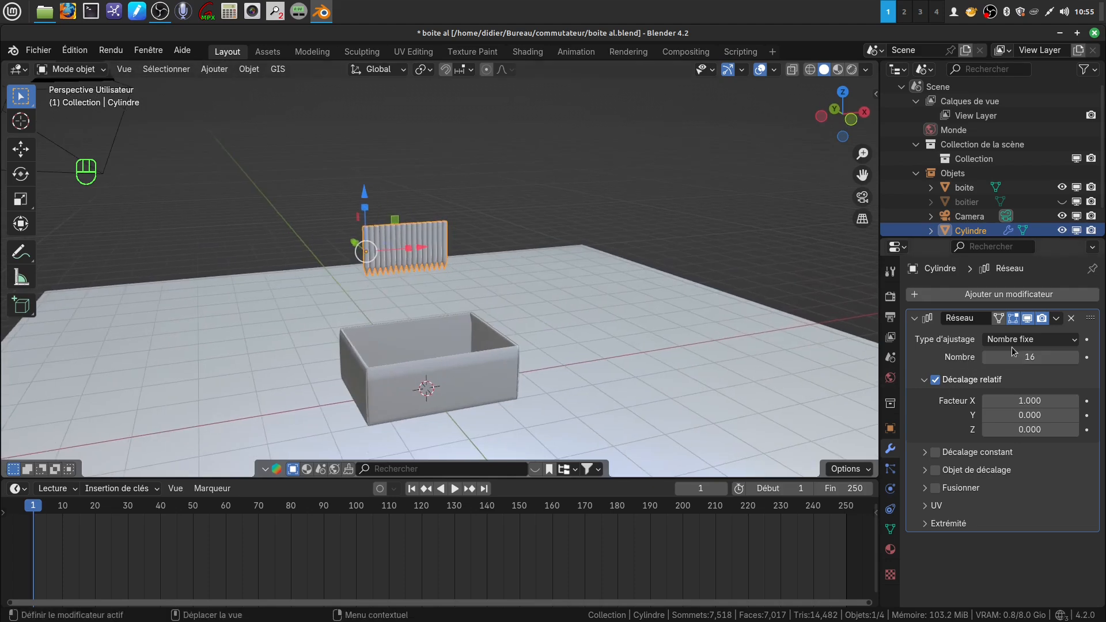
Duplicate the Array modifier and set the copy's relative offset X factor to 0
{"action": "left_click", "coordinate": [1056, 319]}
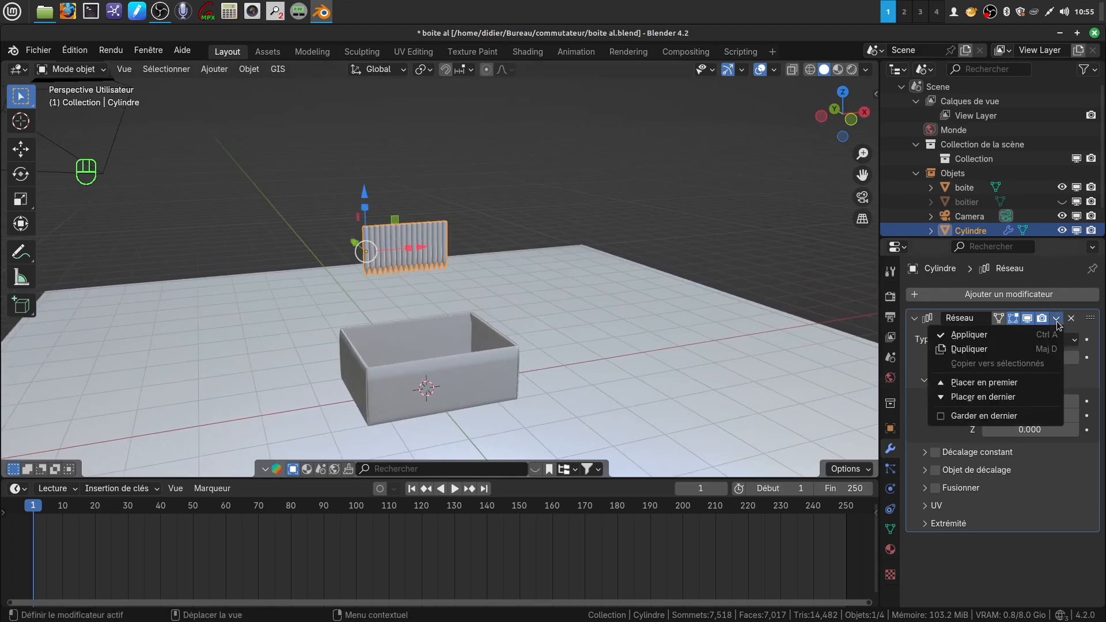
{"action": "left_click", "coordinate": [999, 350]}
{"action": "scroll", "coordinate": [1035, 478], "scroll_direction": "down", "scroll_amount": 5}
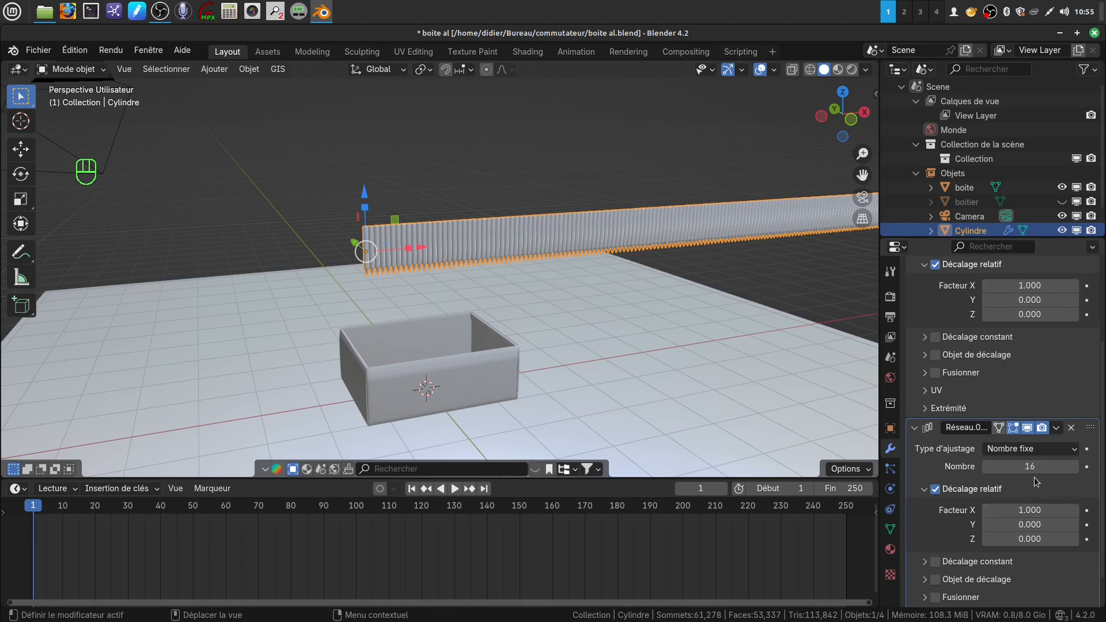
{"action": "left_click", "coordinate": [1031, 511]}
{"action": "key", "text": "BackSpace"}
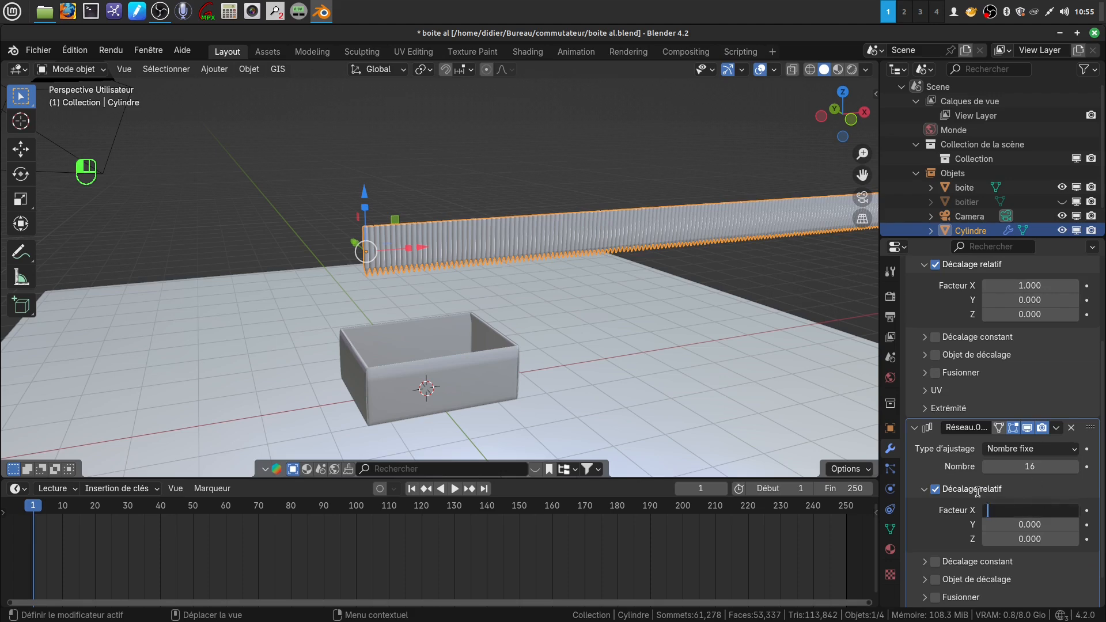
{"action": "type", "text": "0"}
{"action": "left_click", "coordinate": [1020, 522]}
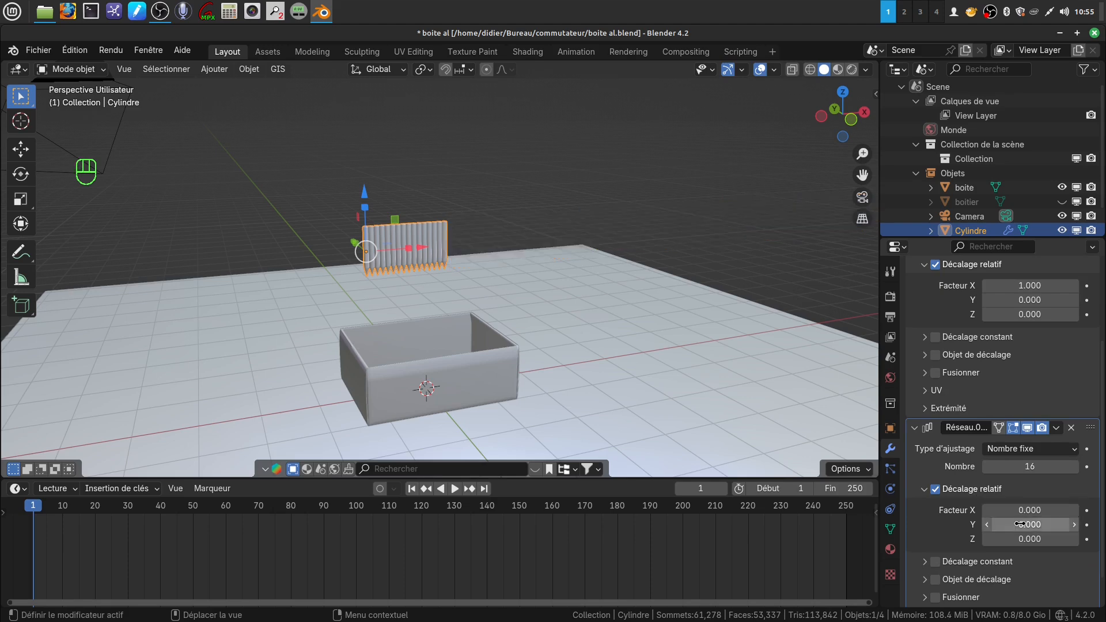
Set the duplicated Array's relative offset Y factor to 1 to form a block of rods
{"action": "left_click", "coordinate": [1023, 523]}
{"action": "key", "text": "BackSpace"}
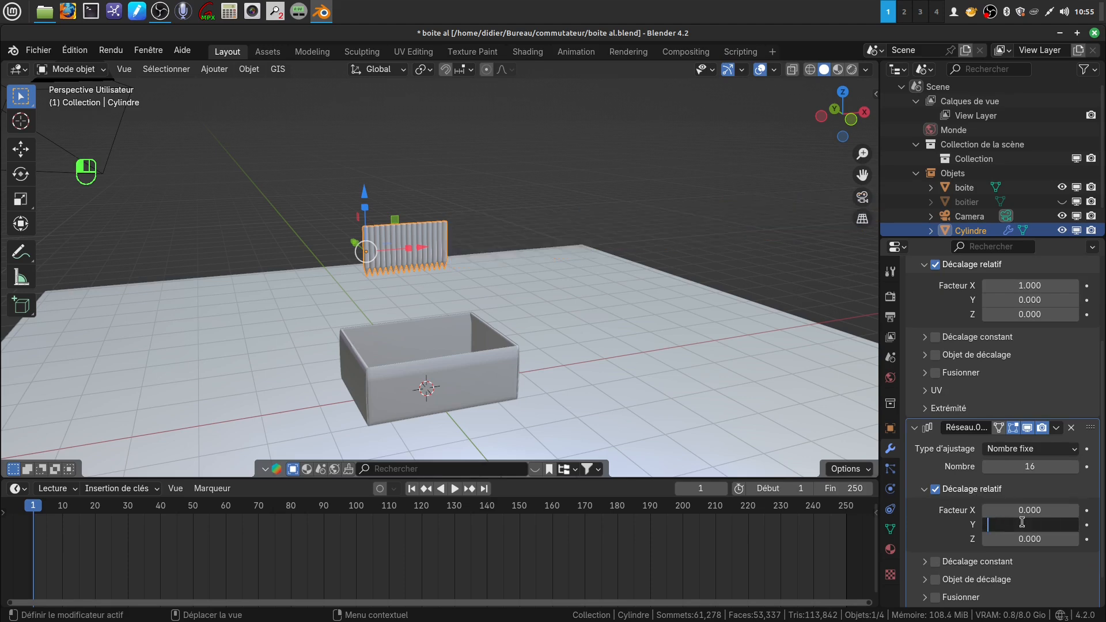
{"action": "type", "text": "1"}
{"action": "key", "text": "Return"}
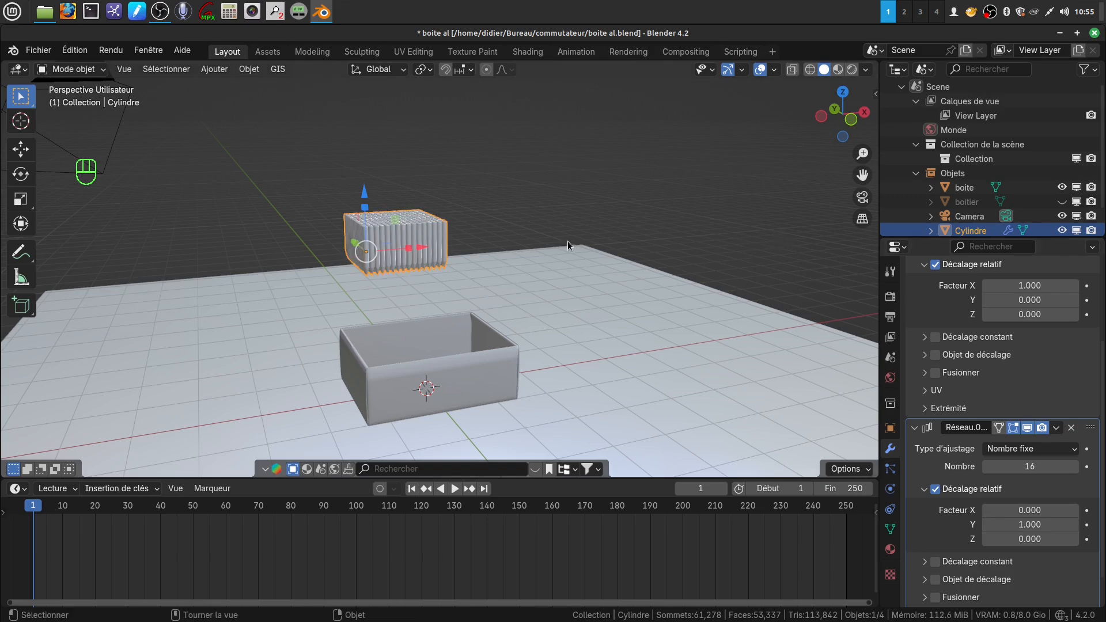
{"action": "middle_click_drag", "start_coordinate": [558, 240], "coordinate": [602, 258]}
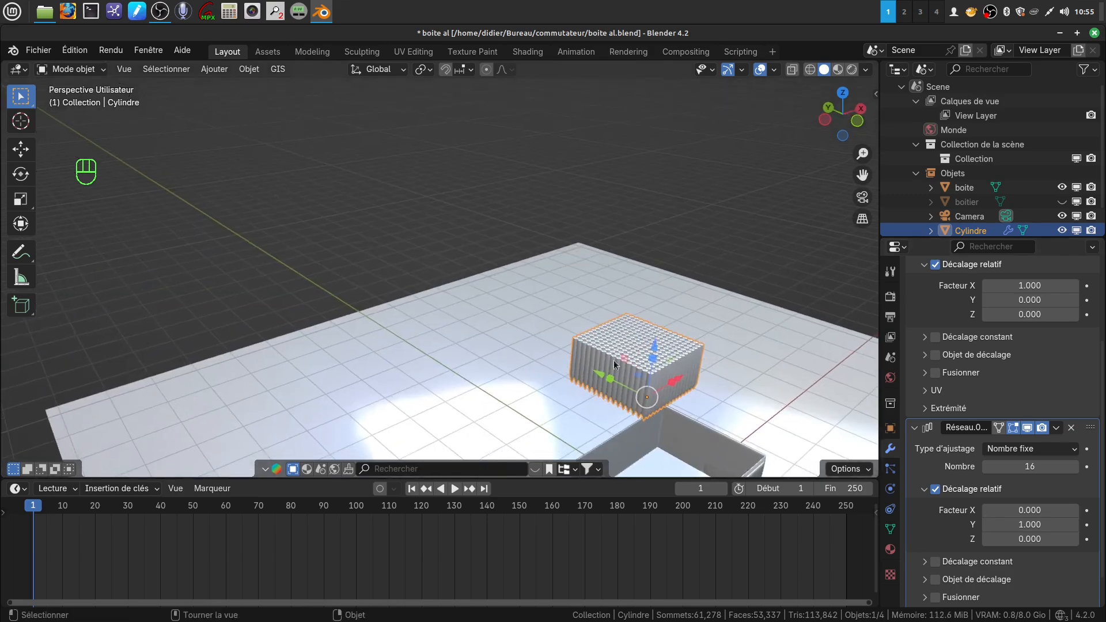
{"action": "middle_click_drag", "start_coordinate": [639, 388], "coordinate": [426, 262], "text": "shift"}
{"action": "scroll", "coordinate": [496, 317], "scroll_direction": "up", "scroll_amount": 3}
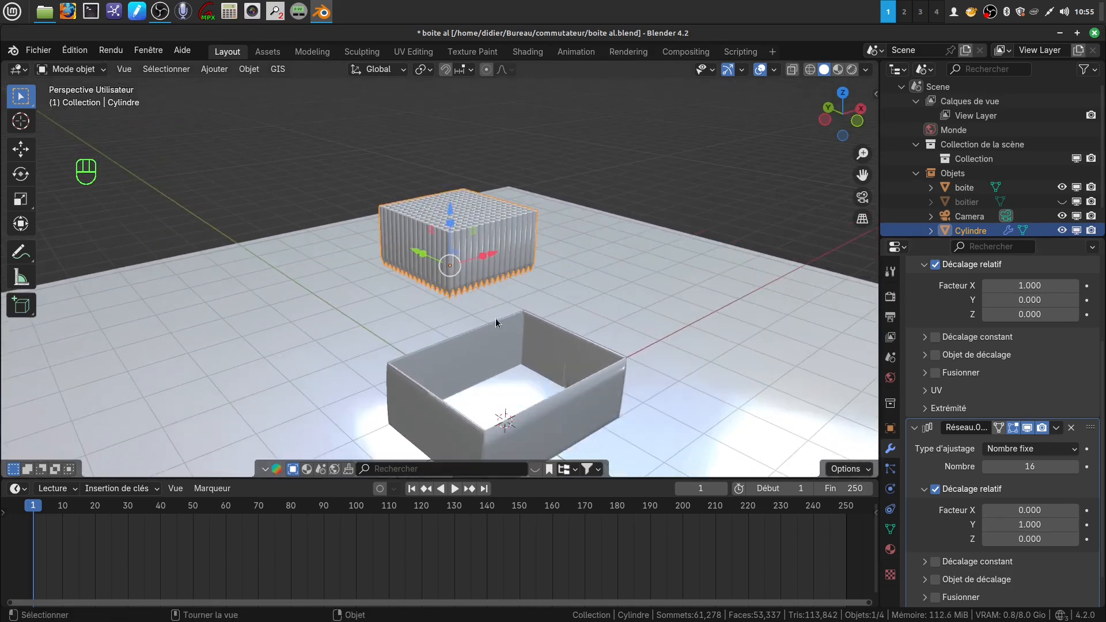
Reduce the second Array modifier's count along Y to 10
{"action": "mouse_move", "coordinate": [496, 317]}
{"action": "middle_mouse_down"}
{"action": "mouse_move", "coordinate": [565, 323]}
{"action": "mouse_move", "coordinate": [487, 299]}
{"action": "middle_mouse_up"}
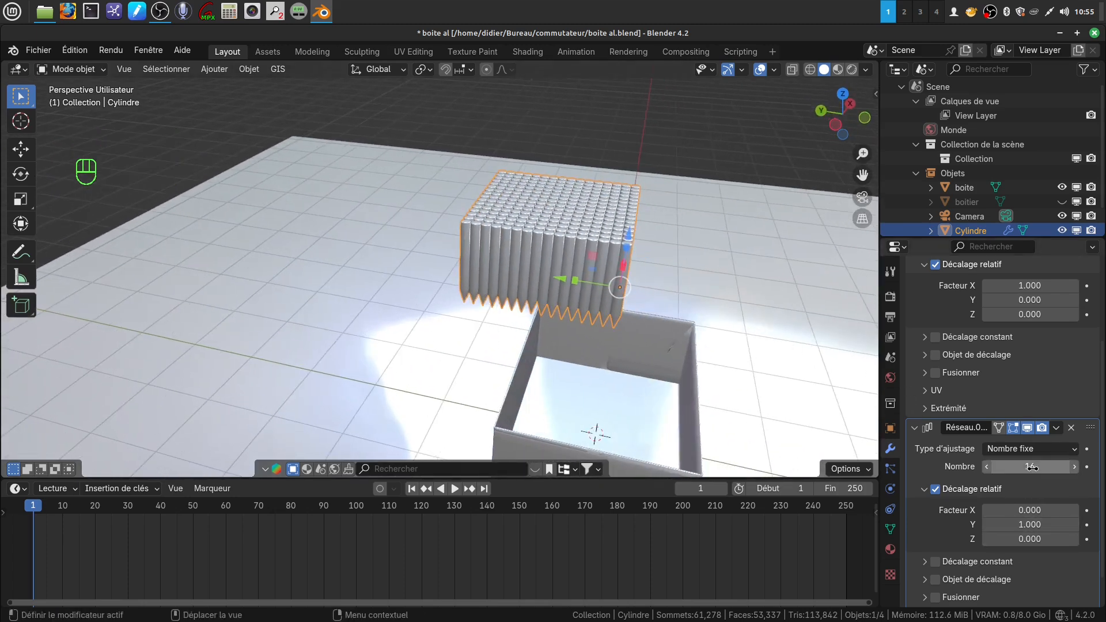
{"action": "left_click_drag", "start_coordinate": [1031, 467], "coordinate": [1000, 467]}
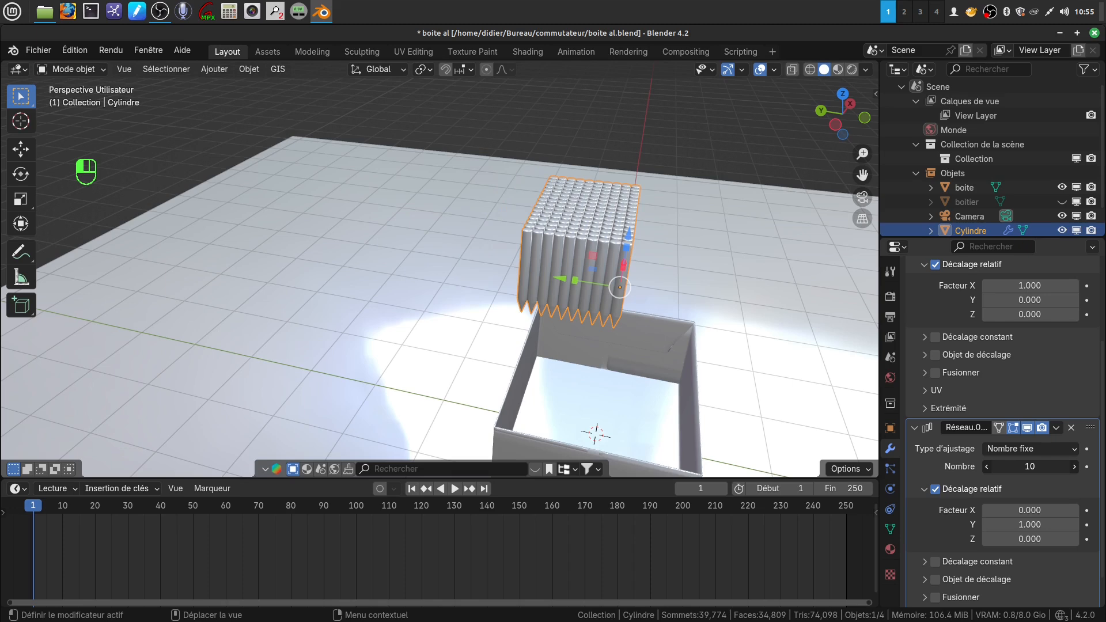
{"action": "middle_click_drag", "start_coordinate": [657, 342], "coordinate": [585, 275]}
Apply both Array modifiers on the block of rods
{"action": "scroll", "coordinate": [1041, 355], "scroll_direction": "up", "scroll_amount": 5}
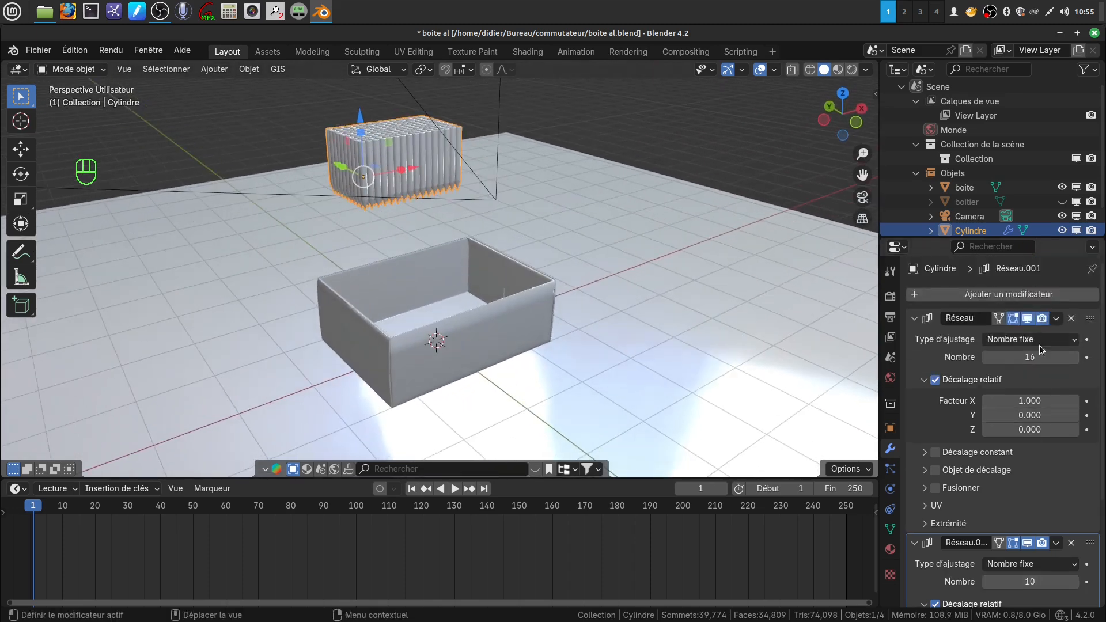
{"action": "left_click", "coordinate": [1057, 319]}
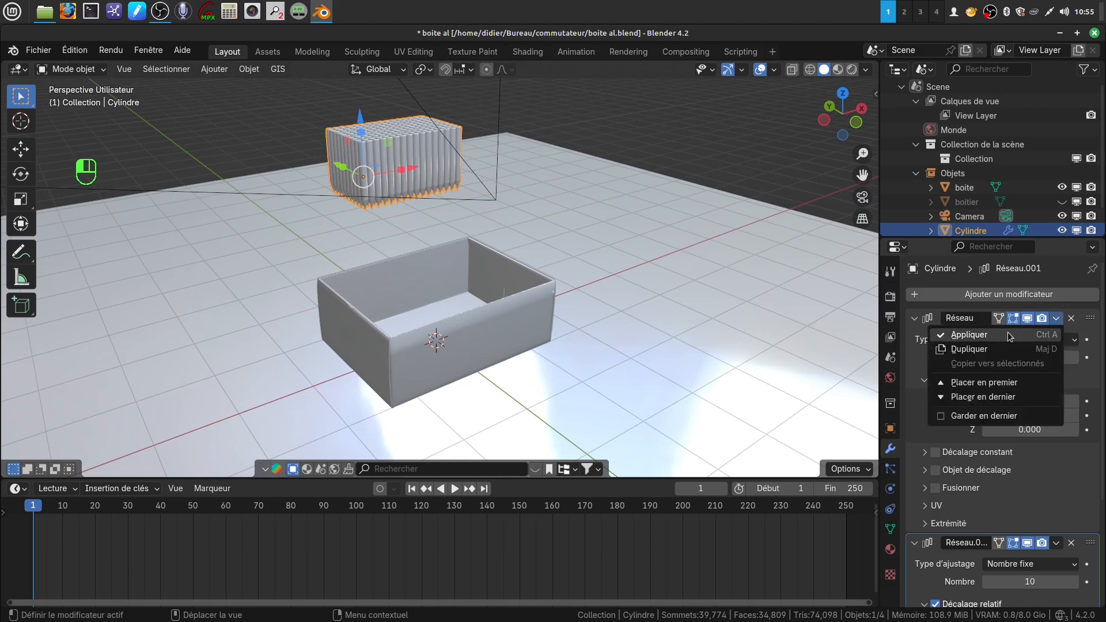
{"action": "left_click", "coordinate": [1010, 335]}
{"action": "left_click", "coordinate": [1057, 319]}
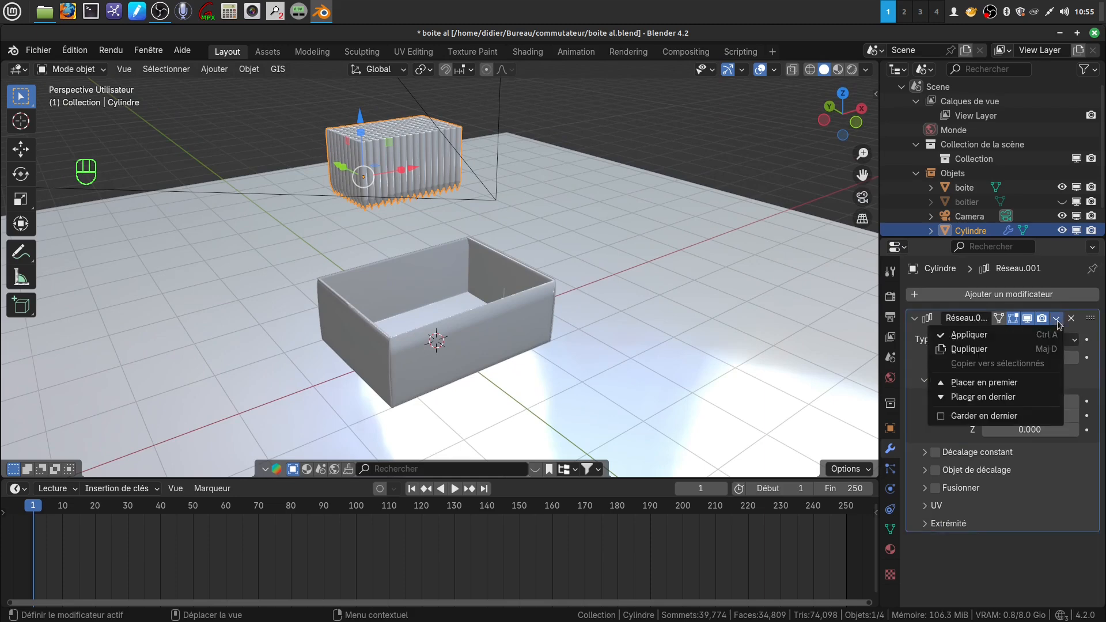
{"action": "left_click", "coordinate": [1009, 334]}
Centre the block of rods over the tray along X and about -0.37 m along Y, and lower it about 0.28 m
{"action": "middle_click_drag", "start_coordinate": [474, 264], "coordinate": [561, 254]}
{"action": "left_click_drag", "start_coordinate": [474, 168], "coordinate": [504, 165]}
{"action": "middle_click_drag", "start_coordinate": [558, 184], "coordinate": [527, 272]}
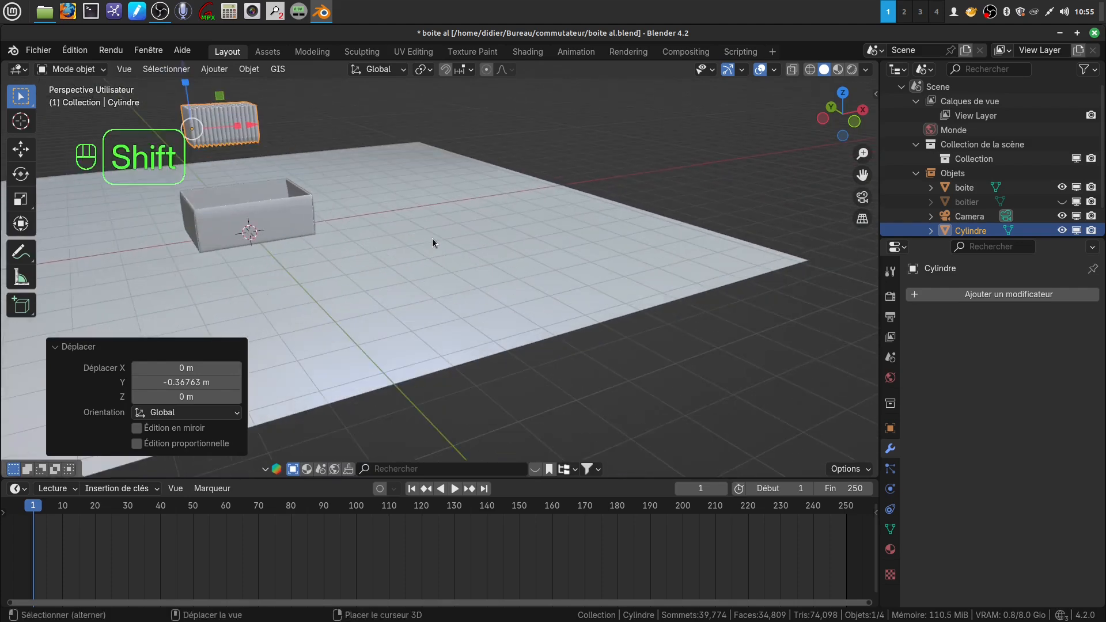
{"action": "middle_click_drag", "start_coordinate": [432, 243], "coordinate": [444, 312]}
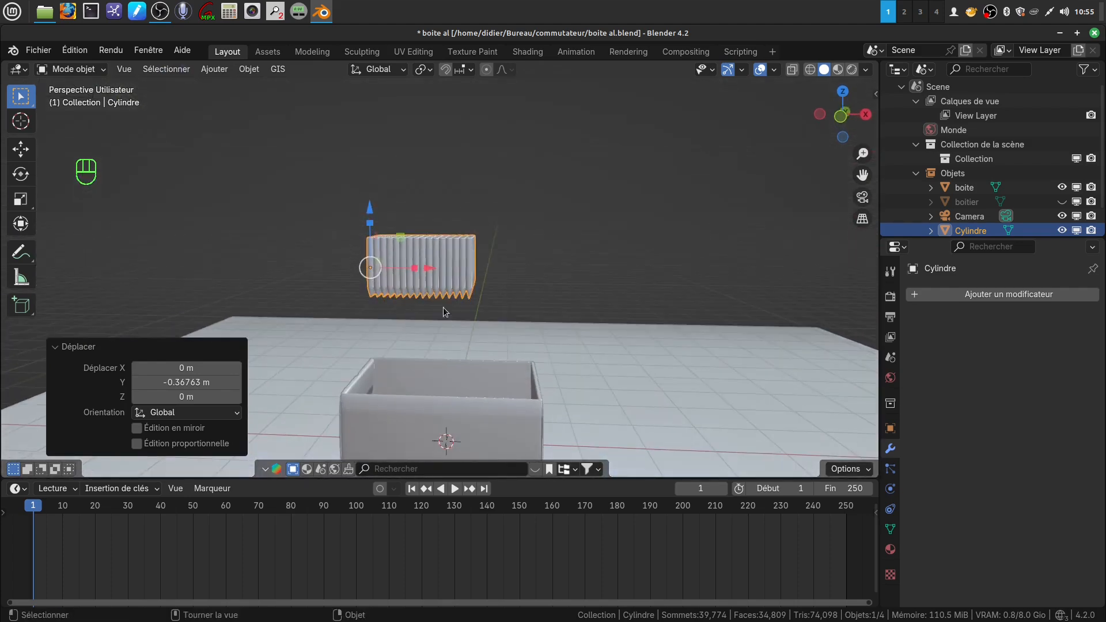
{"action": "left_click_drag", "start_coordinate": [428, 270], "coordinate": [458, 271]}
{"action": "left_click_drag", "start_coordinate": [404, 209], "coordinate": [402, 229]}
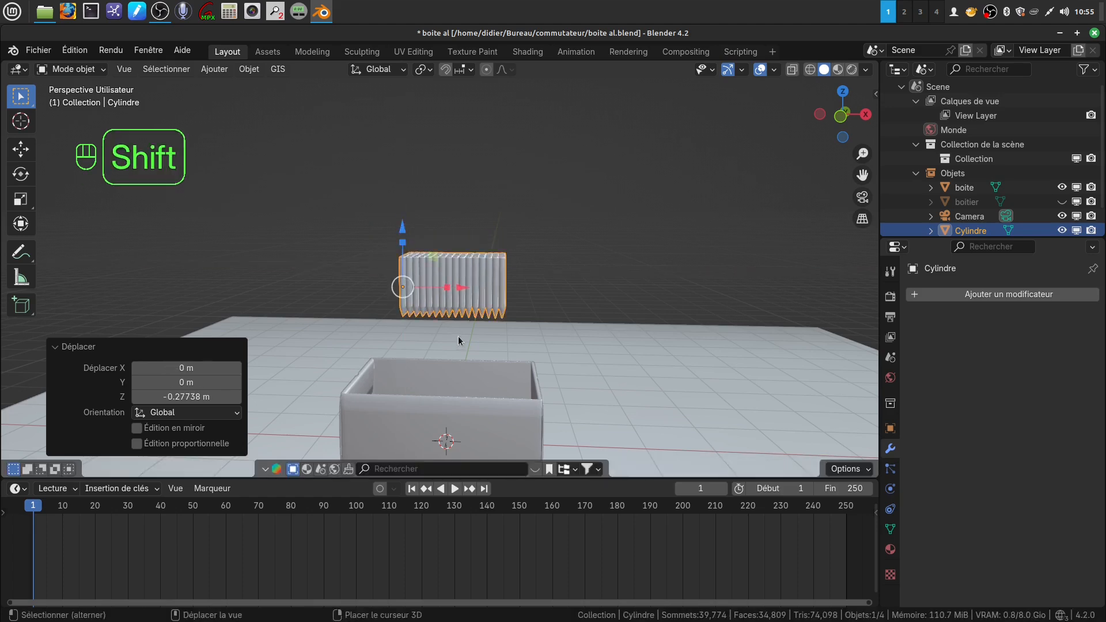
{"action": "middle_click_drag", "start_coordinate": [458, 336], "coordinate": [484, 318], "text": "shift"}
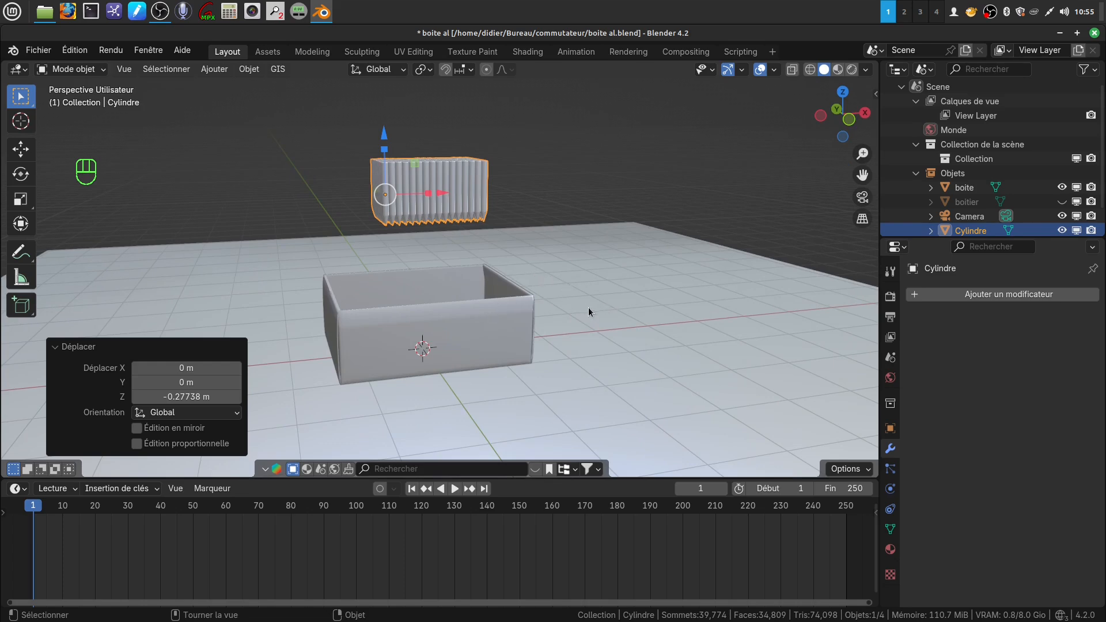
Separate the whole rod mesh by loose parts into individual objects and return to Object Mode
{"action": "middle_click_drag", "start_coordinate": [589, 310], "coordinate": [534, 312]}
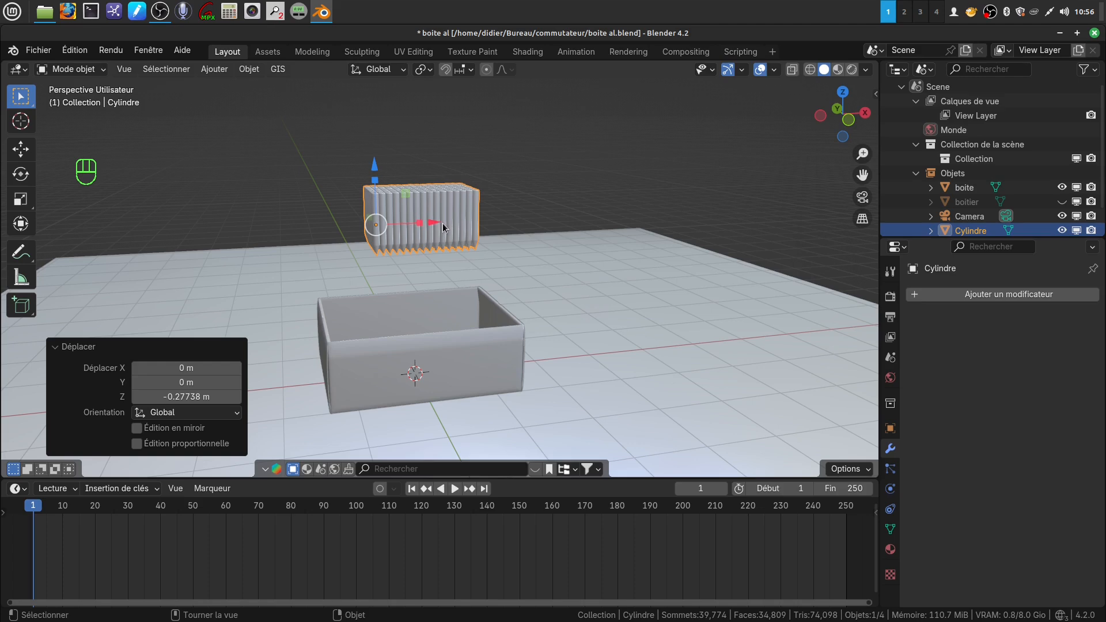
{"action": "key", "text": "Tab"}
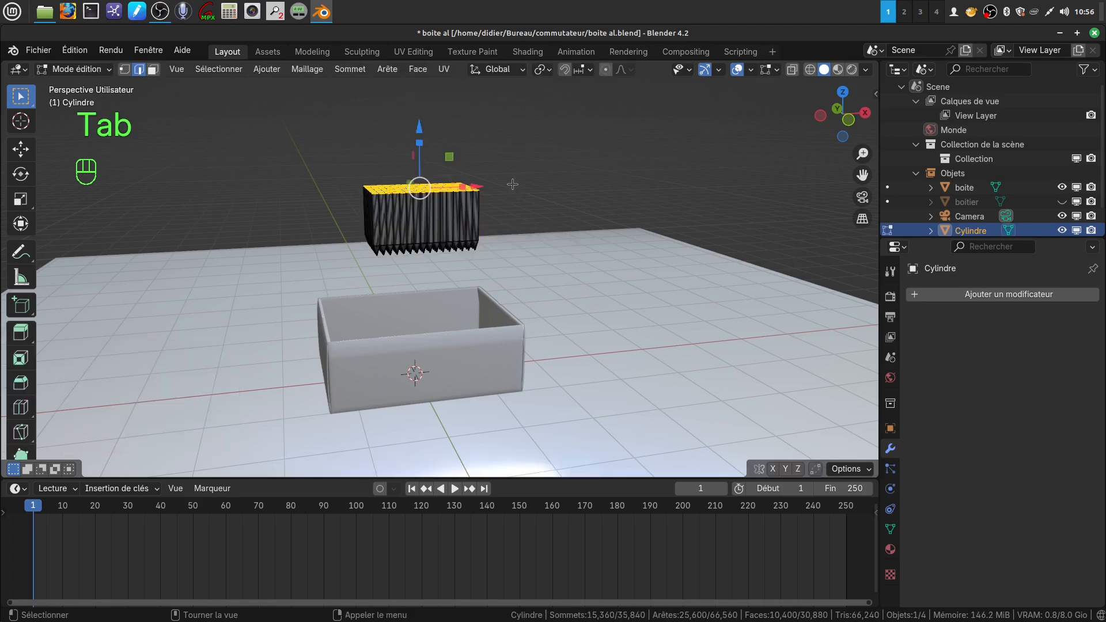
{"action": "key", "text": "alt+a"}
{"action": "key", "text": "a"}
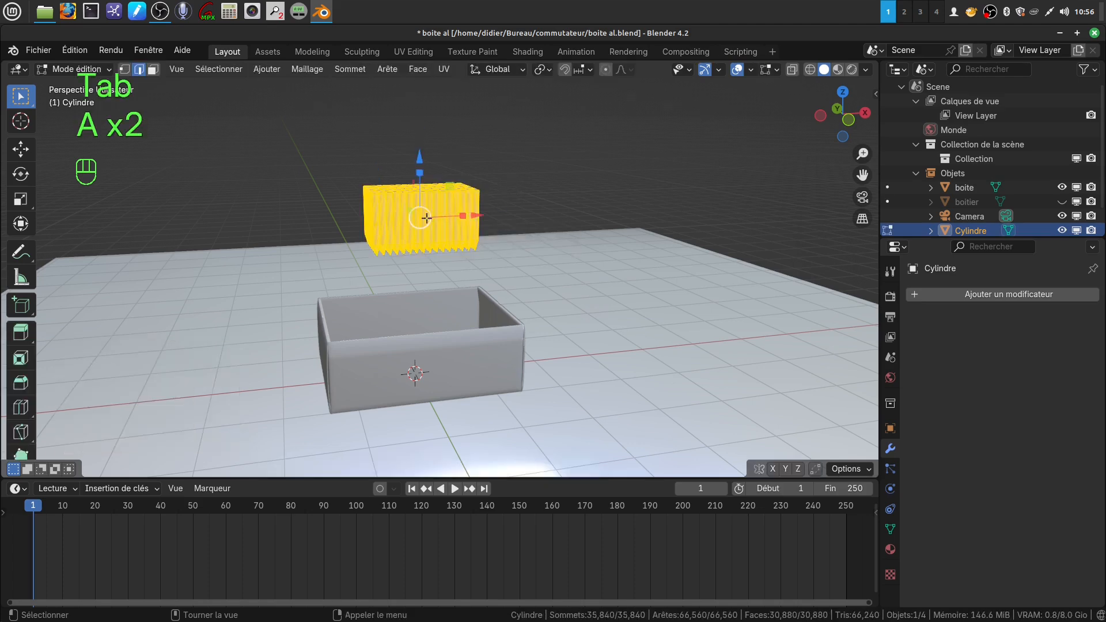
{"action": "left_click", "coordinate": [309, 70]}
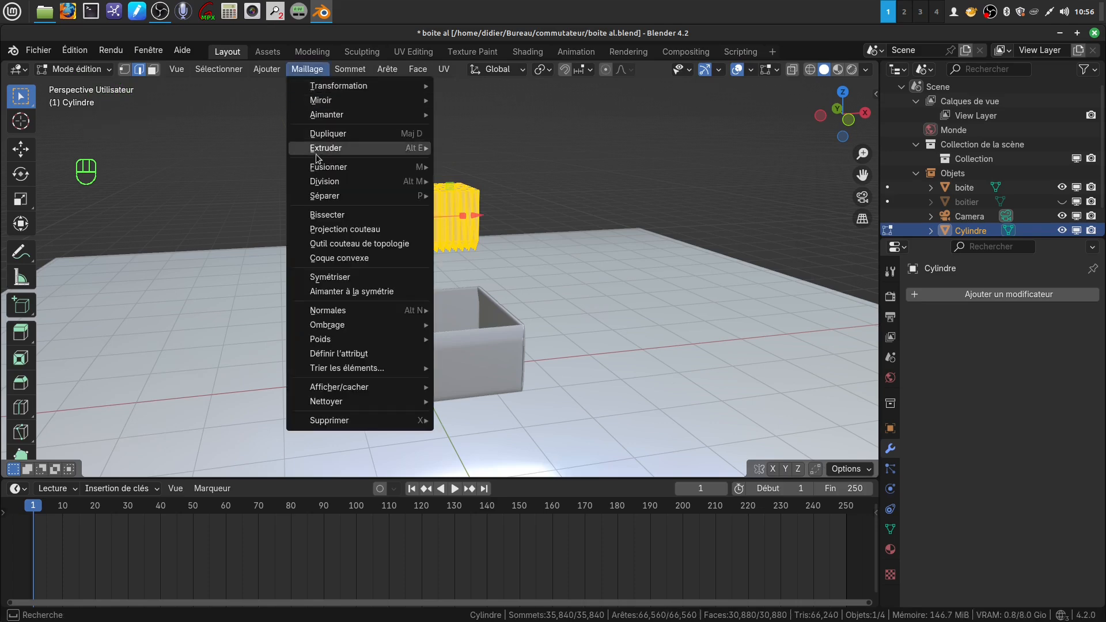
{"action": "mouse_move", "coordinate": [333, 196]}
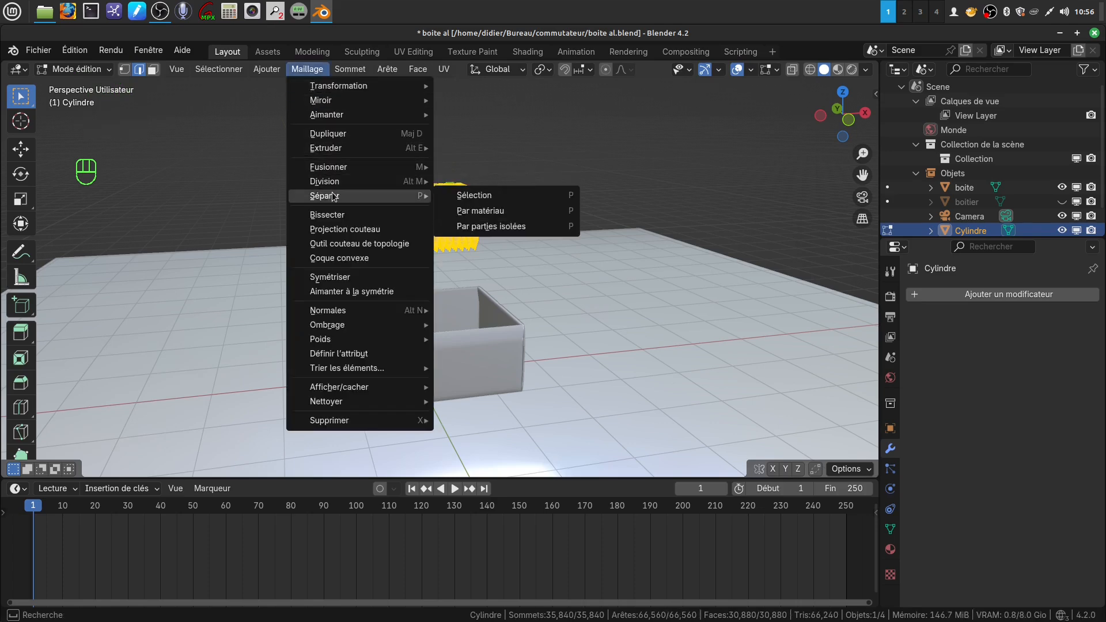
{"action": "left_click", "coordinate": [506, 229]}
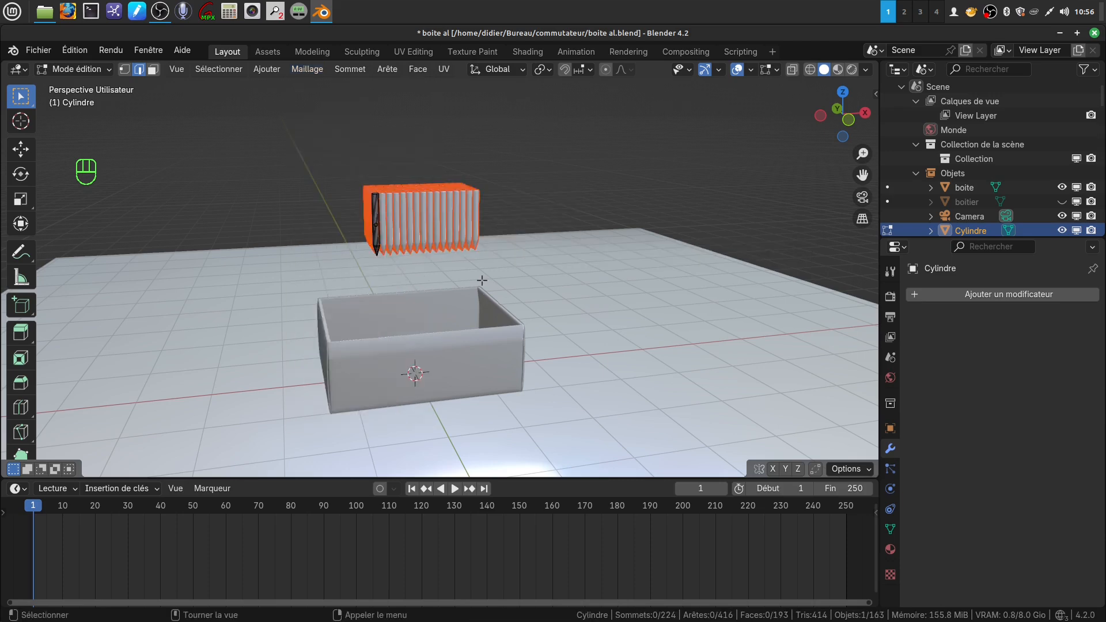
{"action": "key", "text": "Tab"}
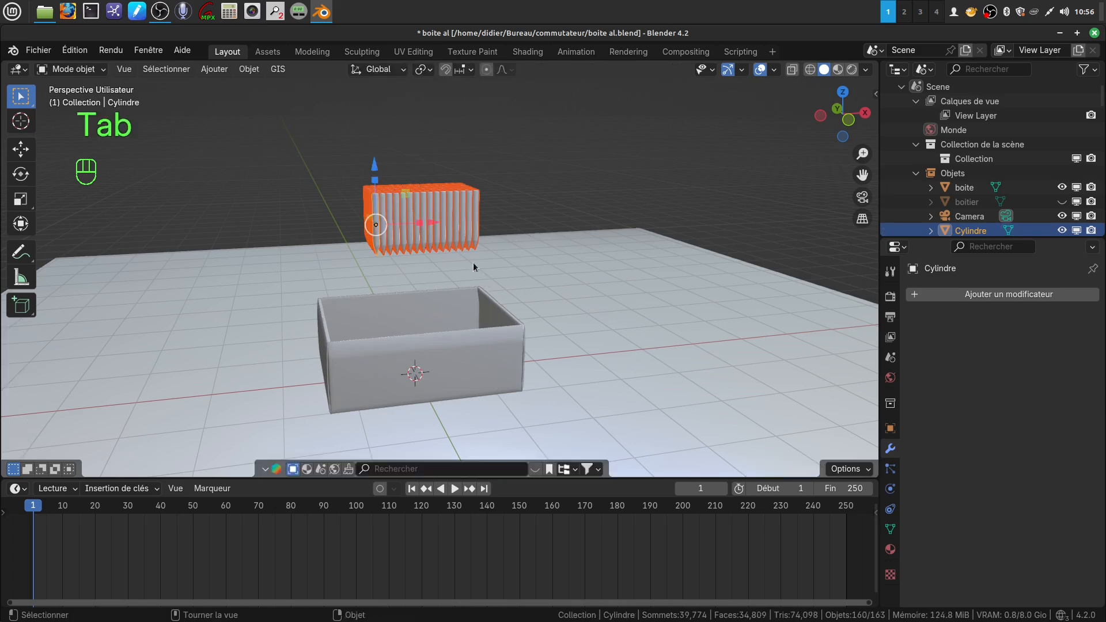
Check that the rods are separate objects by selecting a single one at the block's corner, and clear the selection
{"action": "left_click", "coordinate": [494, 194]}
{"action": "middle_click_drag", "start_coordinate": [468, 222], "coordinate": [420, 227]}
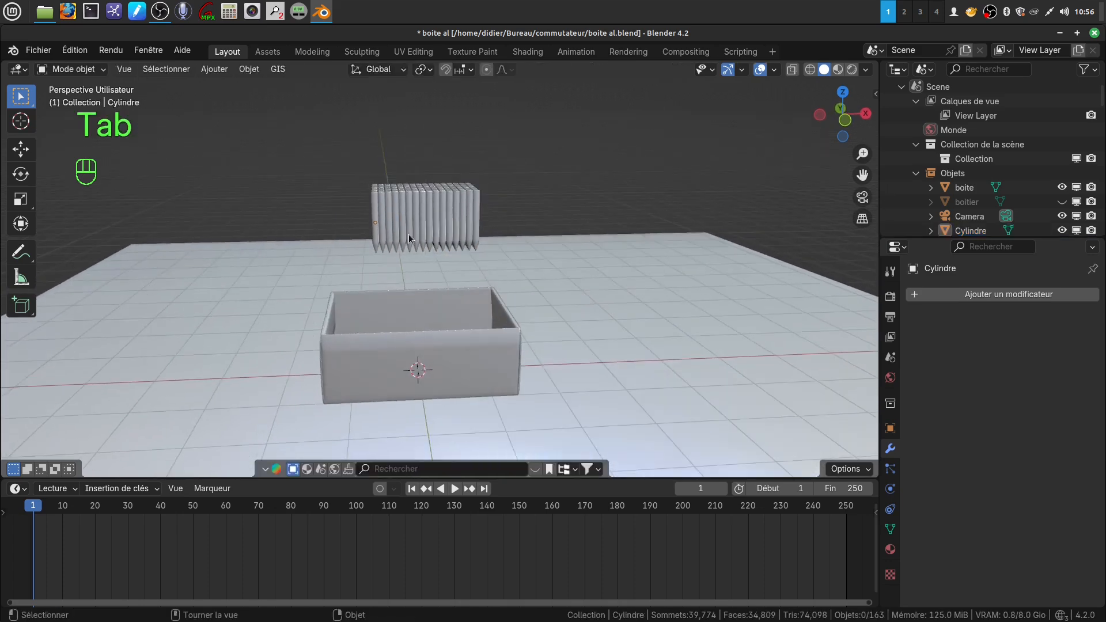
{"action": "left_click", "coordinate": [378, 244]}
{"action": "left_click", "coordinate": [510, 192]}
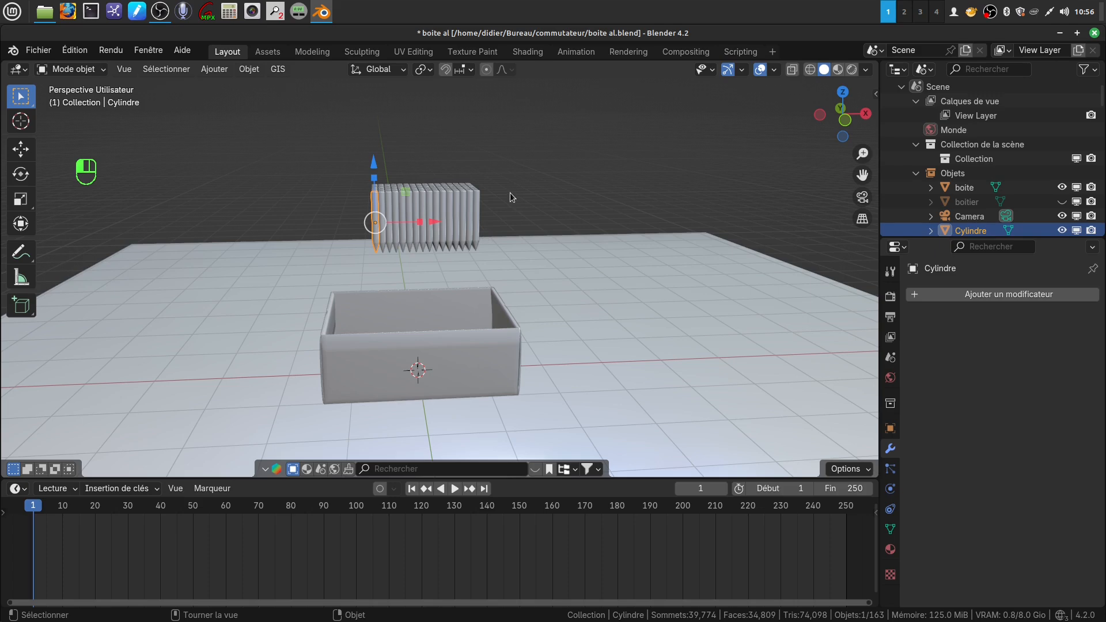
{"action": "middle_click_drag", "start_coordinate": [432, 225], "coordinate": [408, 229], "text": "shift"}
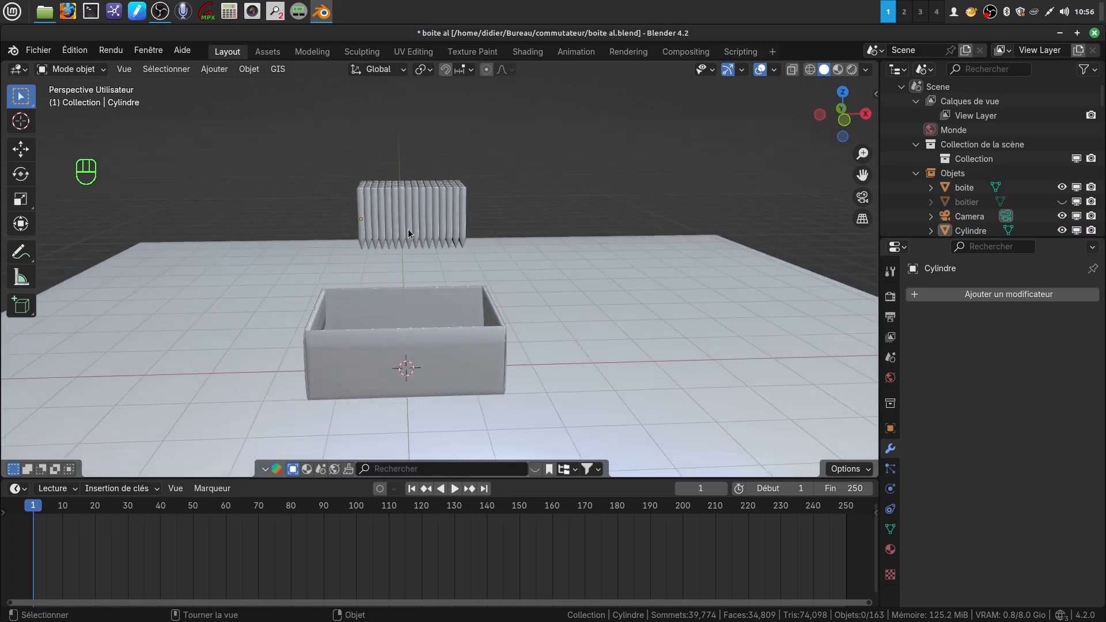
{"action": "scroll", "coordinate": [432, 245], "scroll_direction": "down", "scroll_amount": 5}
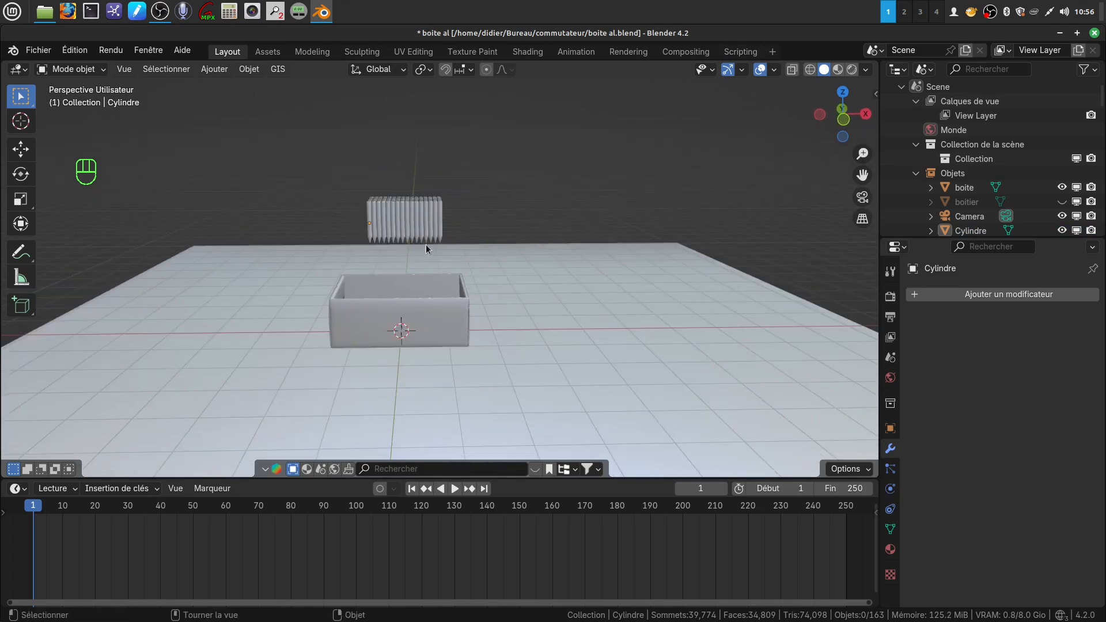
{"action": "middle_click_drag", "start_coordinate": [437, 273], "coordinate": [390, 262]}
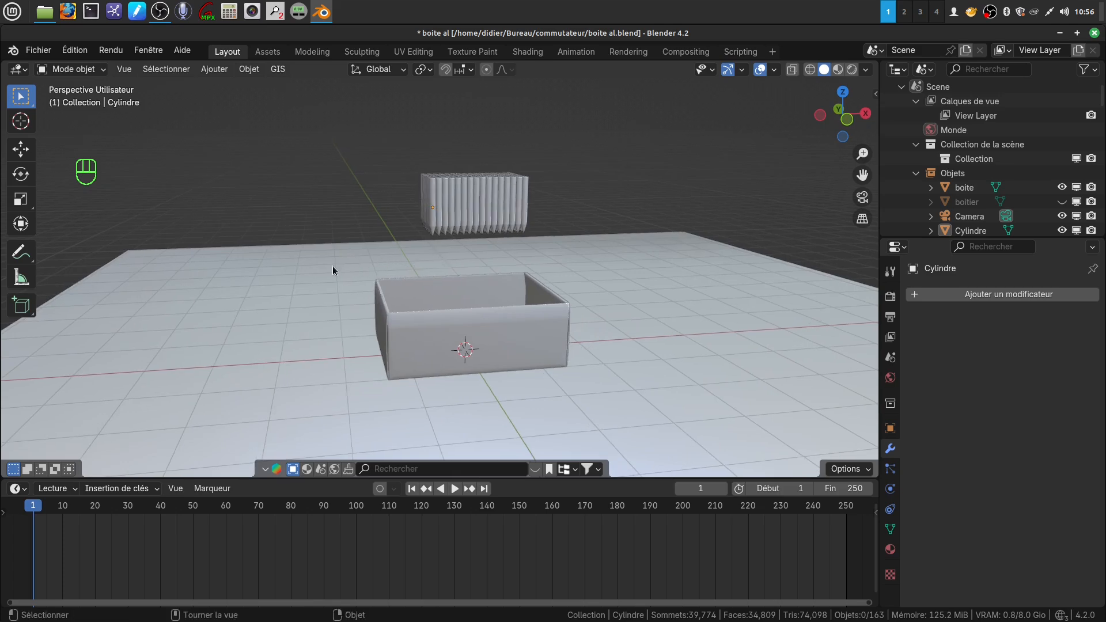
Add a passive rigid body to the matchbox tray
{"action": "left_click", "coordinate": [414, 341]}
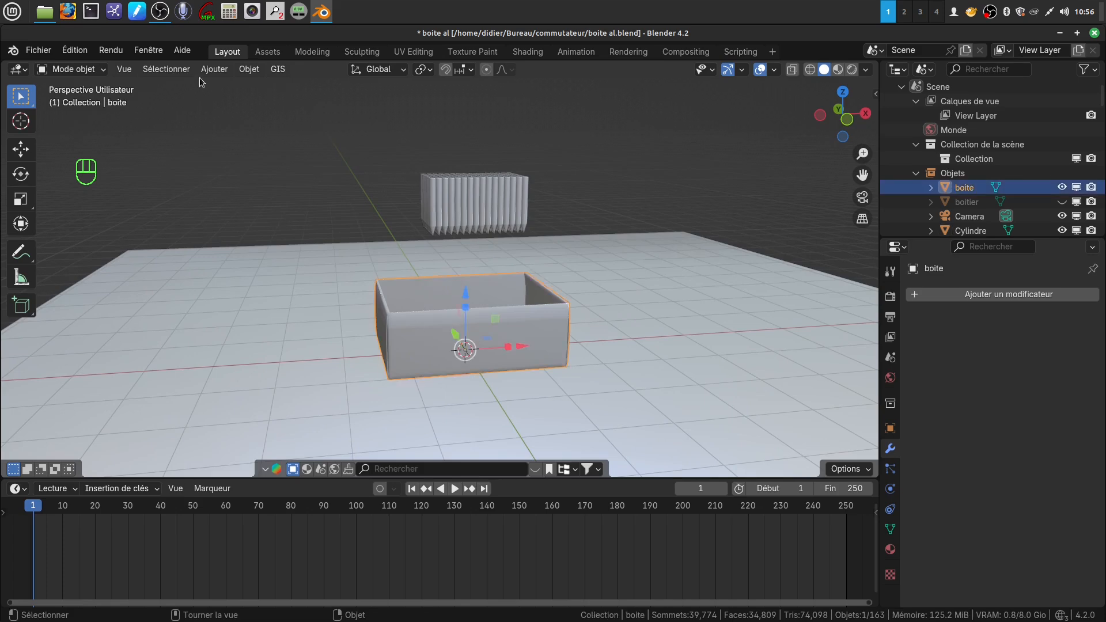
{"action": "left_click", "coordinate": [242, 71]}
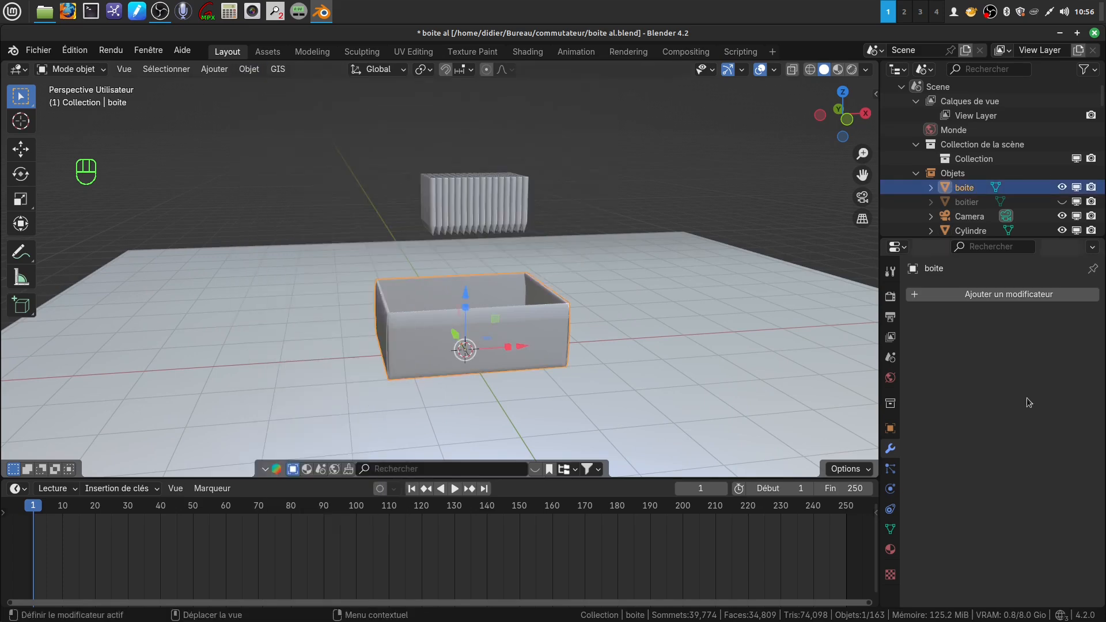
{"action": "left_click", "coordinate": [247, 69]}
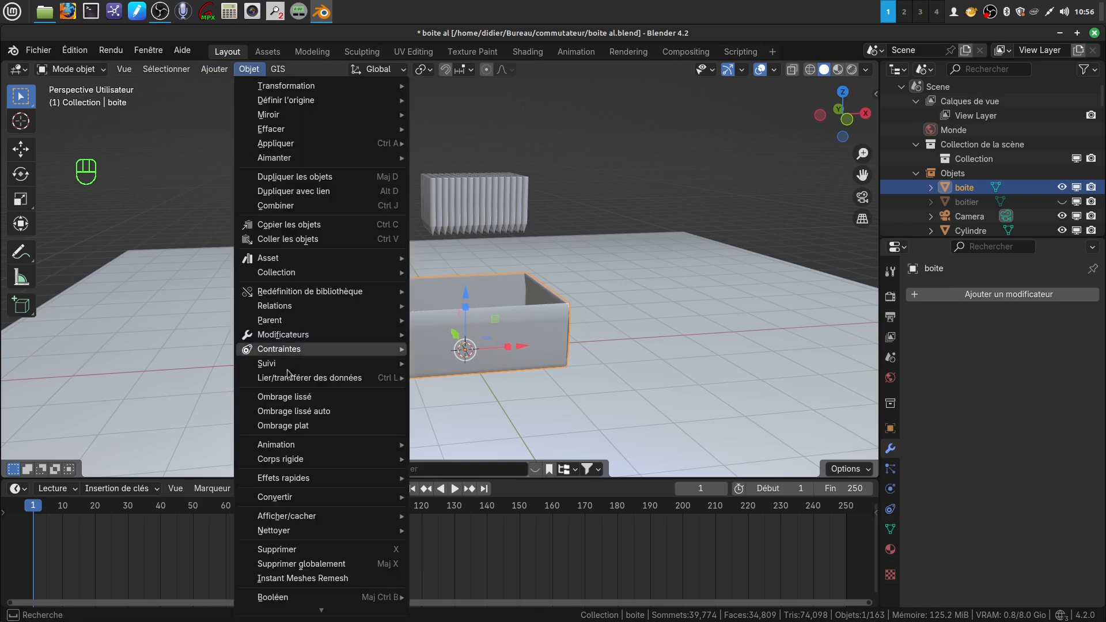
{"action": "mouse_move", "coordinate": [282, 459]}
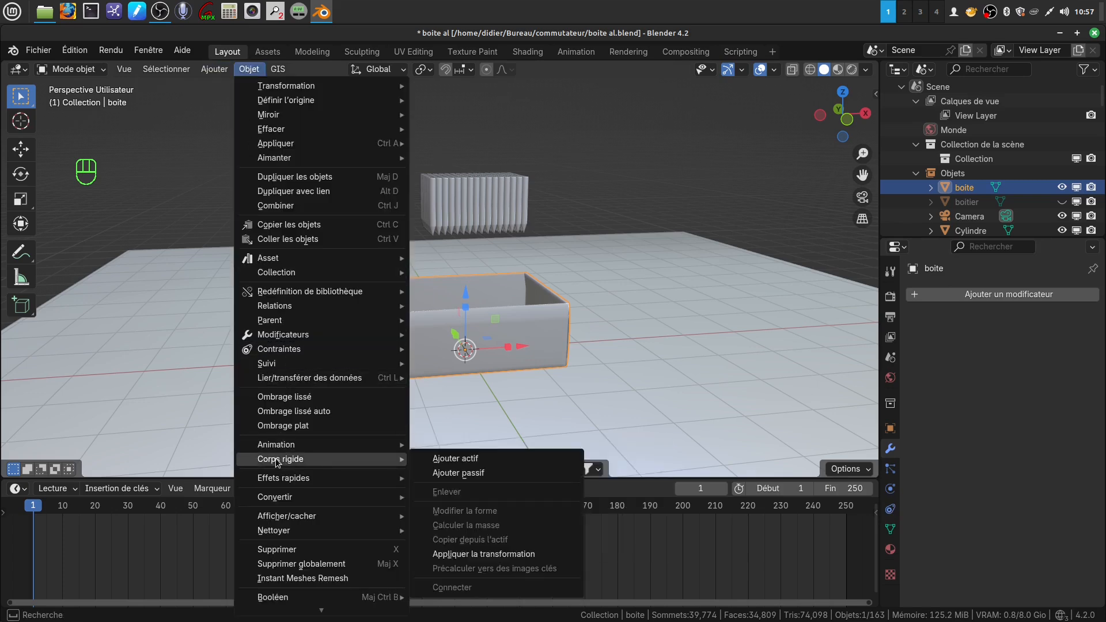
{"action": "left_click", "coordinate": [483, 476]}
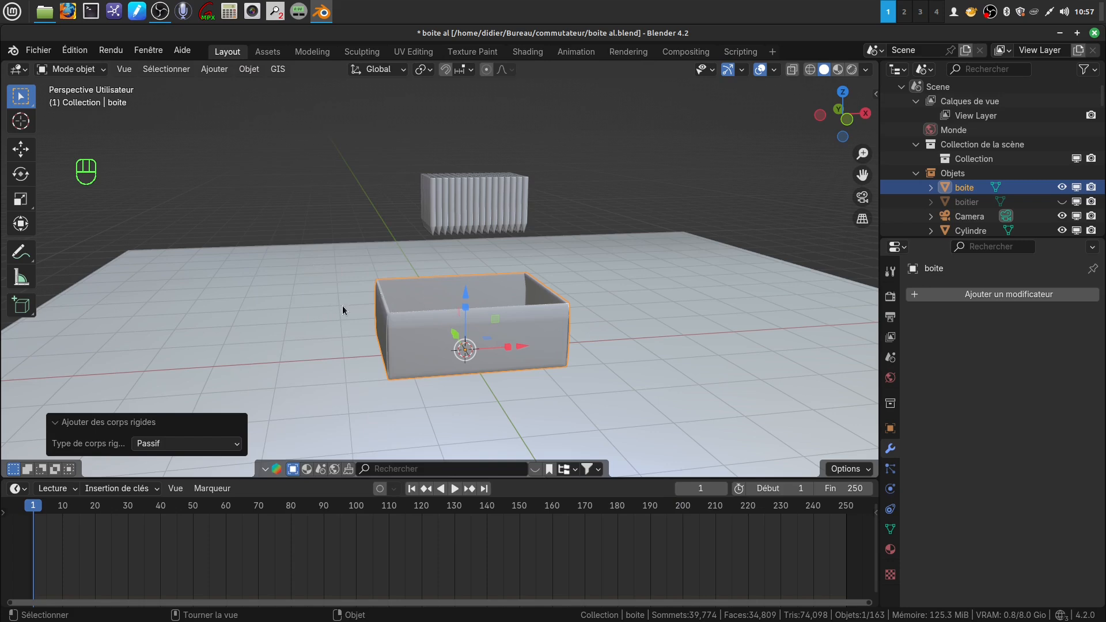
Add a passive rigid body to the ground plane
{"action": "left_click", "coordinate": [305, 308]}
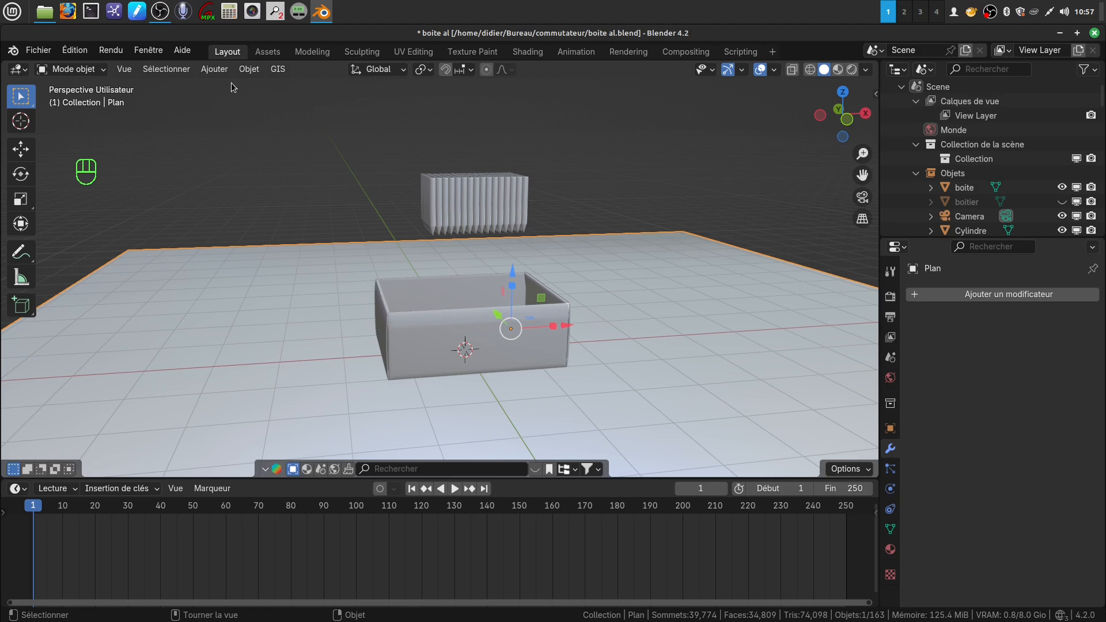
{"action": "left_click", "coordinate": [249, 70]}
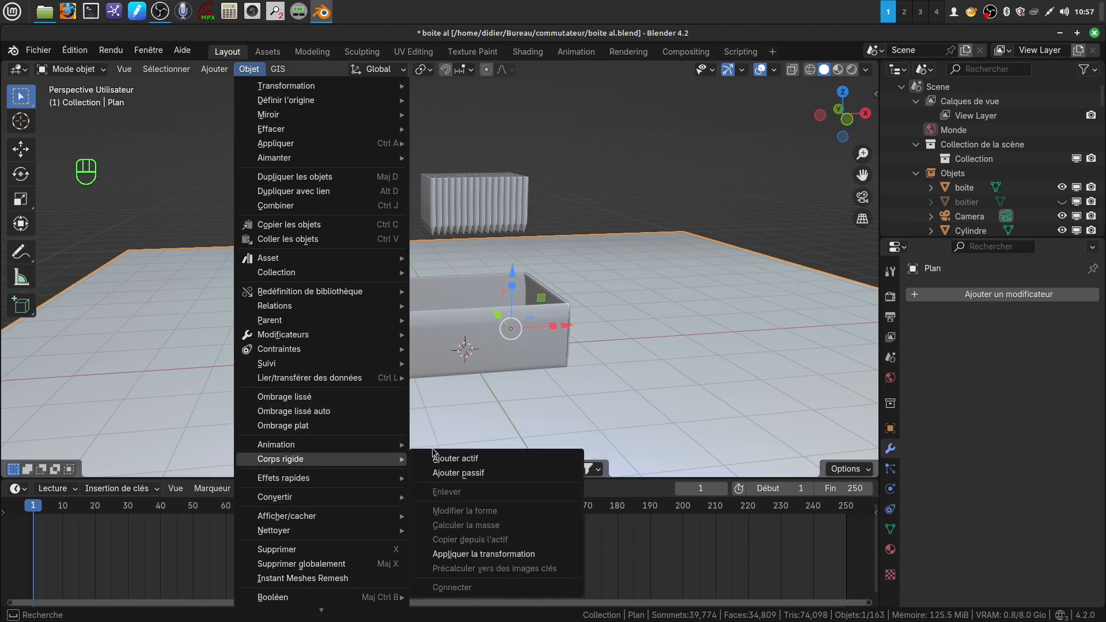
{"action": "left_click", "coordinate": [454, 474]}
Examine the rigid body physics and collision settings of the tray and the ground plane
{"action": "left_click", "coordinate": [432, 332]}
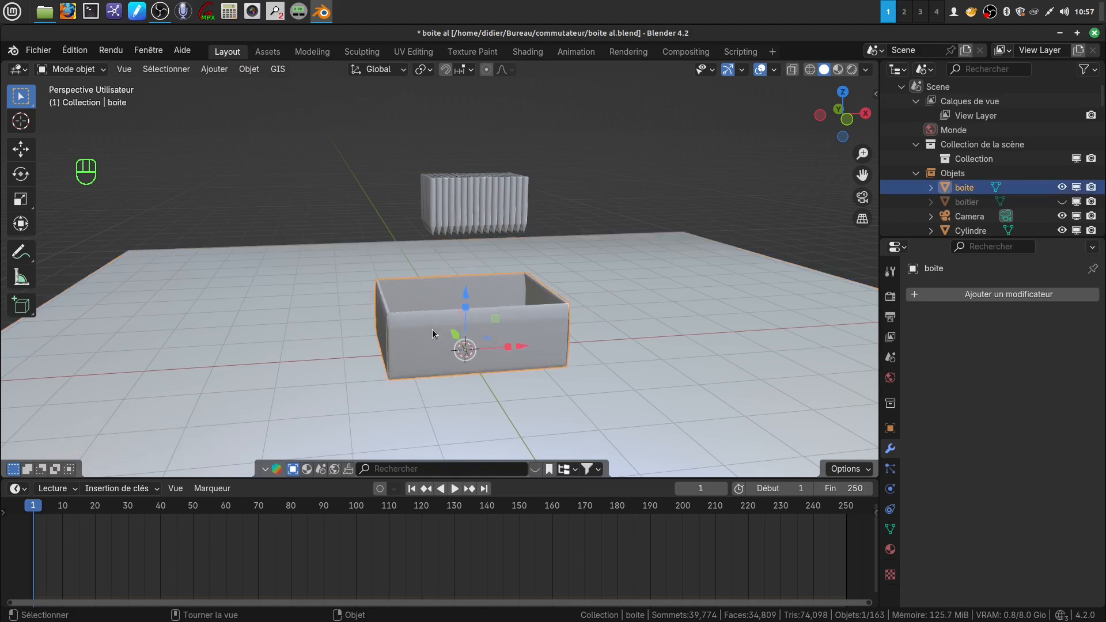
{"action": "left_click", "coordinate": [890, 490]}
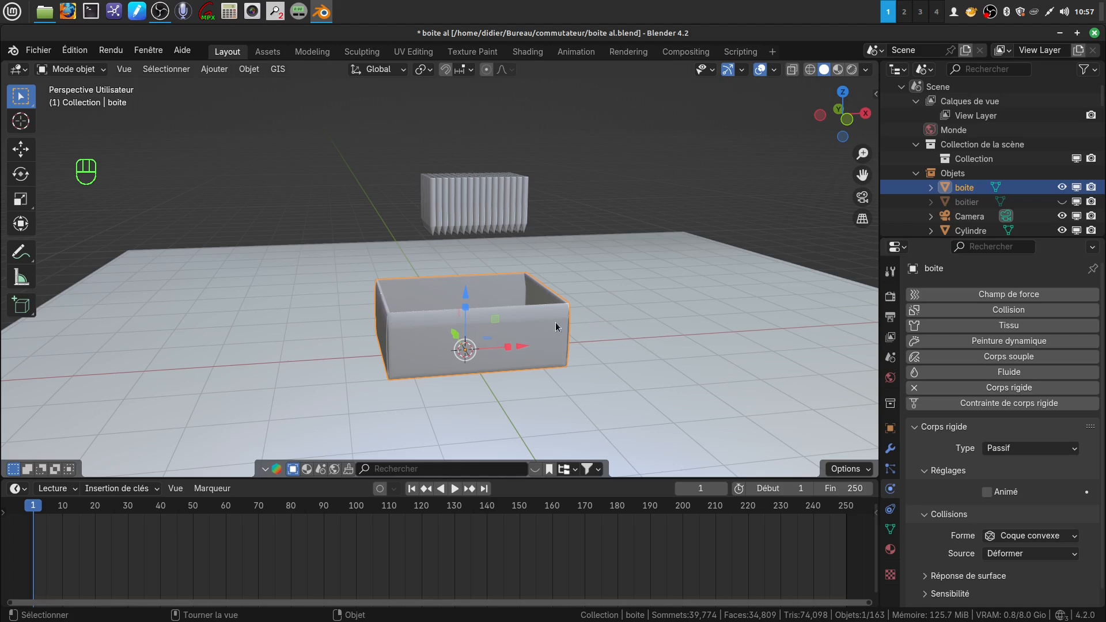
{"action": "left_click", "coordinate": [715, 365]}
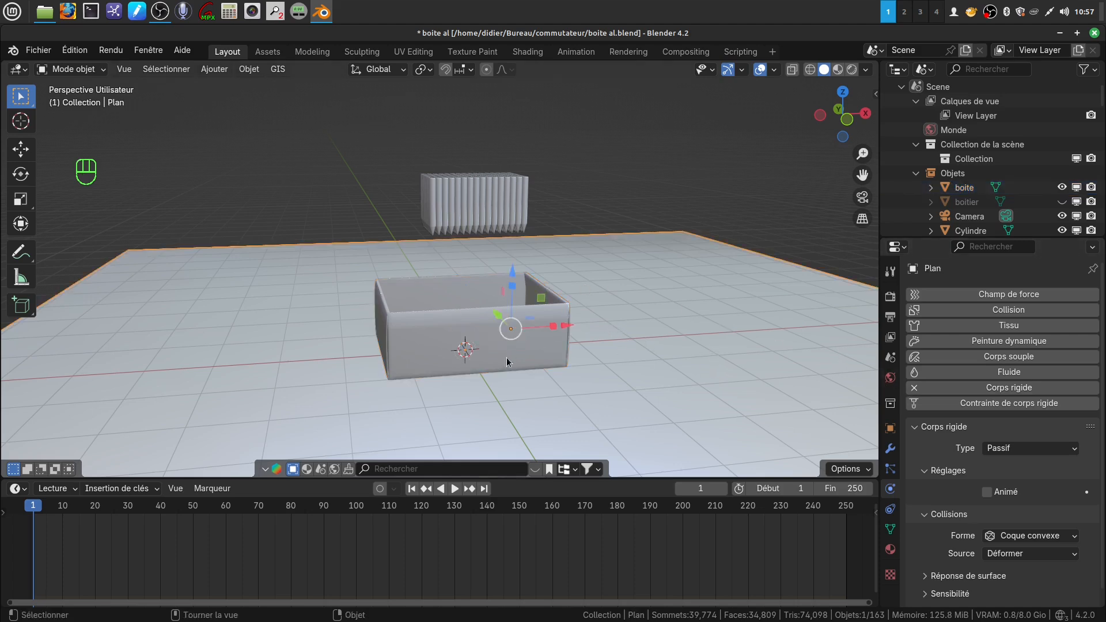
{"action": "left_click", "coordinate": [541, 351]}
{"action": "scroll", "coordinate": [634, 375], "scroll_direction": "down", "scroll_amount": 1}
{"action": "scroll", "coordinate": [1024, 474], "scroll_direction": "down", "scroll_amount": 1}
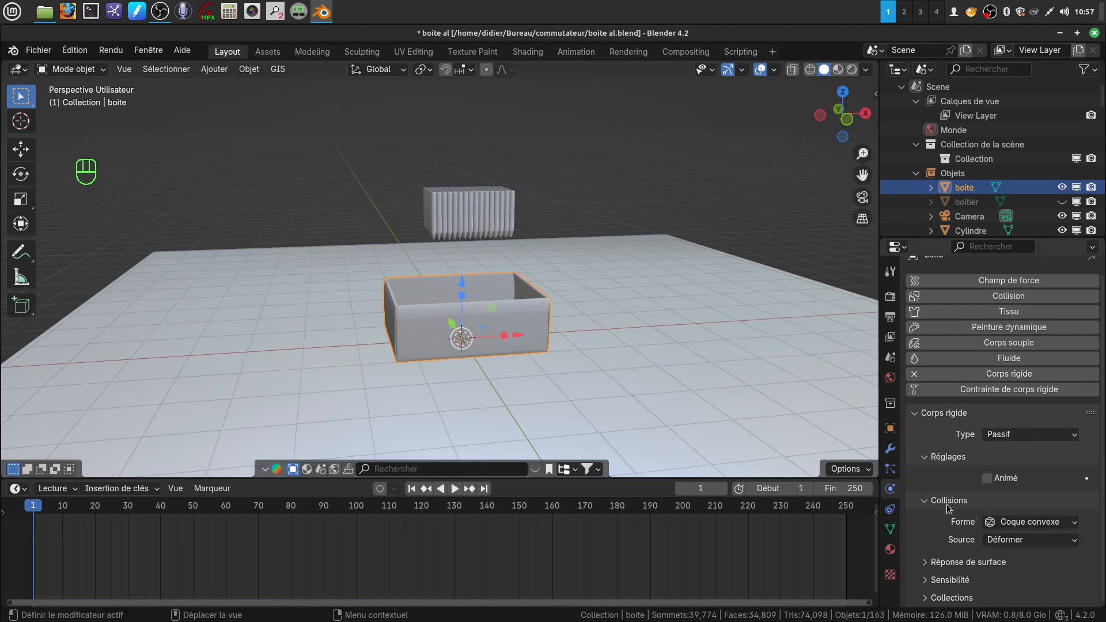
Add an active rigid body to the single rod at the front corner of the rod block
{"action": "left_click", "coordinate": [610, 174]}
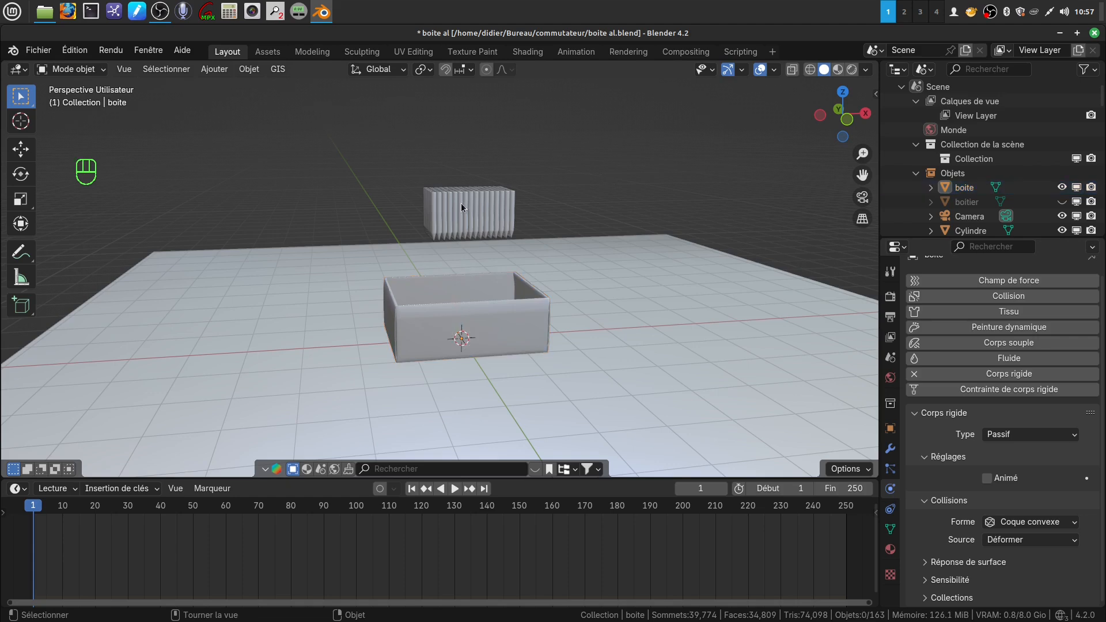
{"action": "scroll", "coordinate": [536, 238], "scroll_direction": "up", "scroll_amount": 2}
{"action": "mouse_move", "coordinate": [536, 238]}
{"action": "middle_mouse_down"}
{"action": "mouse_move", "coordinate": [523, 237]}
{"action": "mouse_move", "coordinate": [538, 233]}
{"action": "middle_mouse_up"}
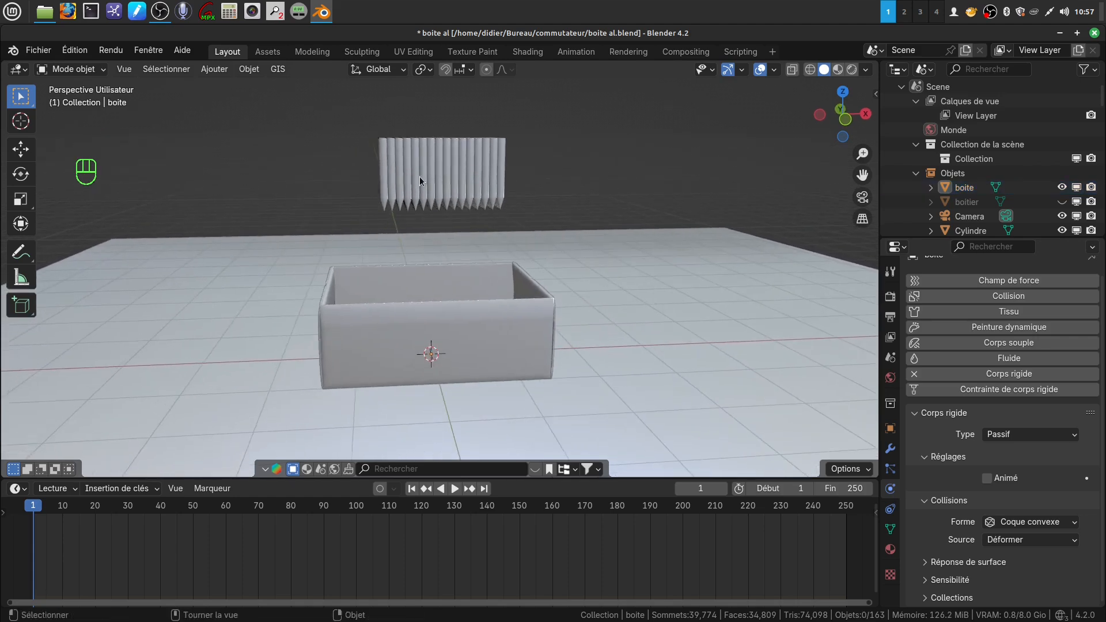
{"action": "left_click", "coordinate": [382, 189]}
{"action": "middle_click_drag", "start_coordinate": [383, 189], "coordinate": [415, 189]}
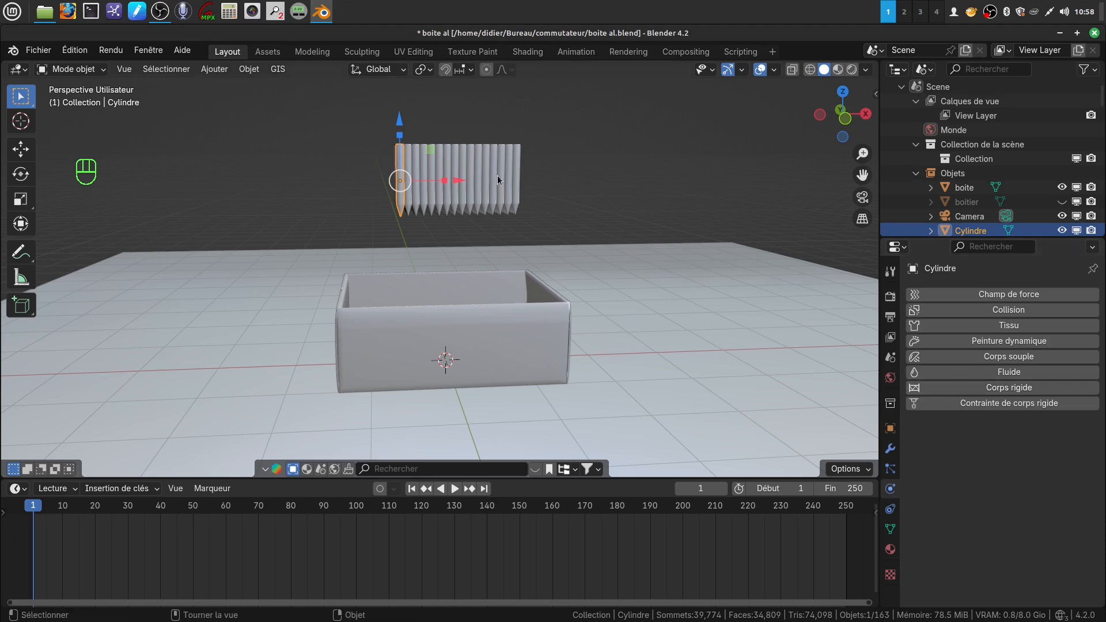
{"action": "left_click", "coordinate": [249, 70]}
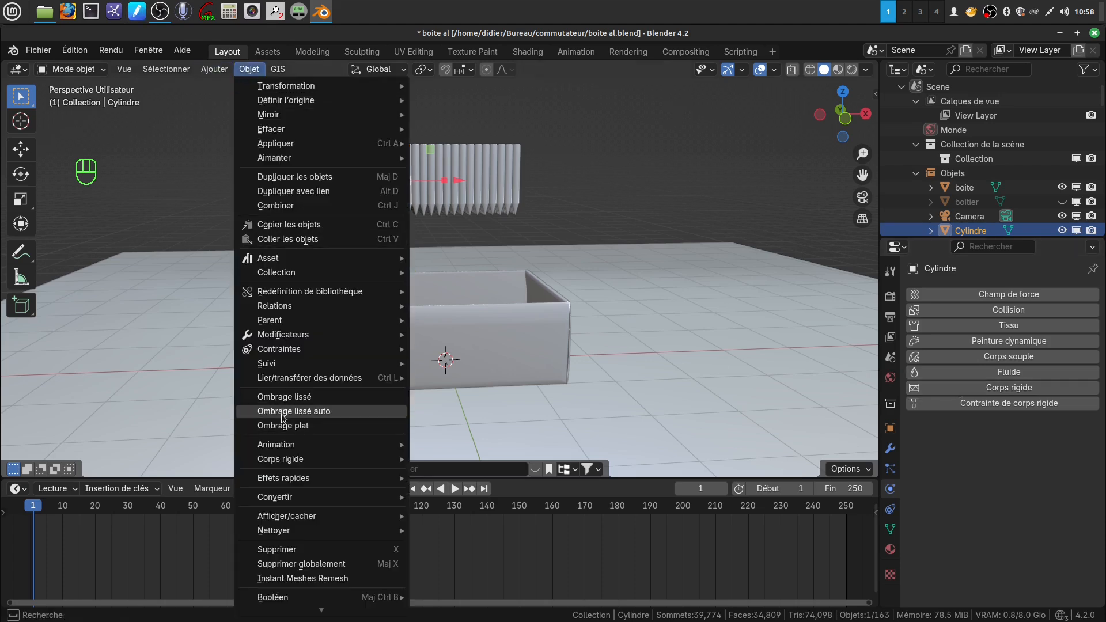
{"action": "mouse_move", "coordinate": [282, 489]}
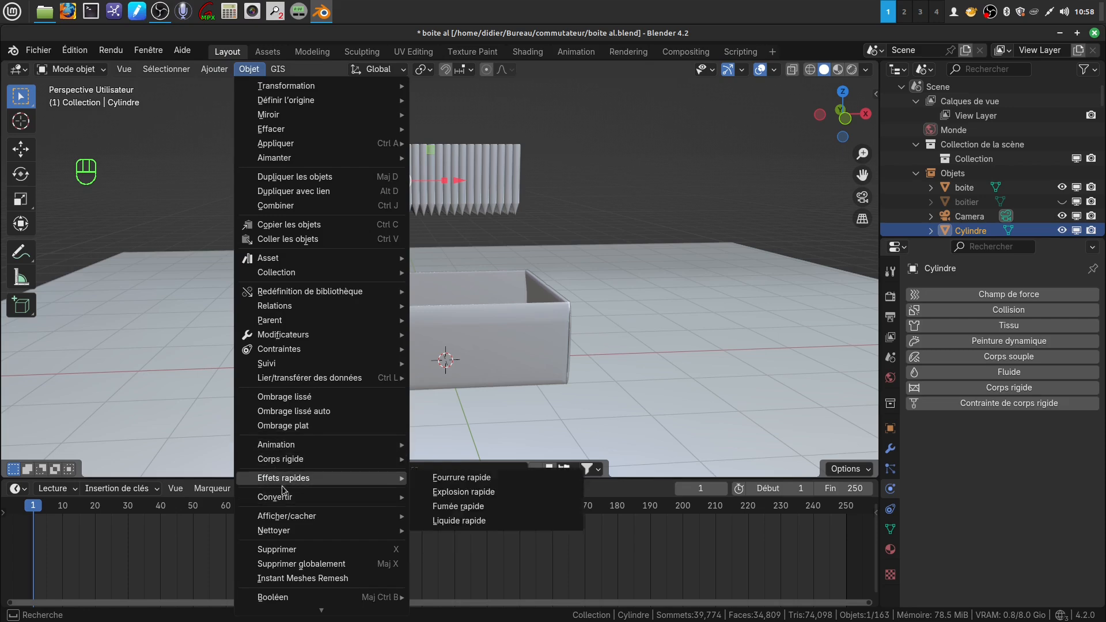
{"action": "mouse_move", "coordinate": [371, 460]}
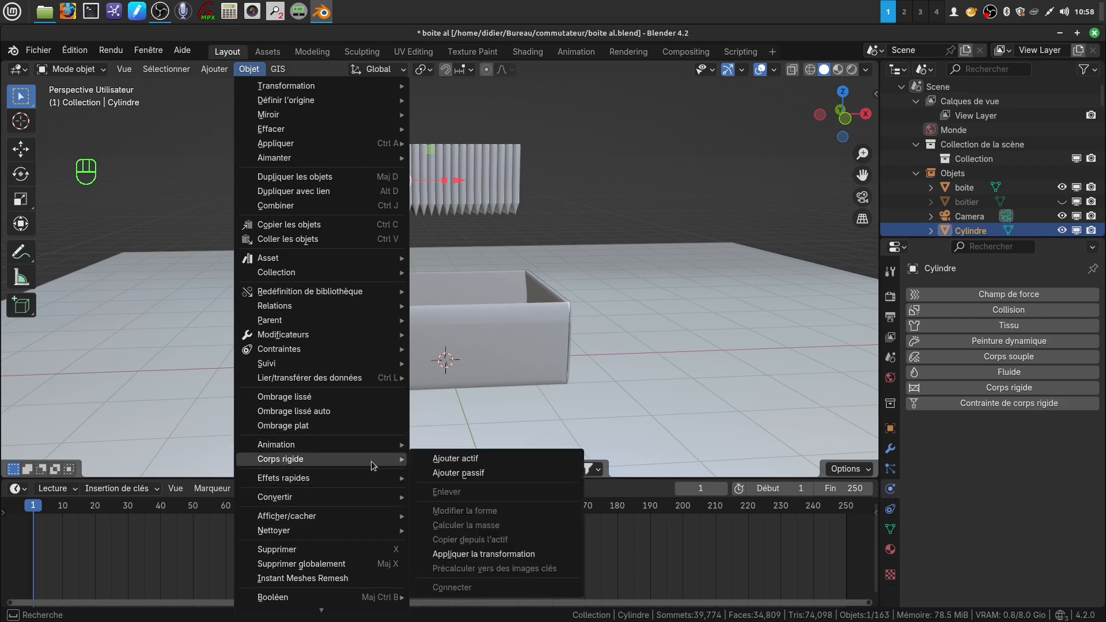
{"action": "left_click", "coordinate": [463, 460]}
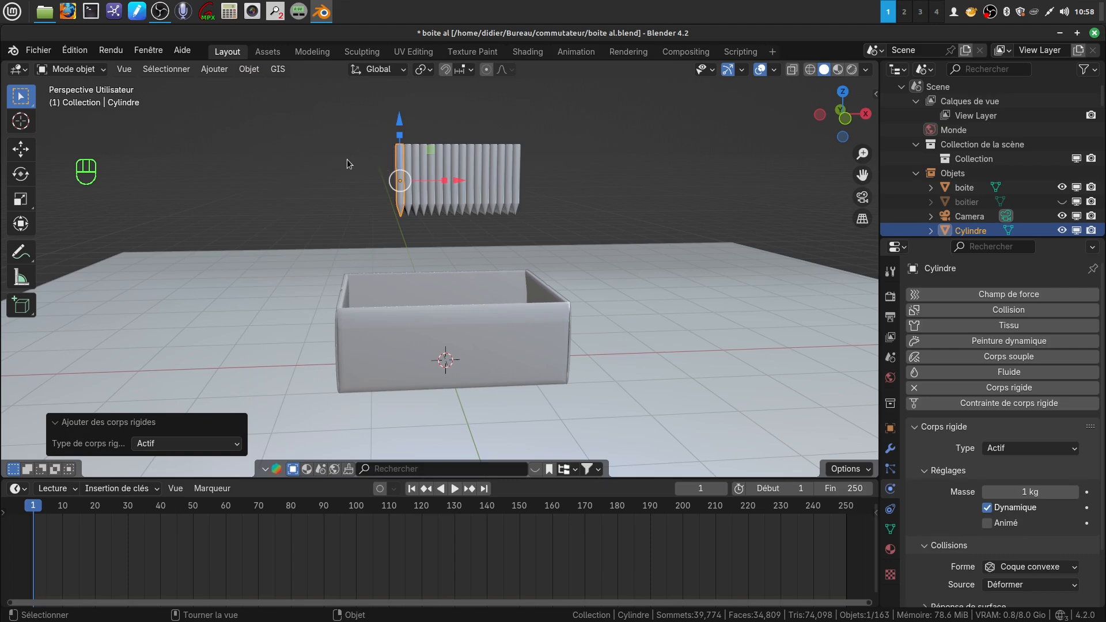
Copy the rigid body settings from the active corner rod to all the other rods and clear the selection
{"action": "key", "text": "shift"}
{"action": "key", "text": "shift"}
{"action": "left_click_drag", "start_coordinate": [284, 115], "coordinate": [565, 225], "text": "shift"}
{"action": "scroll", "coordinate": [476, 227], "scroll_direction": "up", "scroll_amount": 2}
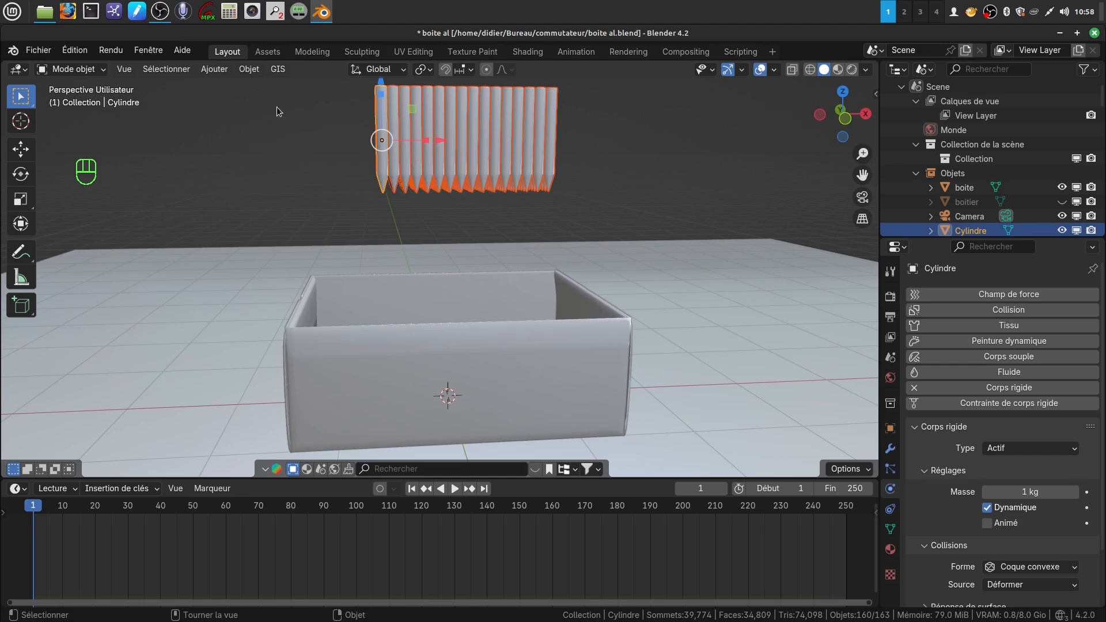
{"action": "left_click", "coordinate": [242, 69]}
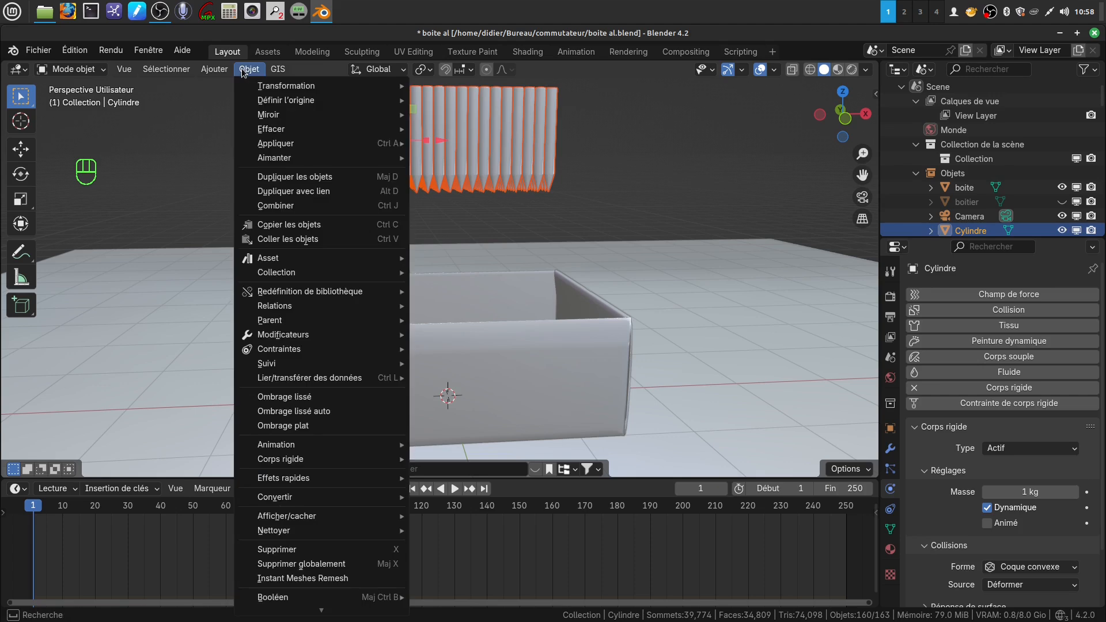
{"action": "mouse_move", "coordinate": [293, 459]}
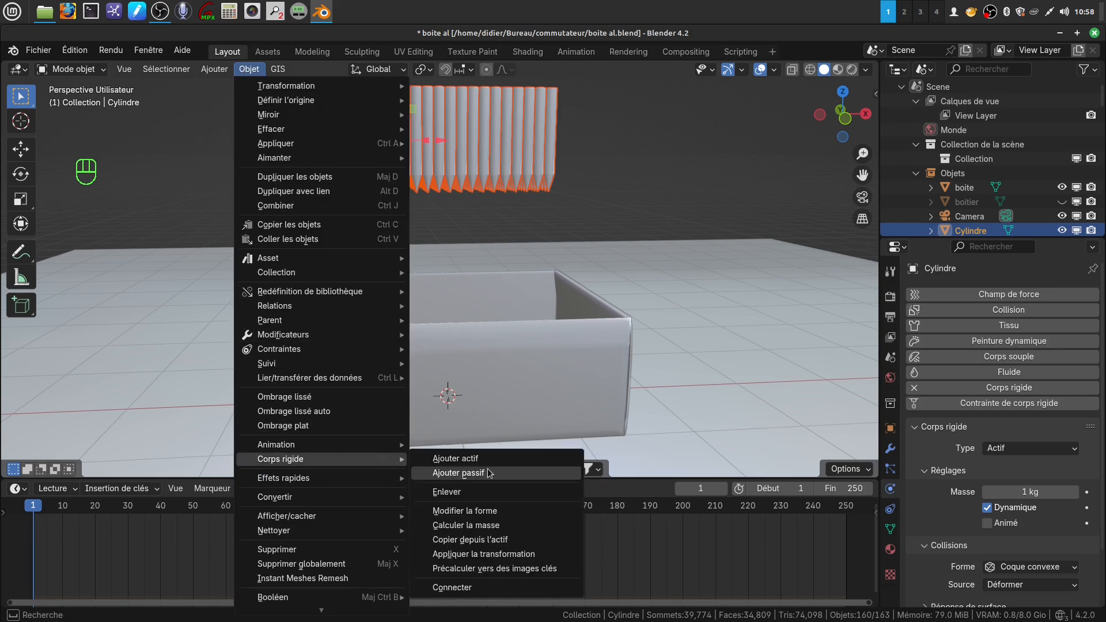
{"action": "left_click", "coordinate": [508, 539]}
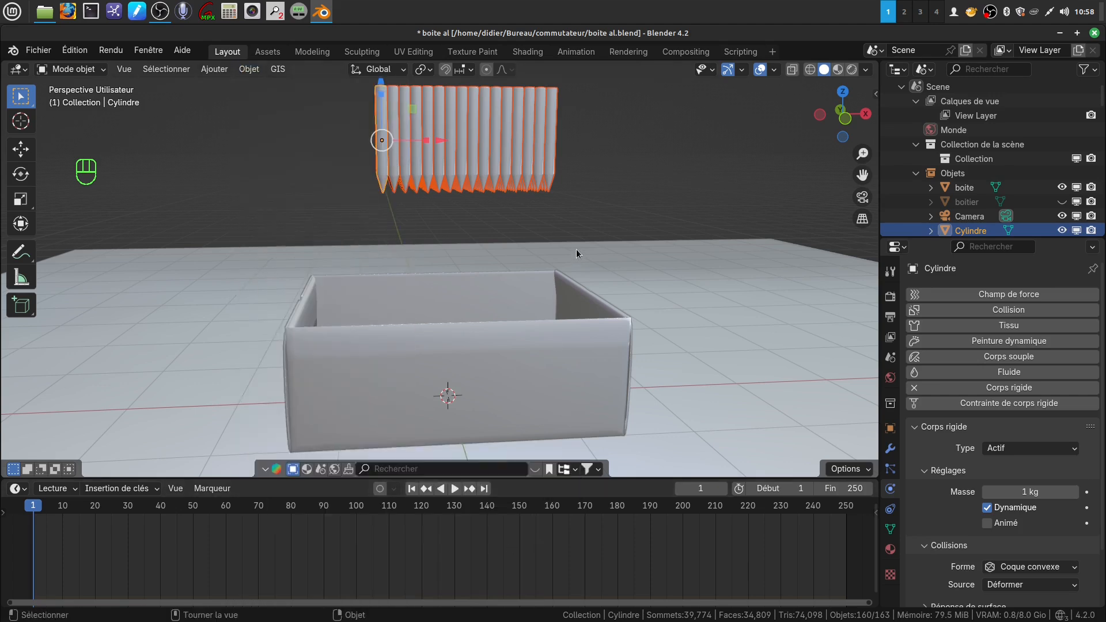
{"action": "scroll", "coordinate": [577, 248], "scroll_direction": "down", "scroll_amount": 6}
{"action": "left_click", "coordinate": [560, 215]}
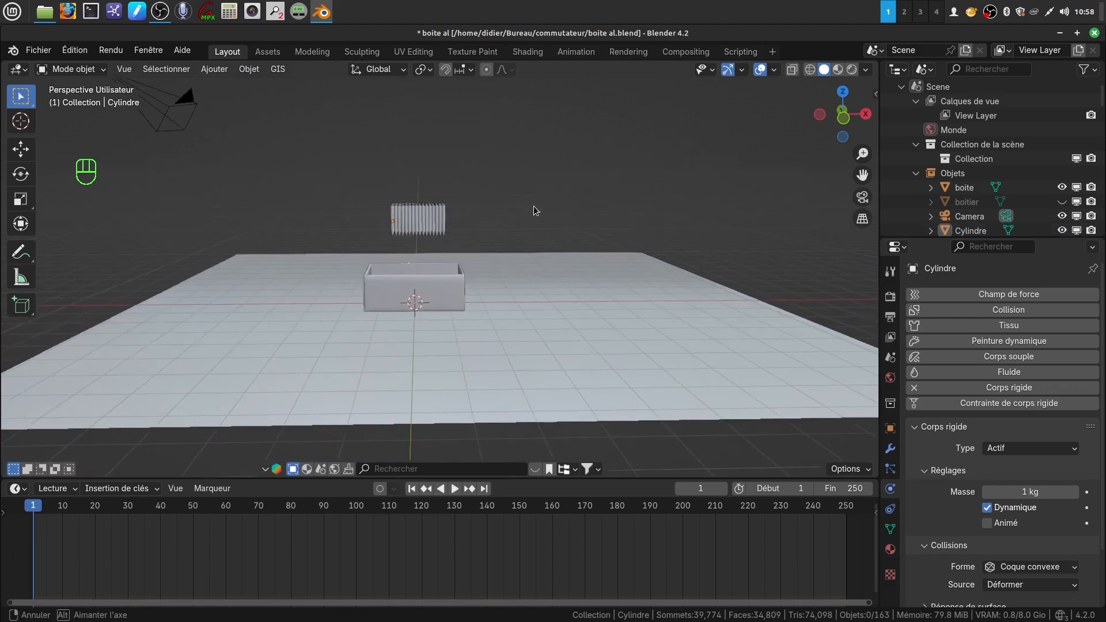
Play the simulation to watch the rods fall onto the tray, stop it, and rewind to frame 2
{"action": "middle_click_drag", "start_coordinate": [527, 206], "coordinate": [555, 205], "text": "shift"}
{"action": "scroll", "coordinate": [542, 240], "scroll_direction": "up", "scroll_amount": 4}
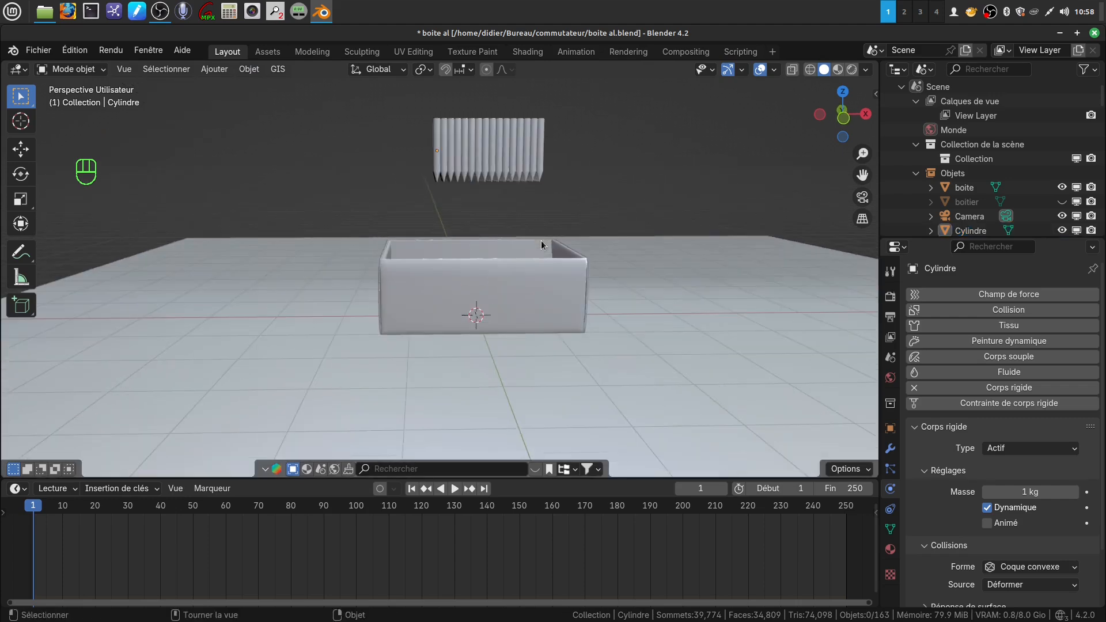
{"action": "scroll", "coordinate": [460, 195], "scroll_direction": "down", "scroll_amount": 3}
{"action": "middle_click_drag", "start_coordinate": [460, 195], "coordinate": [461, 183], "text": "shift"}
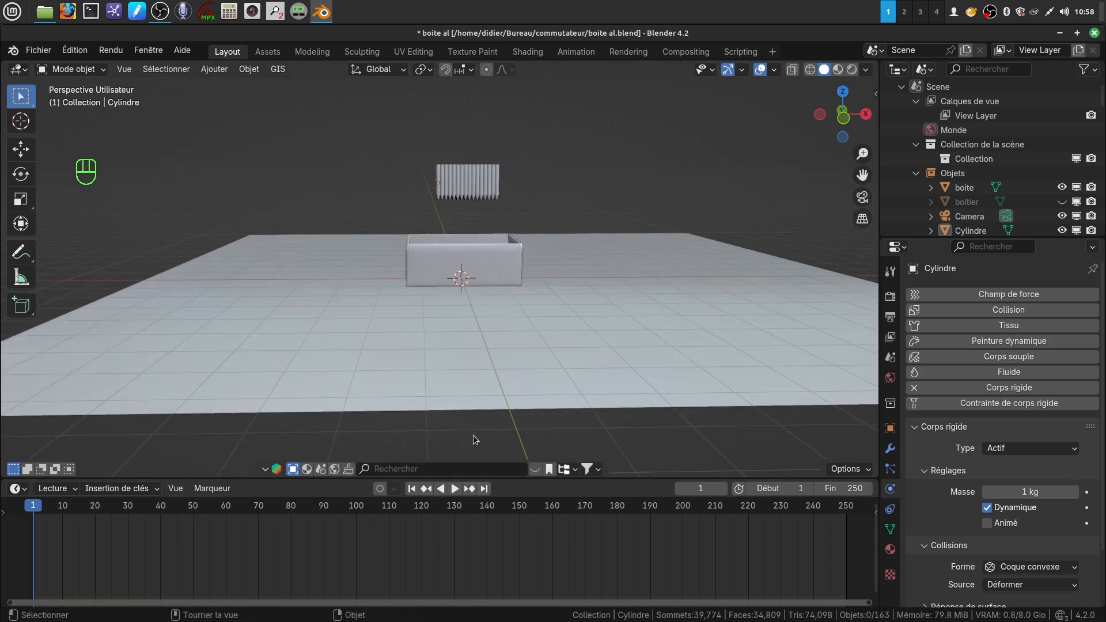
{"action": "left_click", "coordinate": [455, 489]}
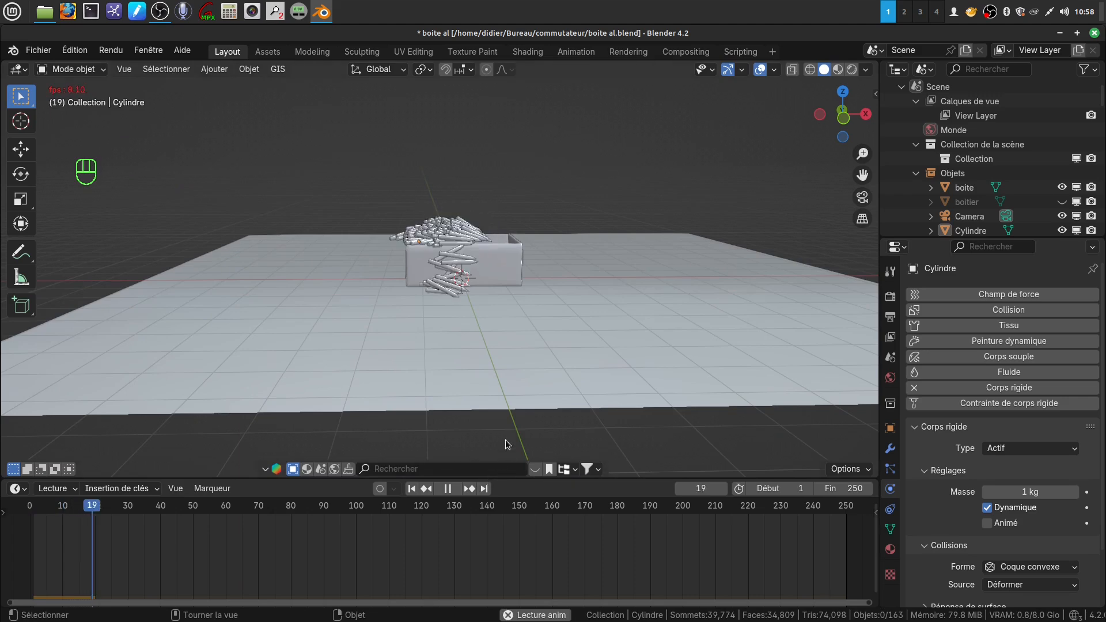
{"action": "scroll", "coordinate": [506, 440], "scroll_direction": "up", "scroll_amount": 2}
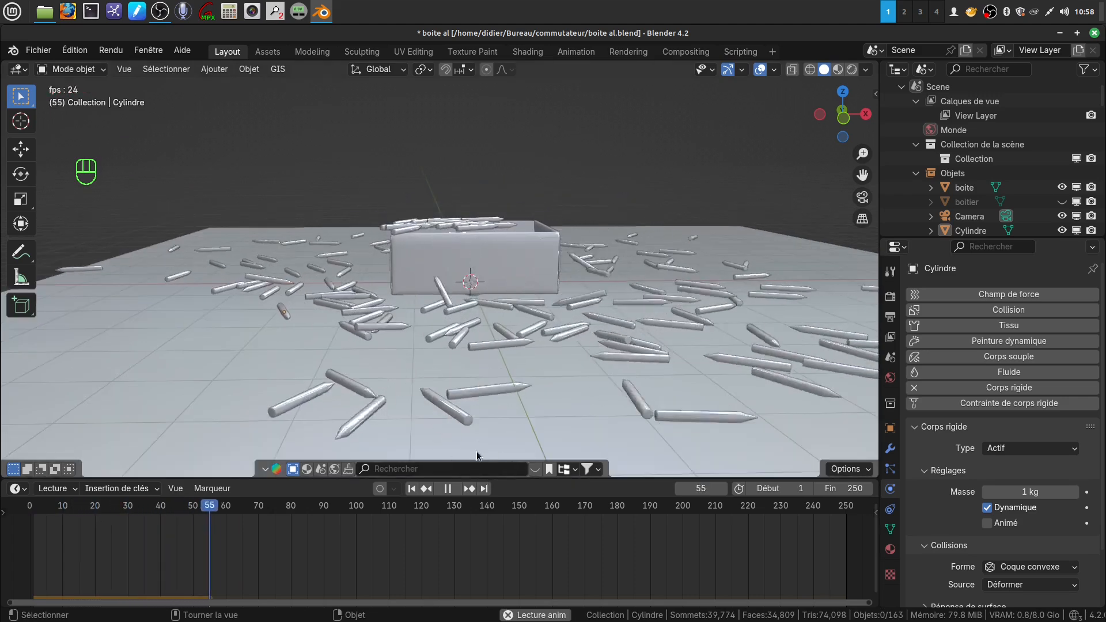
{"action": "key", "text": "space"}
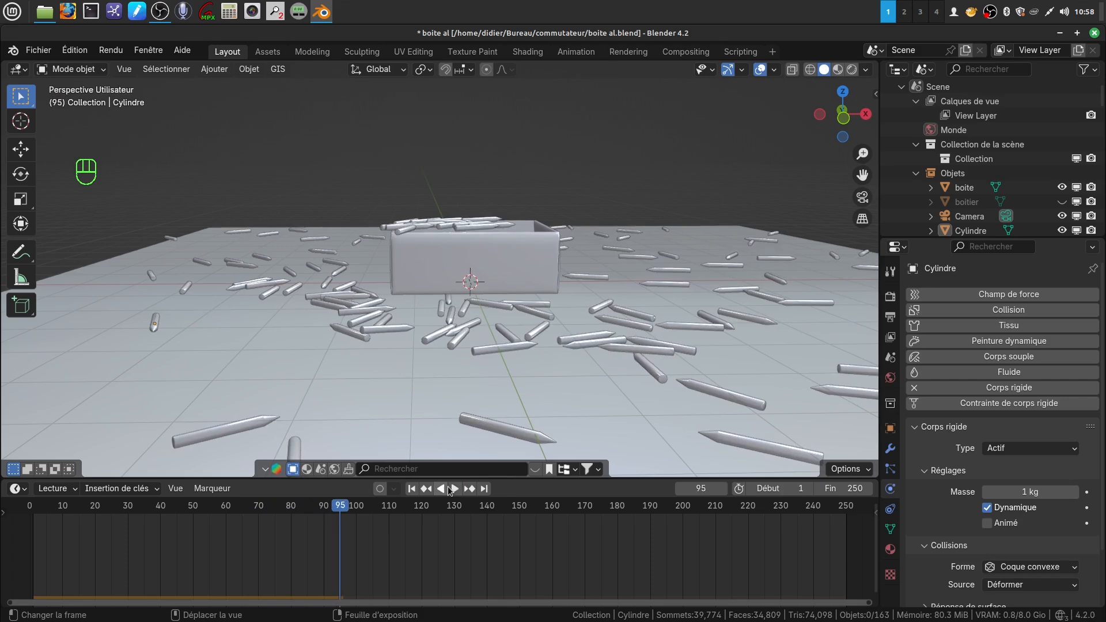
{"action": "left_click_drag", "start_coordinate": [346, 505], "coordinate": [36, 524]}
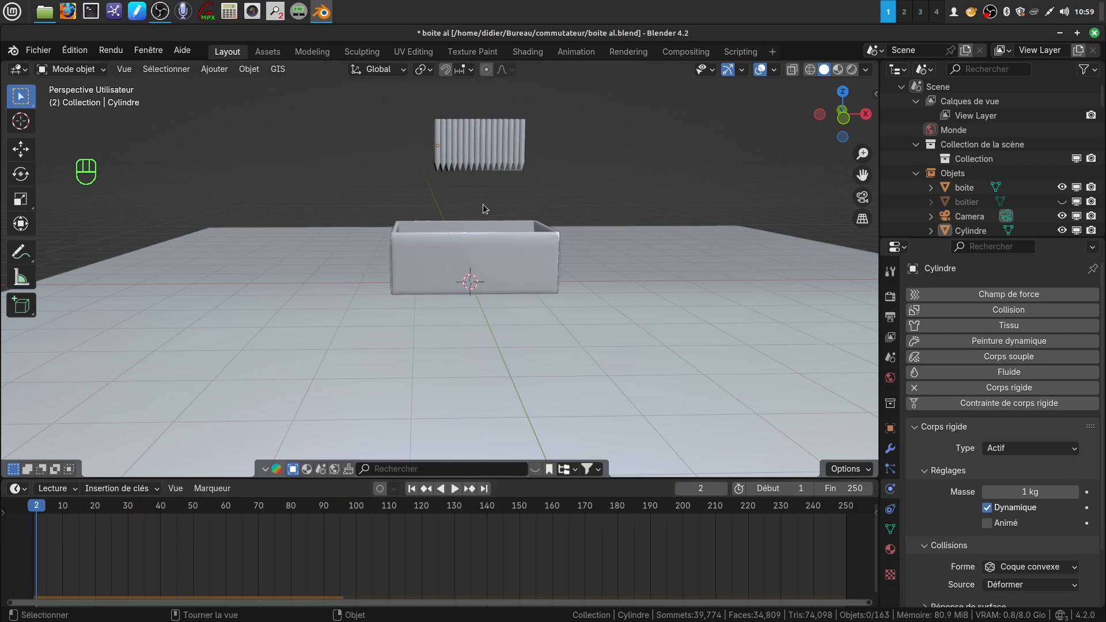
Set the matchbox tray's rigid body collision shape to Mesh (Maillage) and deselect the tray
{"action": "left_click", "coordinate": [534, 255]}
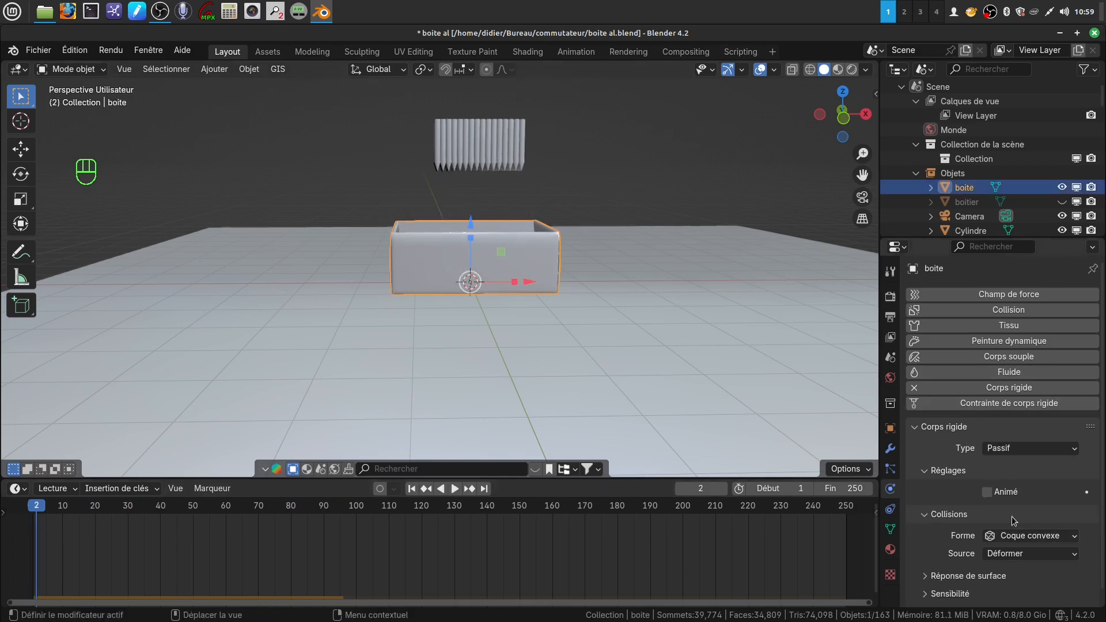
{"action": "scroll", "coordinate": [1026, 538], "scroll_direction": "down", "scroll_amount": 1}
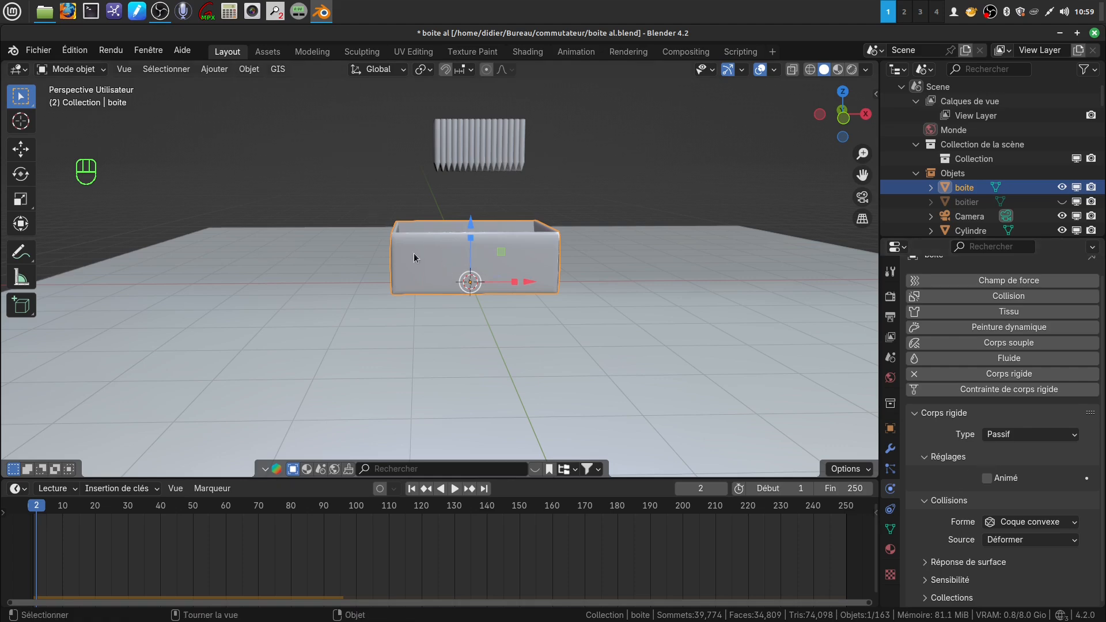
{"action": "left_click", "coordinate": [1075, 525]}
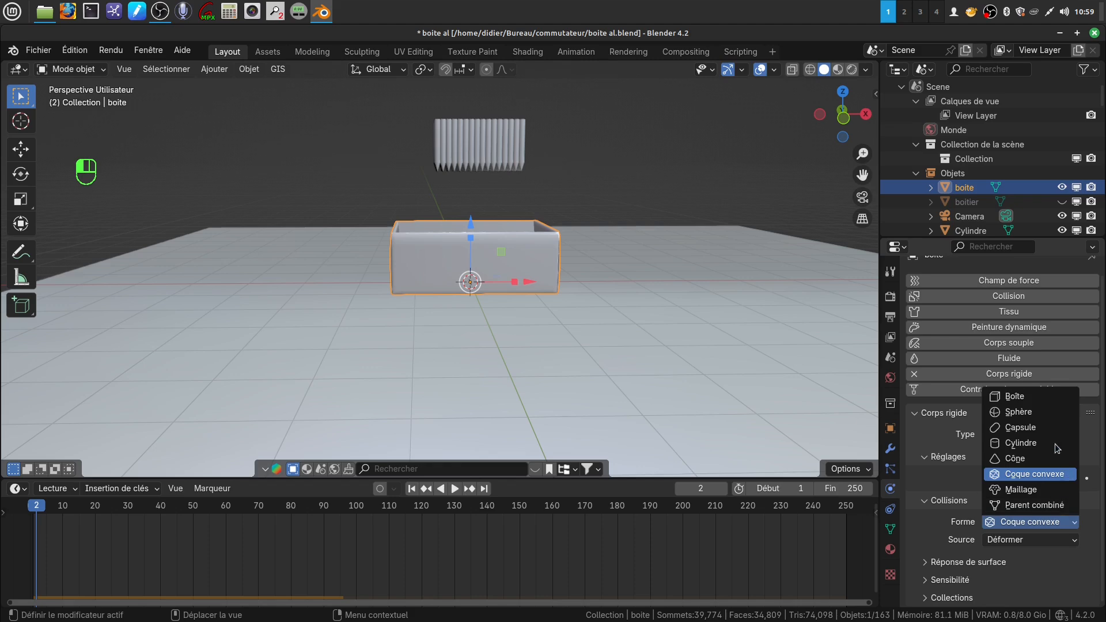
{"action": "left_click", "coordinate": [1044, 491]}
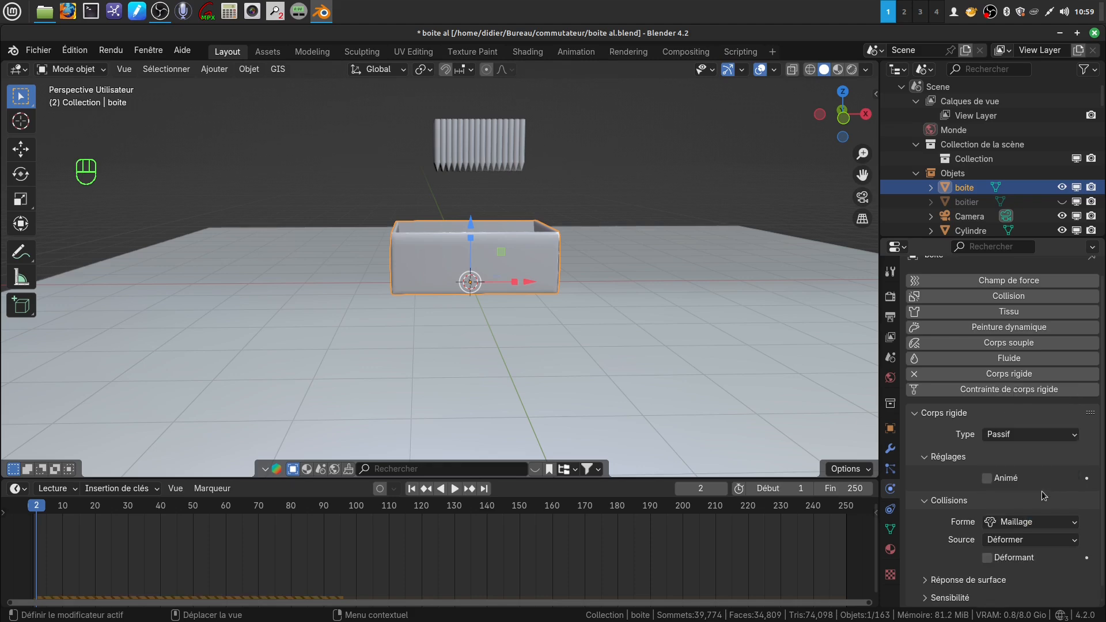
{"action": "left_click", "coordinate": [590, 199]}
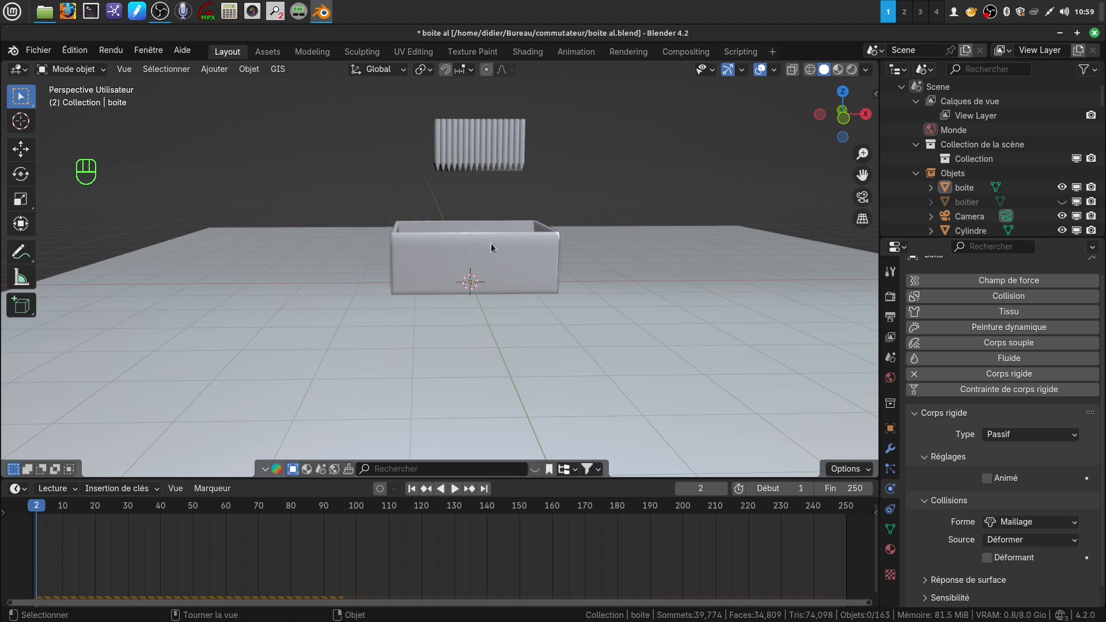
Replay the simulation while viewing the tray's interior from above, stop it, and return to frame 1
{"action": "left_click", "coordinate": [456, 488]}
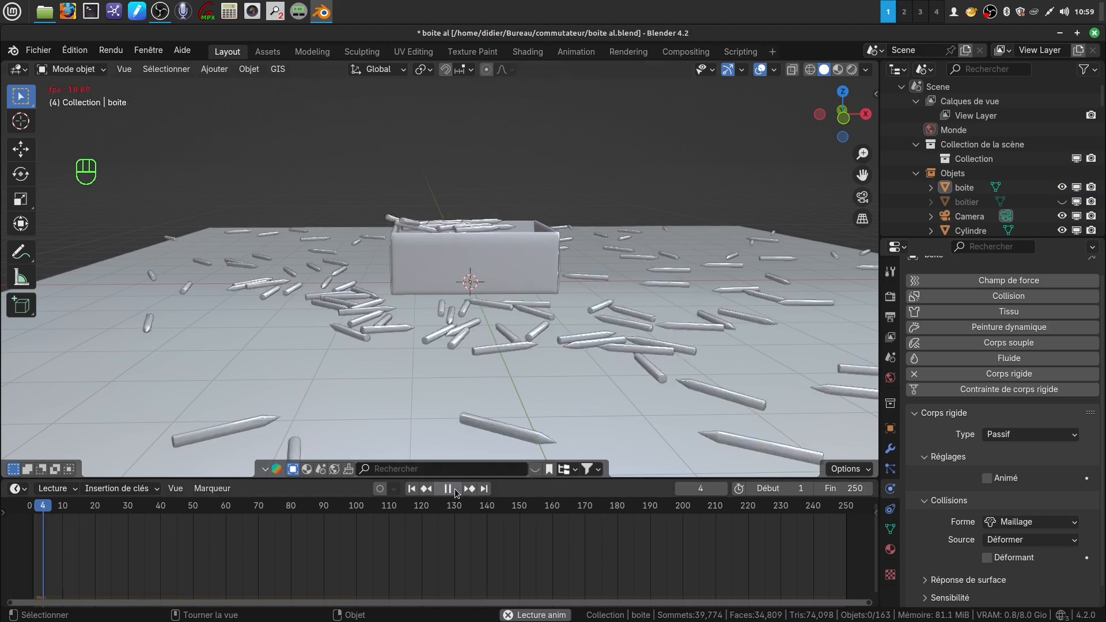
{"action": "mouse_move", "coordinate": [522, 311]}
{"action": "middle_mouse_down"}
{"action": "mouse_move", "coordinate": [529, 344]}
{"action": "mouse_move", "coordinate": [563, 338]}
{"action": "mouse_move", "coordinate": [536, 404]}
{"action": "middle_mouse_up"}
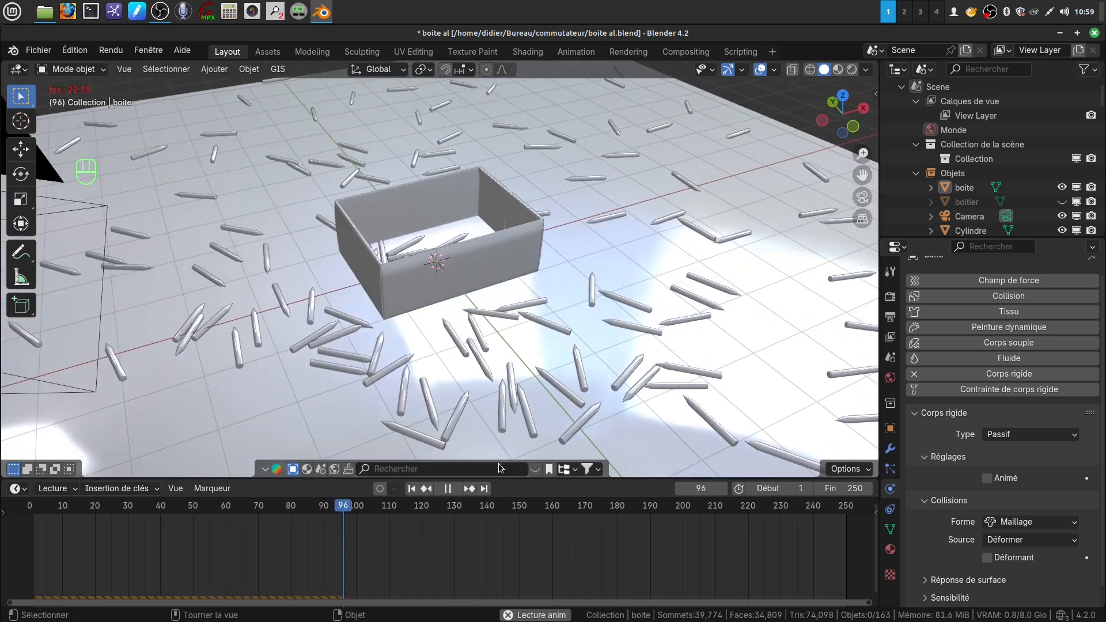
{"action": "key", "text": "space"}
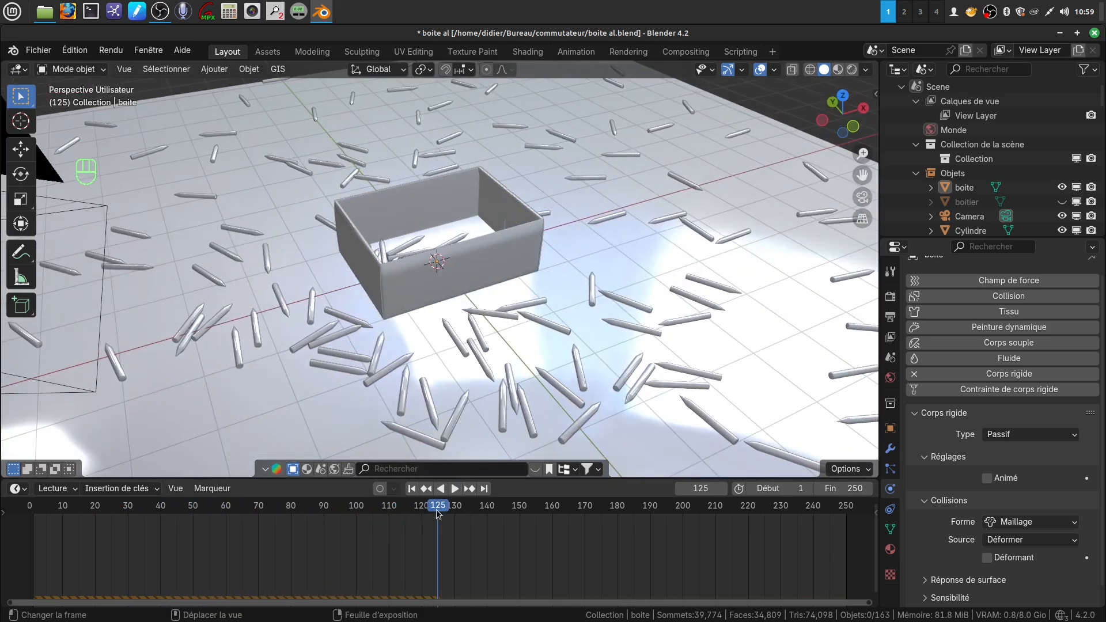
{"action": "mouse_move", "coordinate": [438, 513]}
{"action": "left_mouse_down"}
{"action": "mouse_move", "coordinate": [248, 512]}
{"action": "mouse_move", "coordinate": [270, 509]}
{"action": "mouse_move", "coordinate": [34, 487]}
{"action": "left_mouse_up"}
Select all the rods and set each one's origin to its centre of mass (surface)
{"action": "middle_click_drag", "start_coordinate": [395, 296], "coordinate": [363, 302]}
{"action": "scroll", "coordinate": [382, 269], "scroll_direction": "up", "scroll_amount": 1}
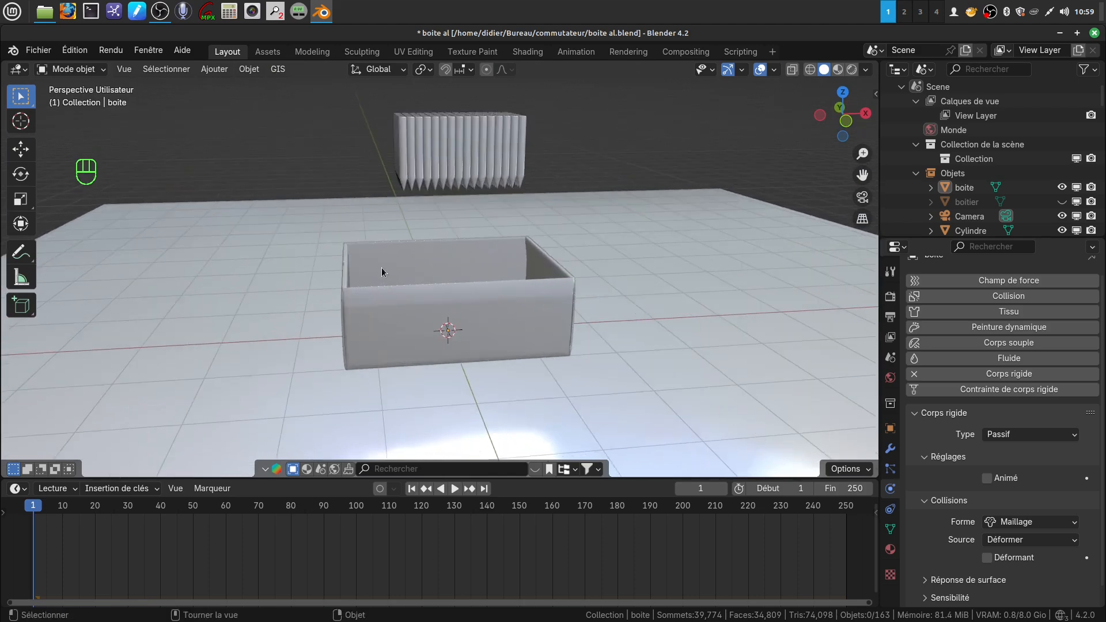
{"action": "mouse_move", "coordinate": [410, 227]}
{"action": "middle_mouse_down", "text": "shift"}
{"action": "mouse_move", "coordinate": [352, 265]}
{"action": "mouse_move", "coordinate": [362, 190]}
{"action": "mouse_move", "coordinate": [337, 212]}
{"action": "middle_mouse_up", "text": "shift"}
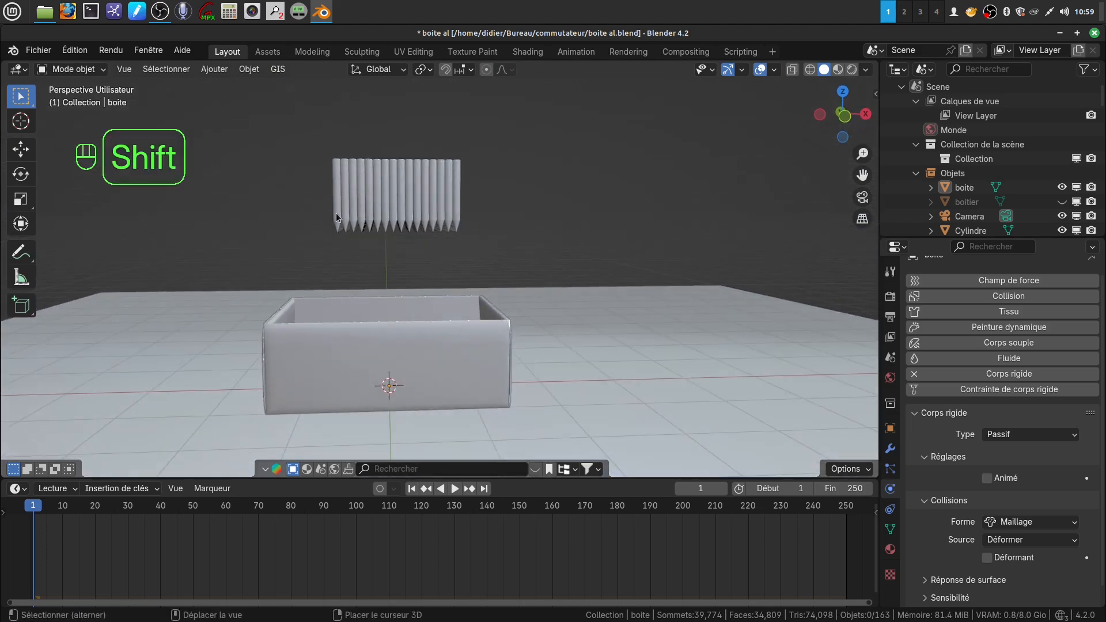
{"action": "left_click", "coordinate": [336, 213]}
{"action": "mouse_move", "coordinate": [387, 238]}
{"action": "middle_mouse_down"}
{"action": "mouse_move", "coordinate": [445, 242]}
{"action": "mouse_move", "coordinate": [389, 245]}
{"action": "middle_mouse_up"}
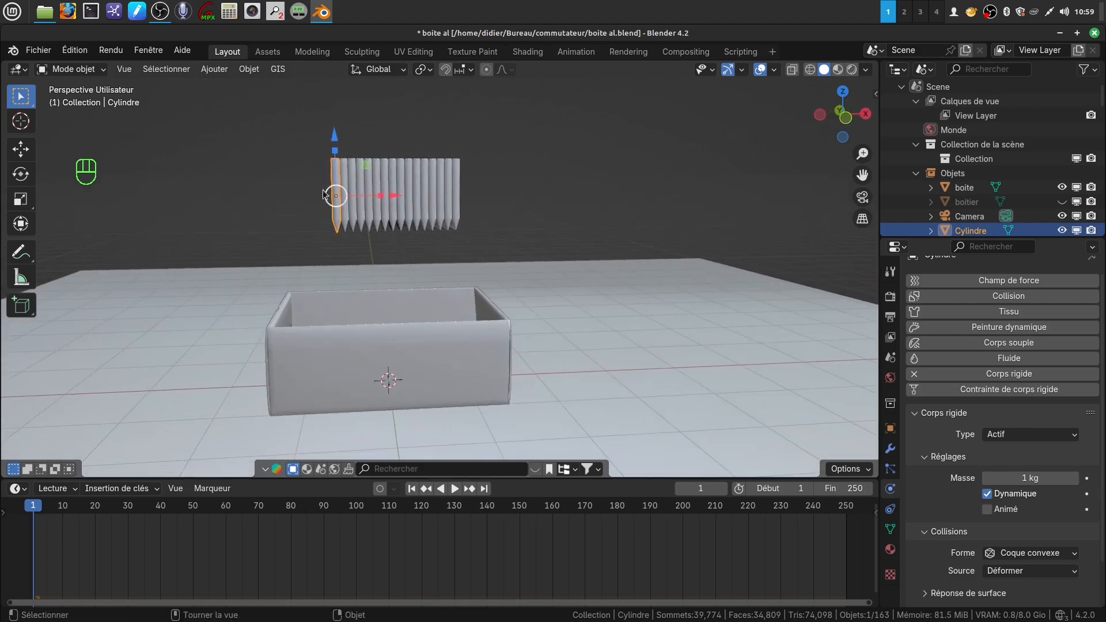
{"action": "left_click_drag", "start_coordinate": [266, 138], "coordinate": [491, 238]}
{"action": "mouse_move", "coordinate": [430, 206]}
{"action": "middle_mouse_down"}
{"action": "mouse_move", "coordinate": [447, 212]}
{"action": "mouse_move", "coordinate": [410, 182]}
{"action": "middle_mouse_up"}
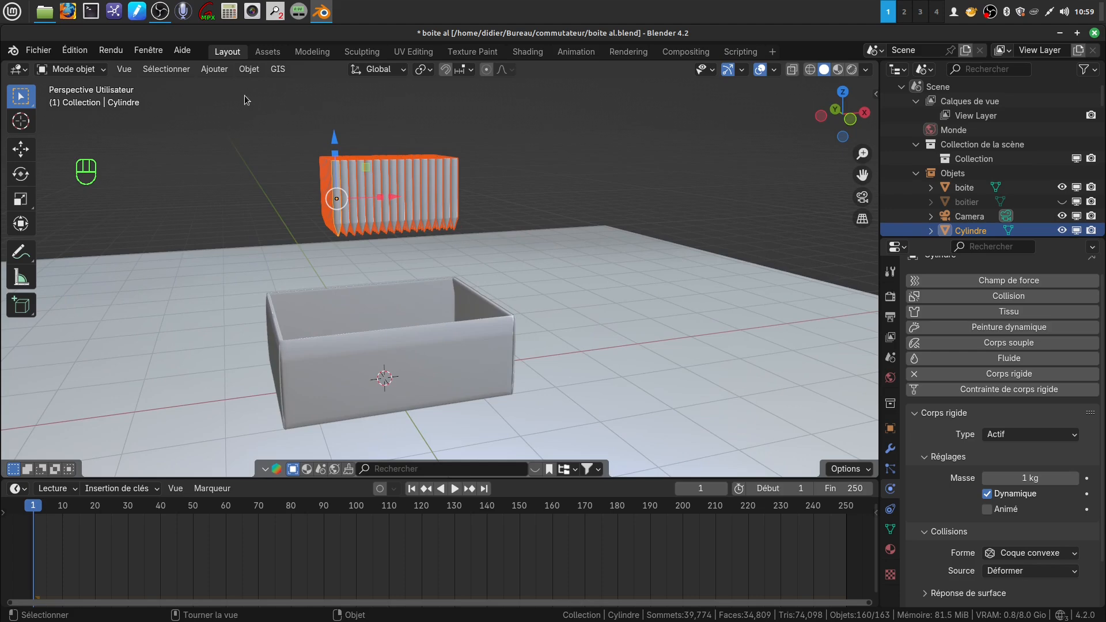
{"action": "left_click", "coordinate": [247, 70]}
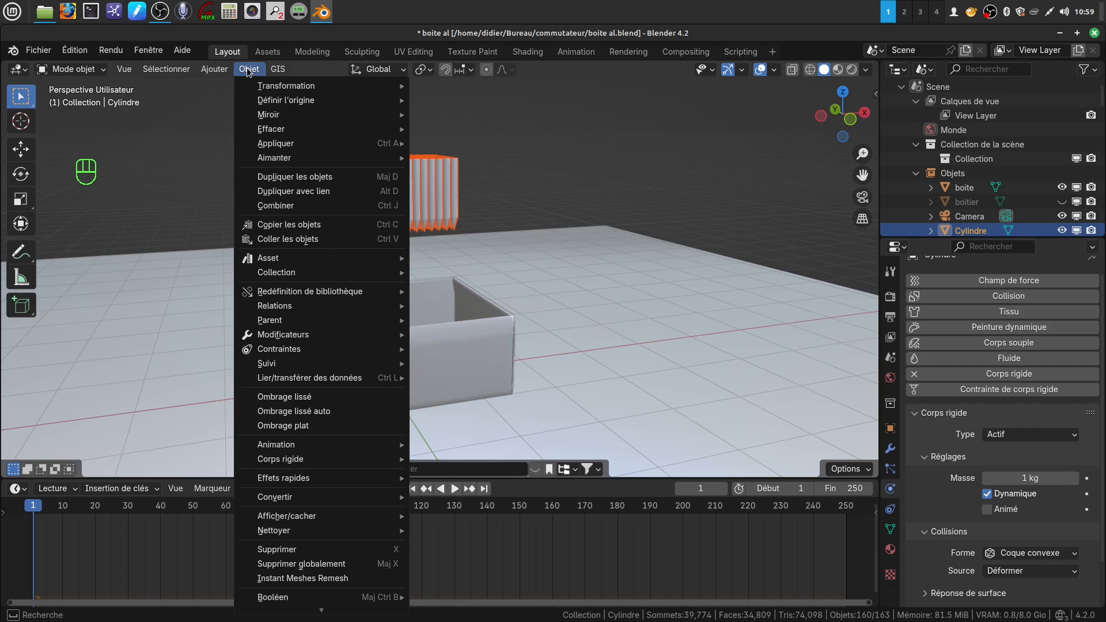
{"action": "mouse_move", "coordinate": [262, 101]}
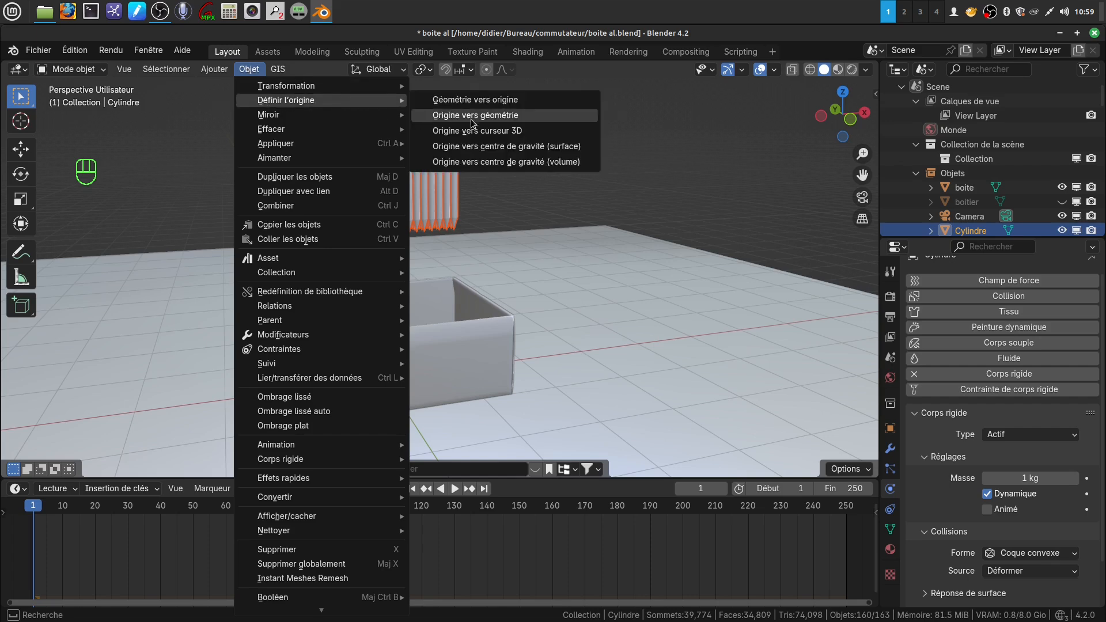
{"action": "left_click", "coordinate": [509, 147]}
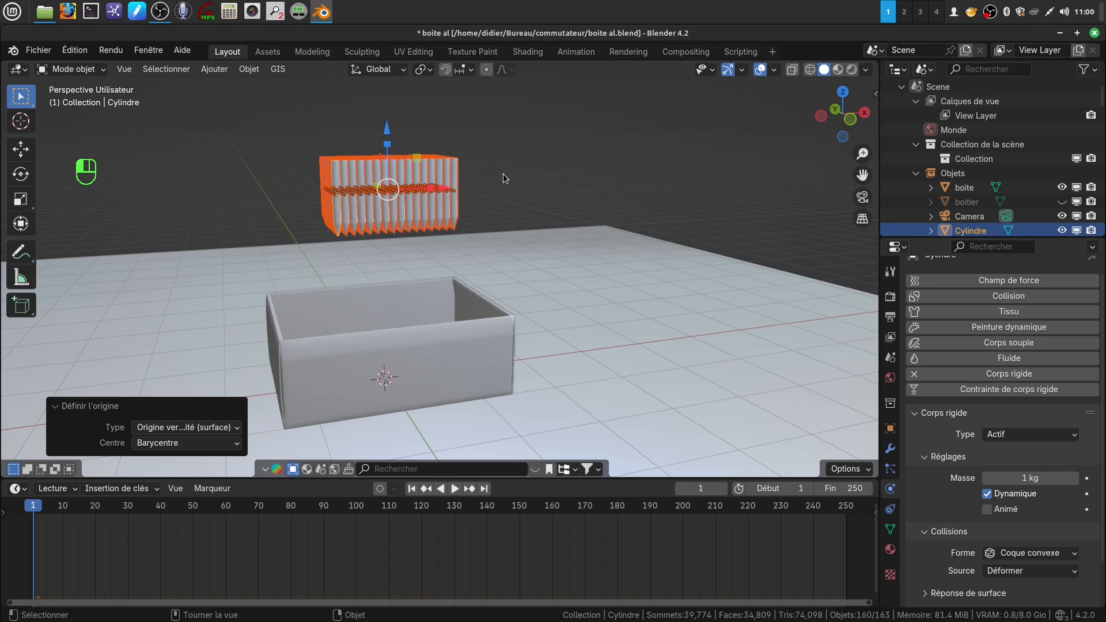
Check the origin placement by selecting individual rods at the block's corner and along its front row
{"action": "left_click", "coordinate": [460, 183]}
{"action": "left_click", "coordinate": [455, 185]}
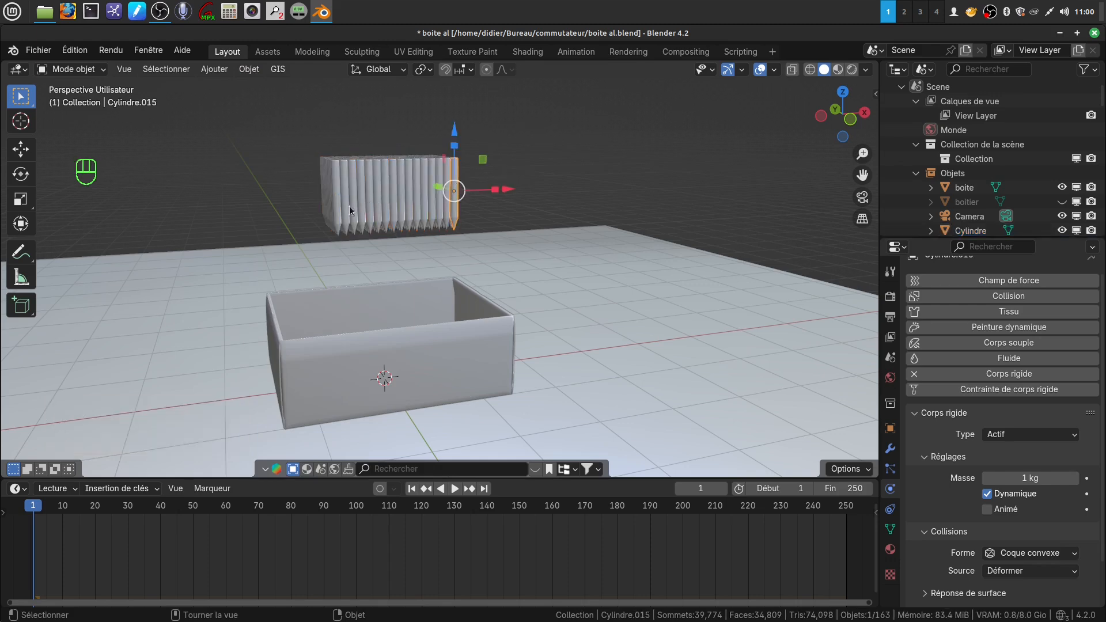
{"action": "left_click", "coordinate": [369, 207]}
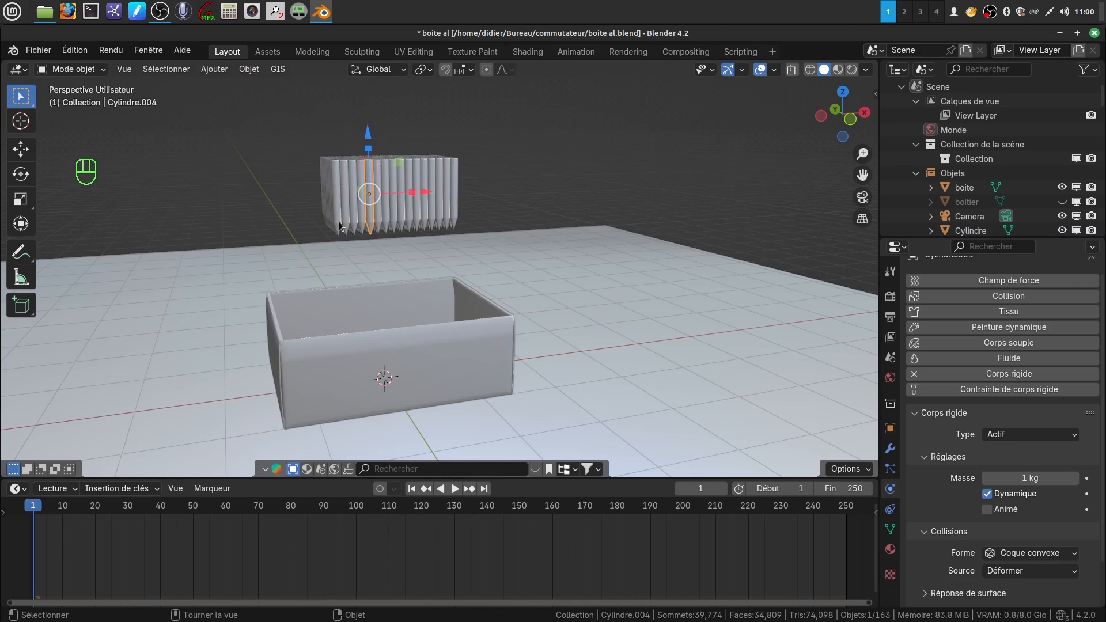
Deselect the rod, run the simulation while viewing the tray from above, stop it, and return to frame 1
{"action": "middle_click_drag", "start_coordinate": [549, 193], "coordinate": [534, 189]}
{"action": "left_click", "coordinate": [533, 188]}
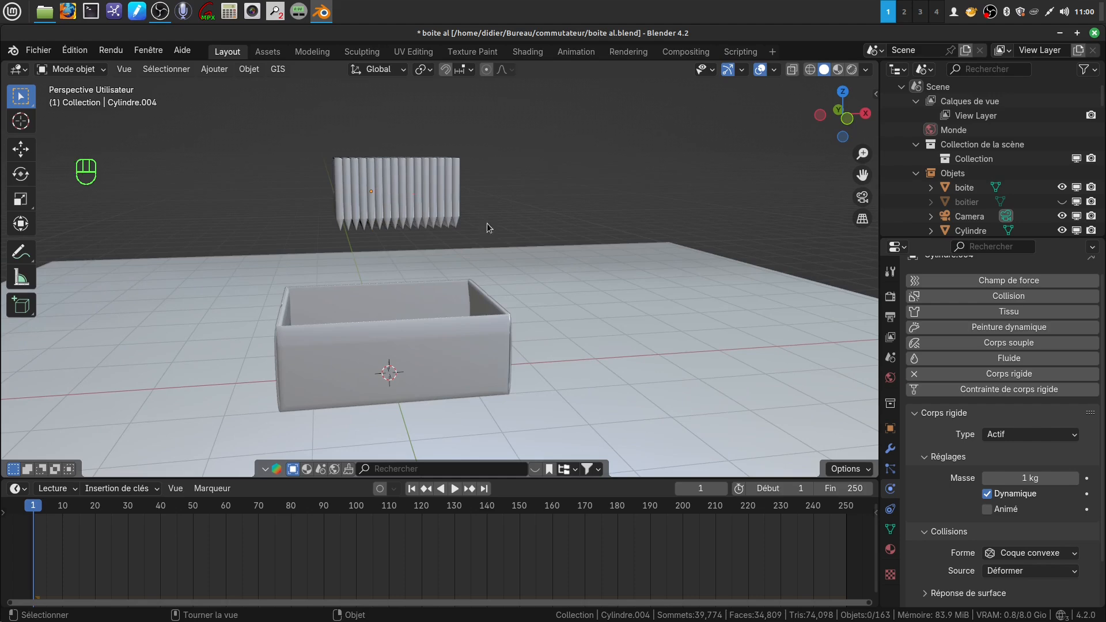
{"action": "middle_click_drag", "start_coordinate": [487, 225], "coordinate": [448, 226]}
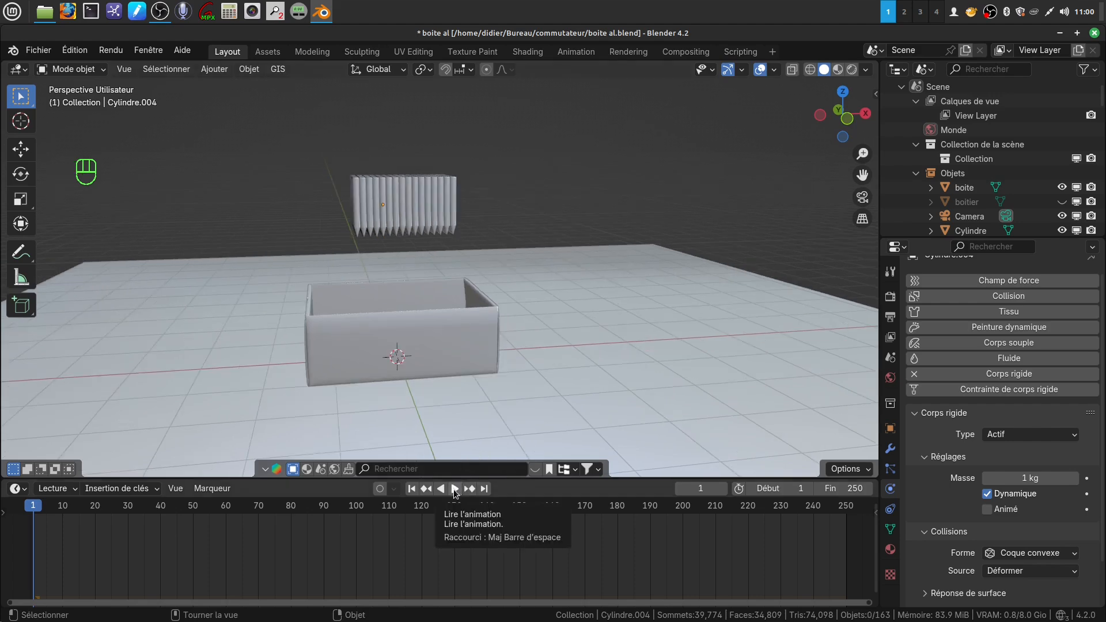
{"action": "left_click", "coordinate": [454, 489]}
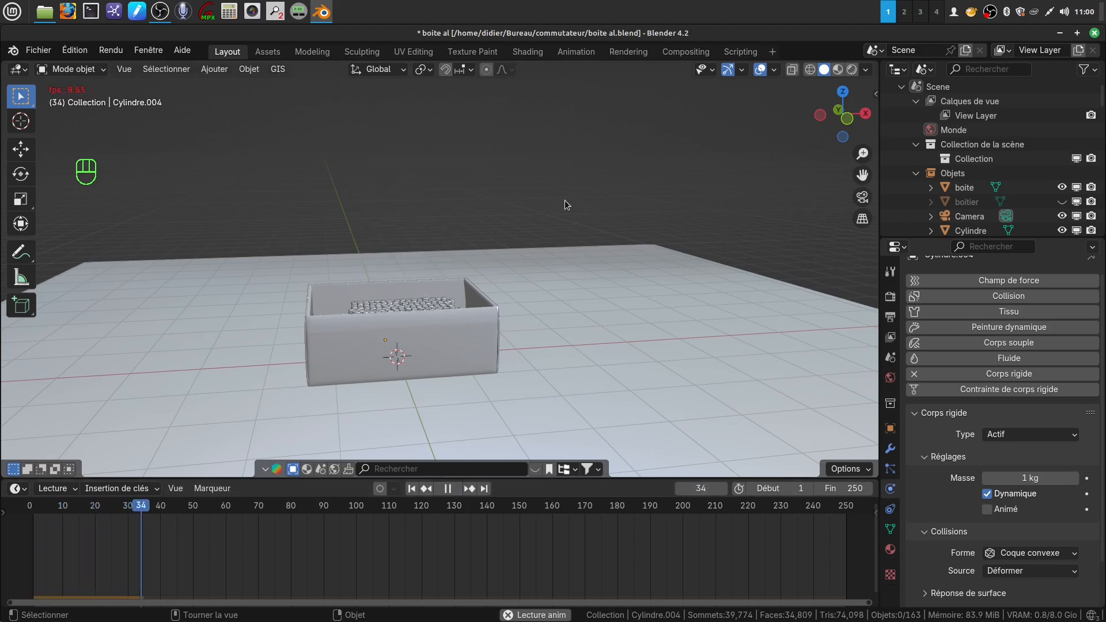
{"action": "middle_click_drag", "start_coordinate": [567, 207], "coordinate": [552, 266]}
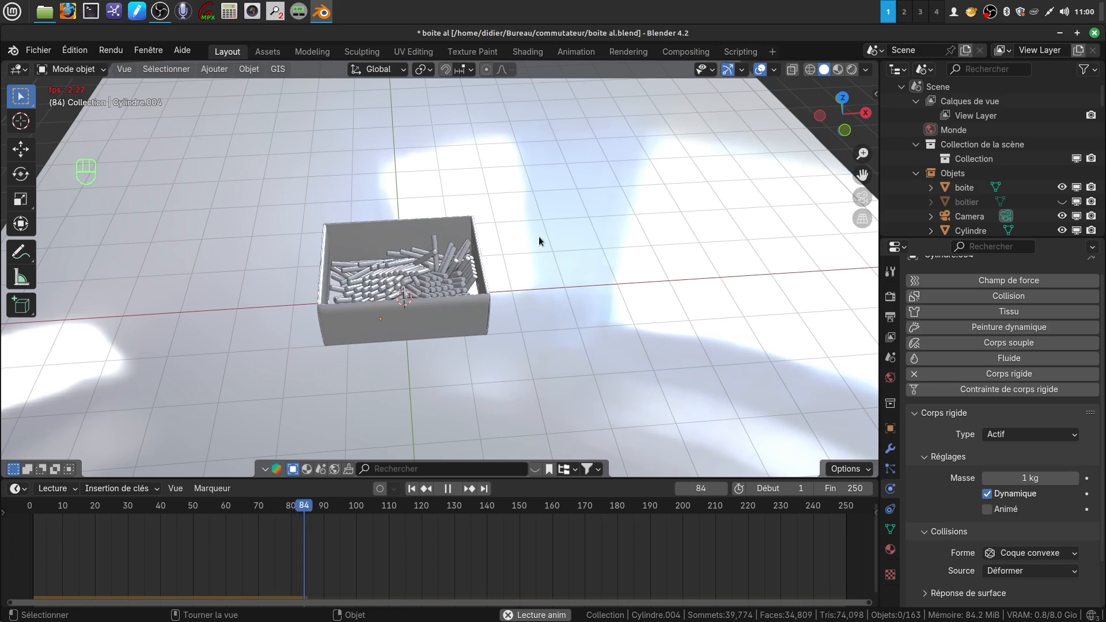
{"action": "middle_click_drag", "start_coordinate": [509, 264], "coordinate": [450, 491]}
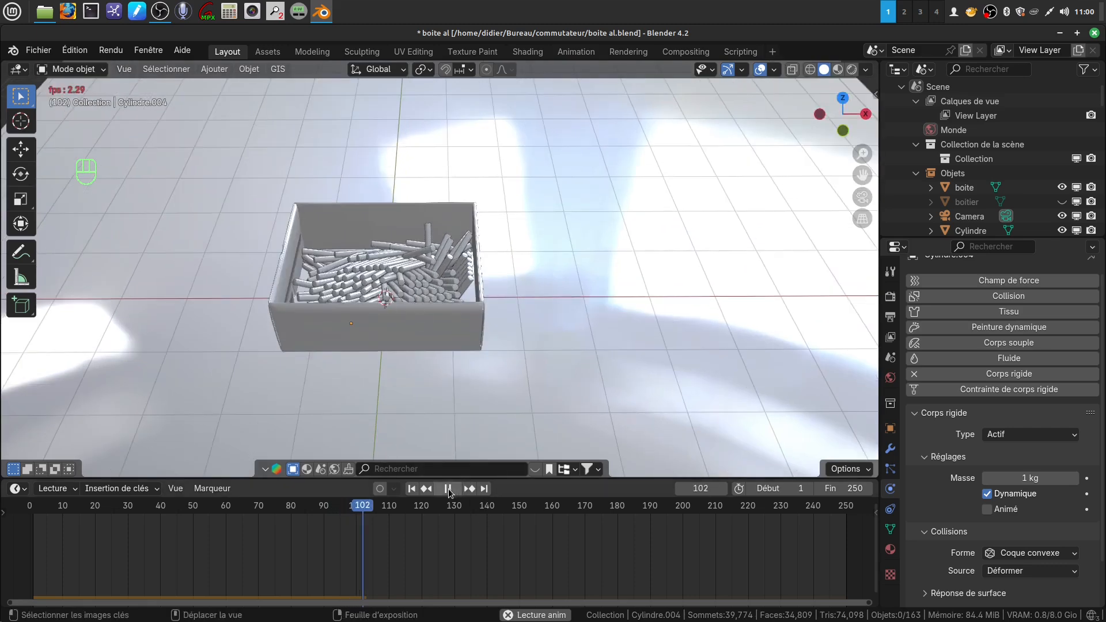
{"action": "left_click", "coordinate": [449, 490]}
{"action": "left_click_drag", "start_coordinate": [363, 507], "coordinate": [35, 472]}
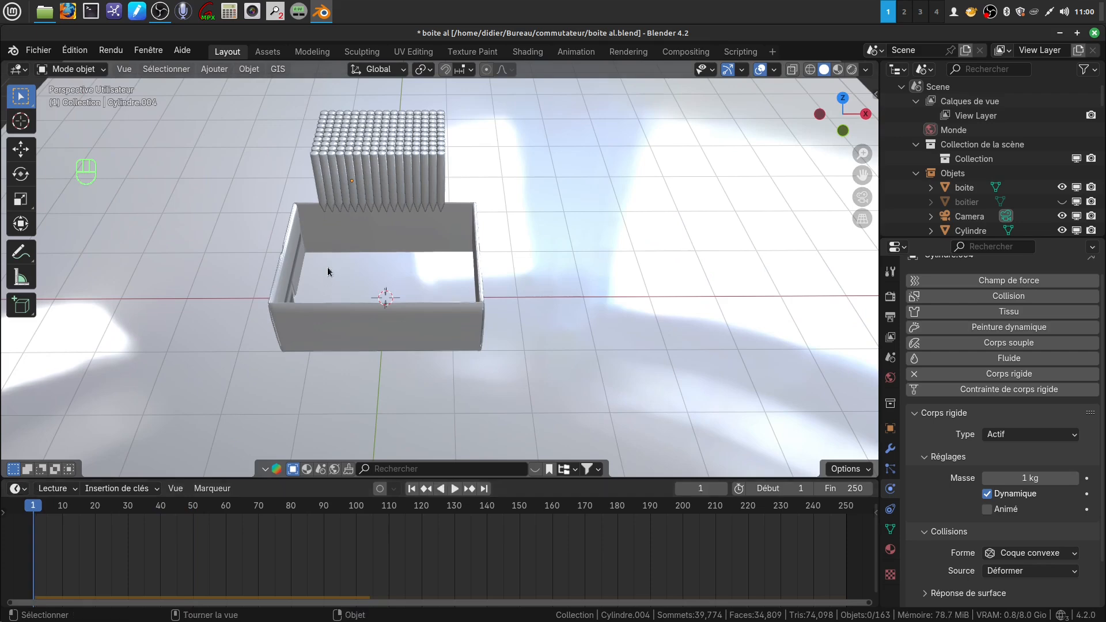
Raise the whole block of rods about 0.44 m along Z above the tray and deselect it
{"action": "middle_click_drag", "start_coordinate": [328, 268], "coordinate": [355, 199]}
{"action": "middle_click_drag", "start_coordinate": [348, 167], "coordinate": [404, 198], "text": "shift"}
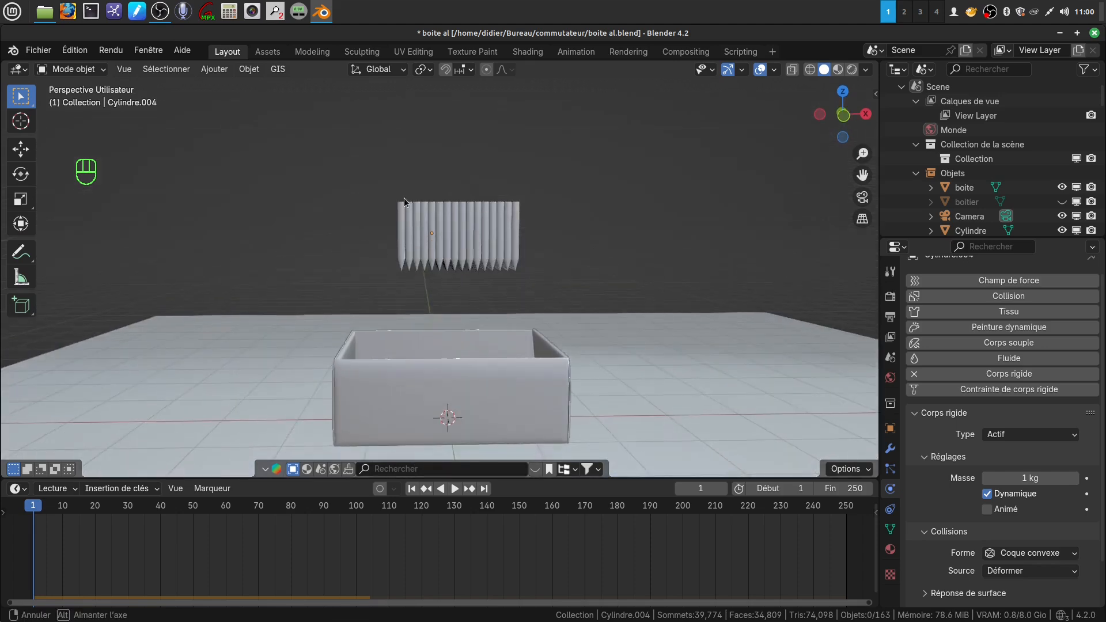
{"action": "left_click_drag", "start_coordinate": [369, 186], "coordinate": [562, 285]}
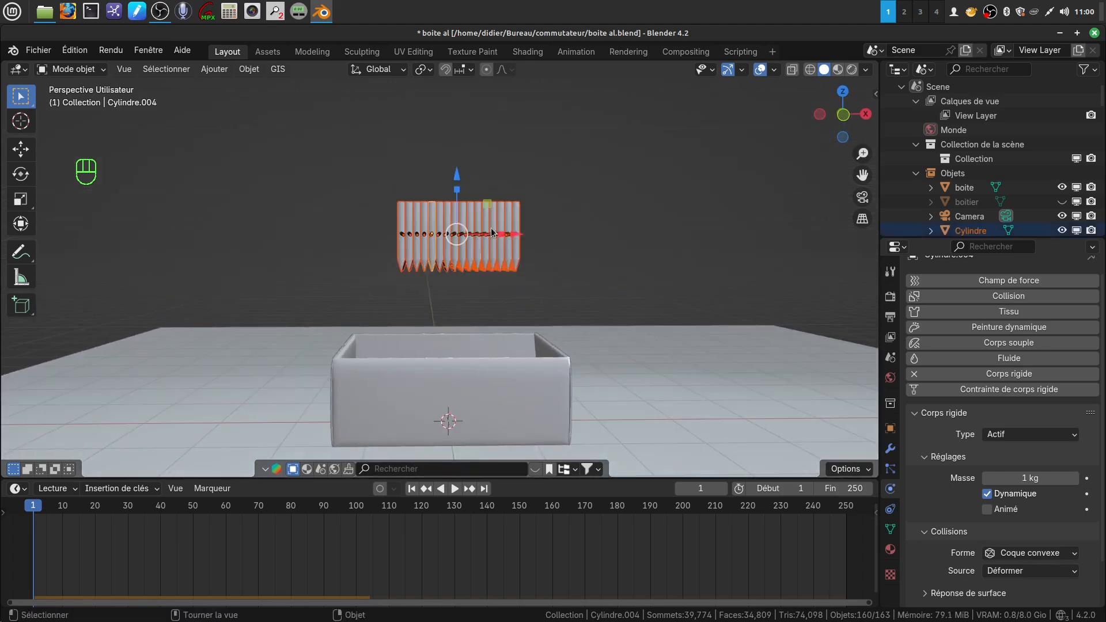
{"action": "middle_click_drag", "start_coordinate": [512, 249], "coordinate": [501, 226], "text": "shift"}
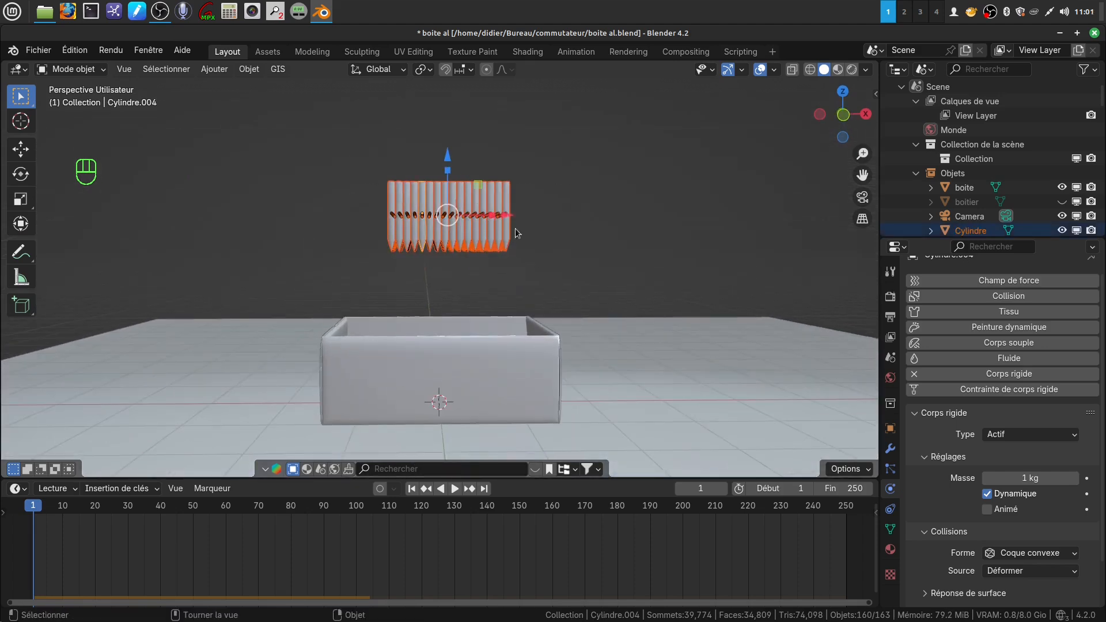
{"action": "left_click_drag", "start_coordinate": [452, 155], "coordinate": [457, 151]}
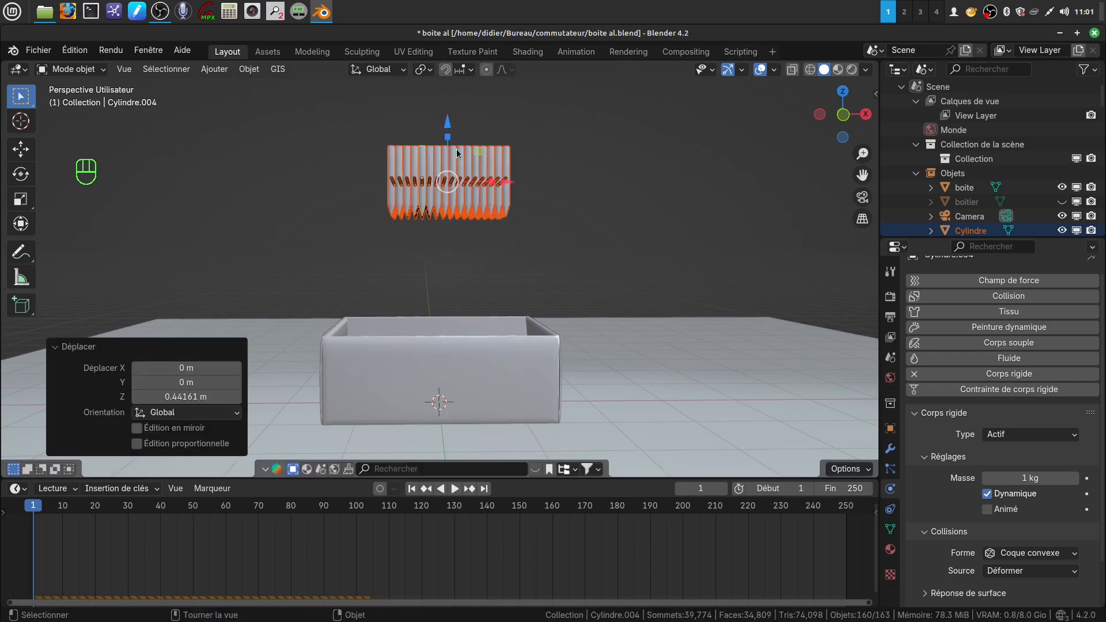
{"action": "left_click", "coordinate": [565, 259]}
Replay the drop from the raised position while examining the tray's interior, stop it, and return to frame 1
{"action": "left_click", "coordinate": [455, 488]}
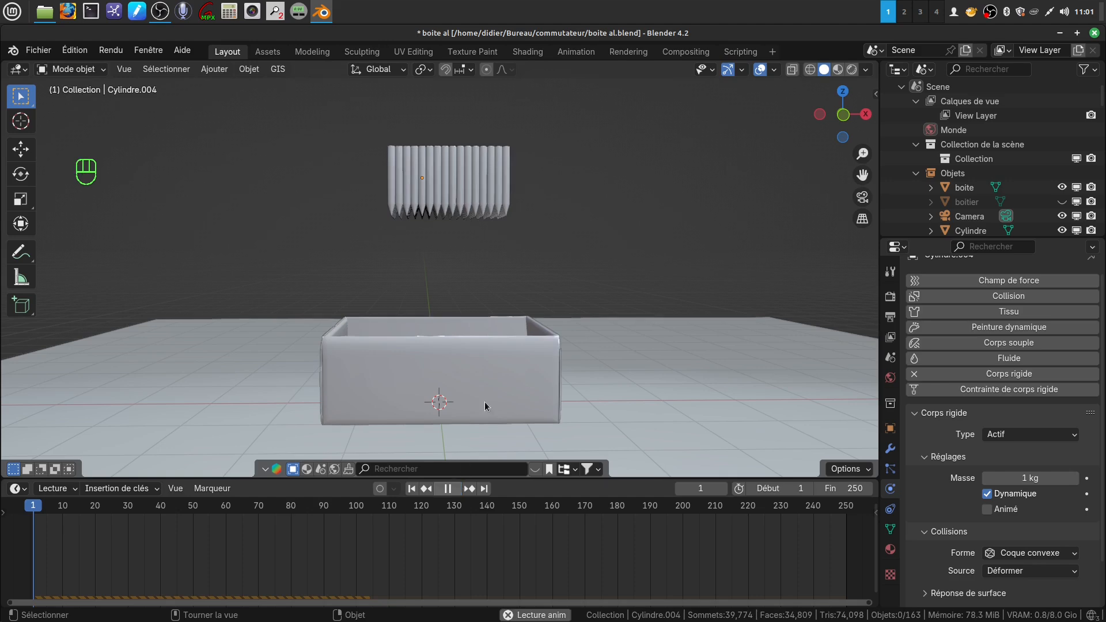
{"action": "middle_click_drag", "start_coordinate": [571, 258], "coordinate": [559, 311]}
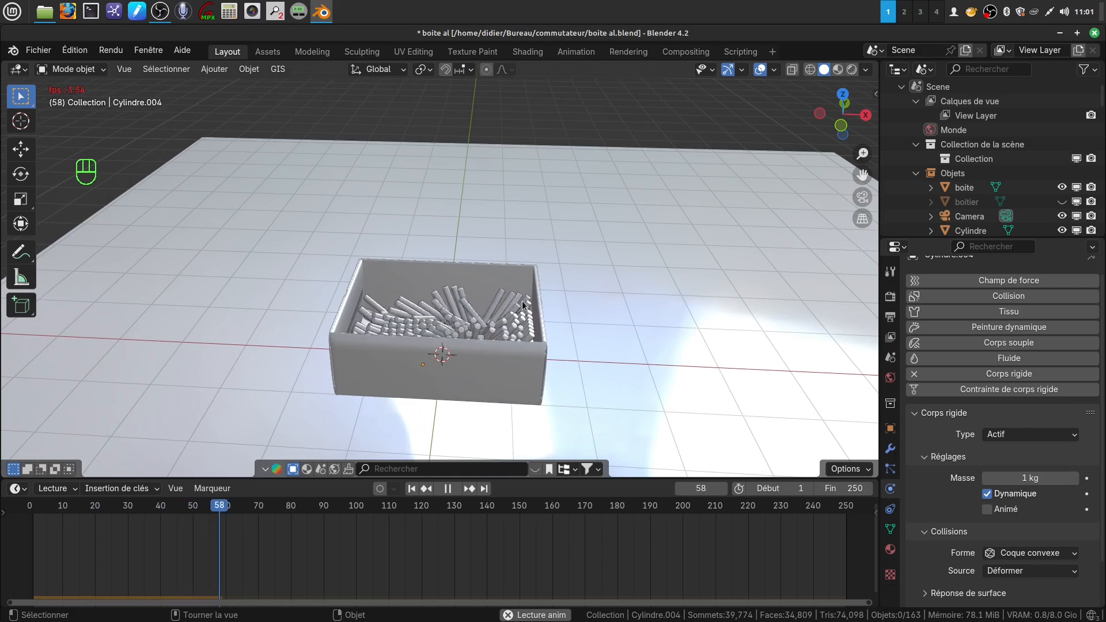
{"action": "middle_click_drag", "start_coordinate": [493, 313], "coordinate": [473, 336]}
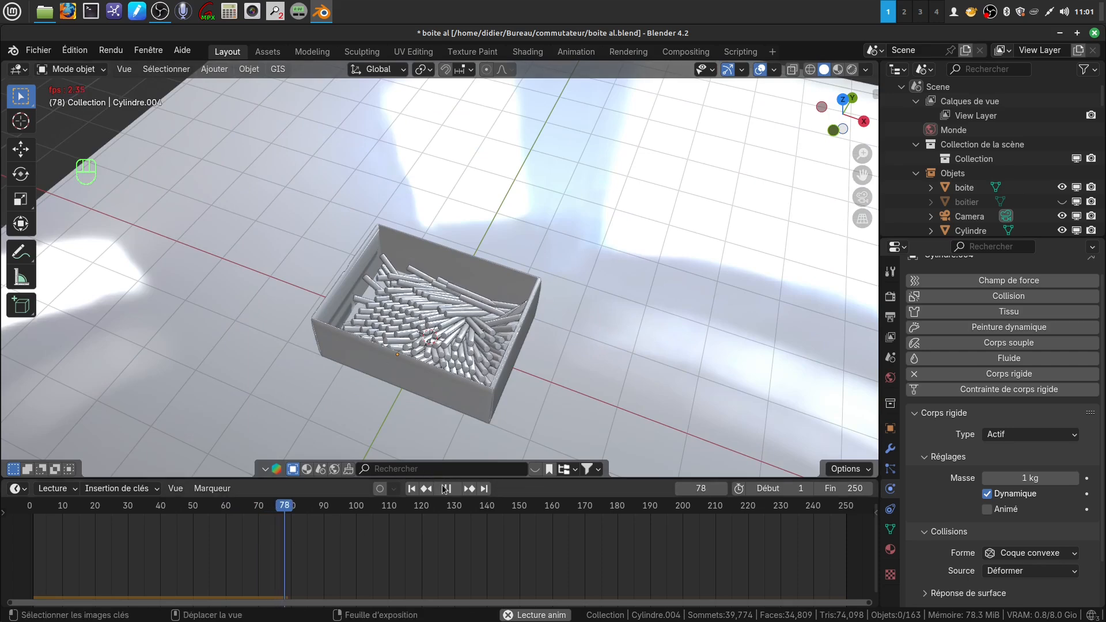
{"action": "key", "text": "space"}
{"action": "left_click_drag", "start_coordinate": [280, 509], "coordinate": [34, 512]}
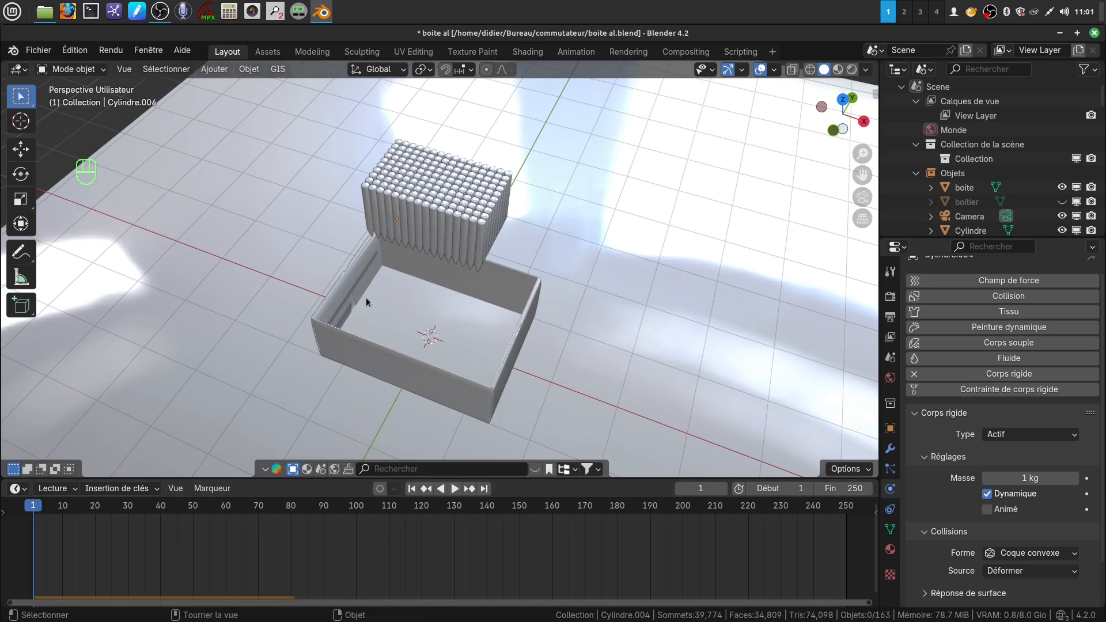
Expand the tray's rigid body sensitivity and surface response settings and set its friction to 0.088
{"action": "middle_click_drag", "start_coordinate": [366, 298], "coordinate": [491, 299]}
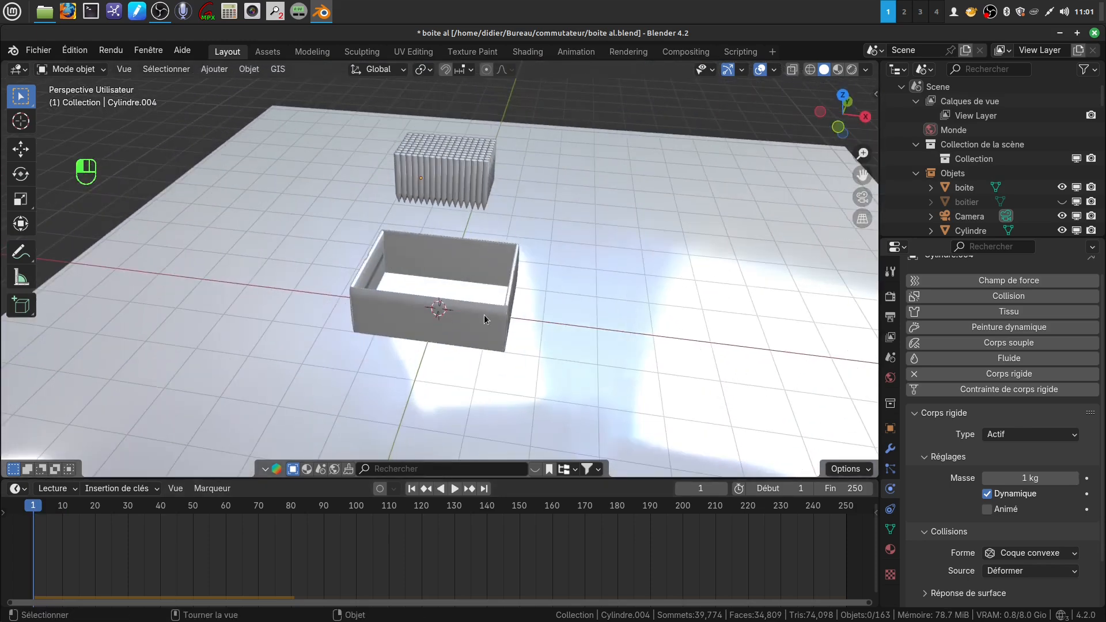
{"action": "left_click", "coordinate": [484, 314]}
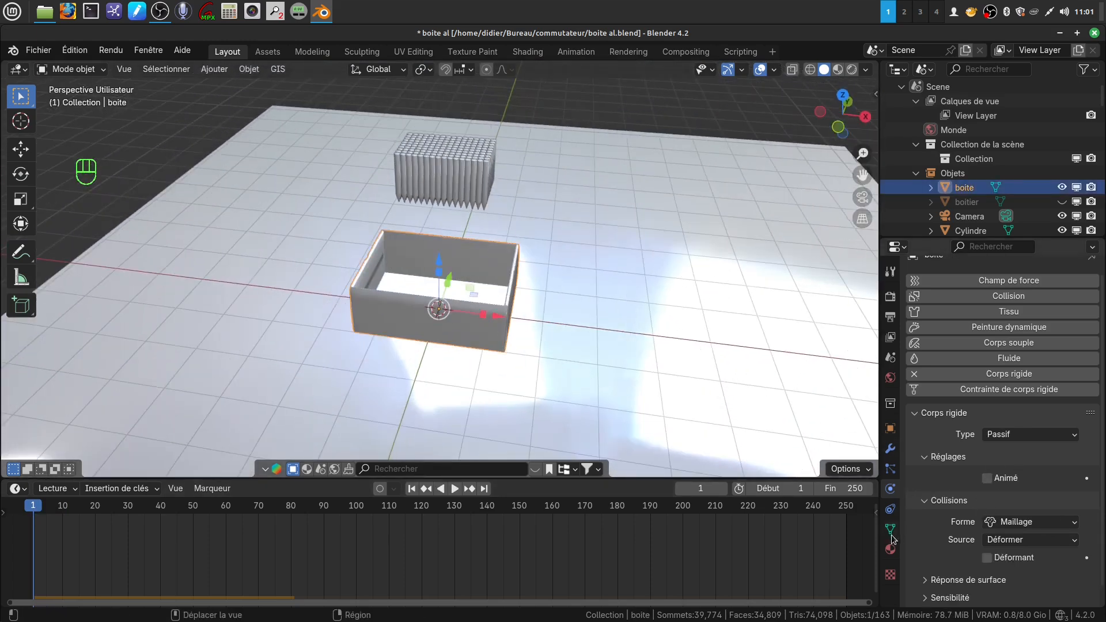
{"action": "scroll", "coordinate": [979, 493], "scroll_direction": "down", "scroll_amount": 1}
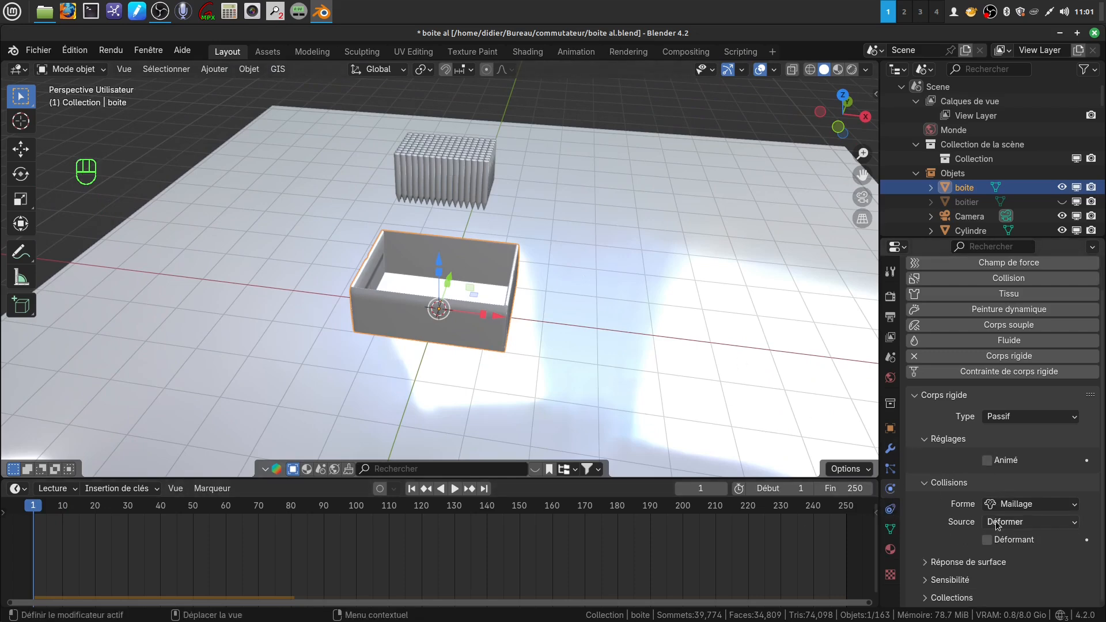
{"action": "left_click", "coordinate": [926, 581]}
{"action": "scroll", "coordinate": [927, 576], "scroll_direction": "down", "scroll_amount": 2}
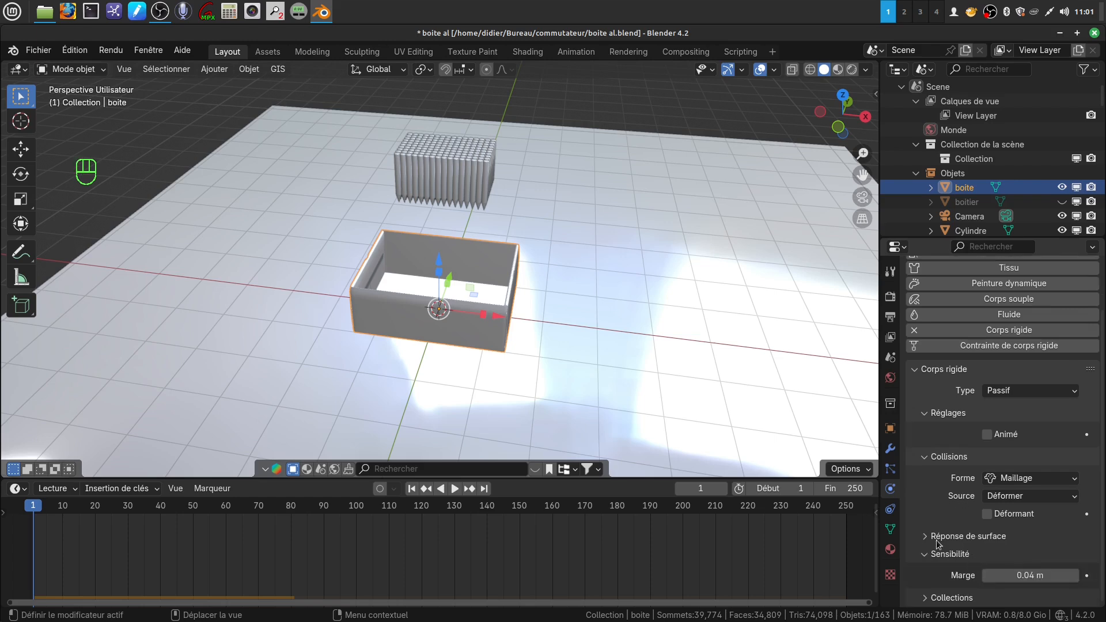
{"action": "left_click", "coordinate": [934, 538]}
{"action": "scroll", "coordinate": [979, 539], "scroll_direction": "down", "scroll_amount": 2}
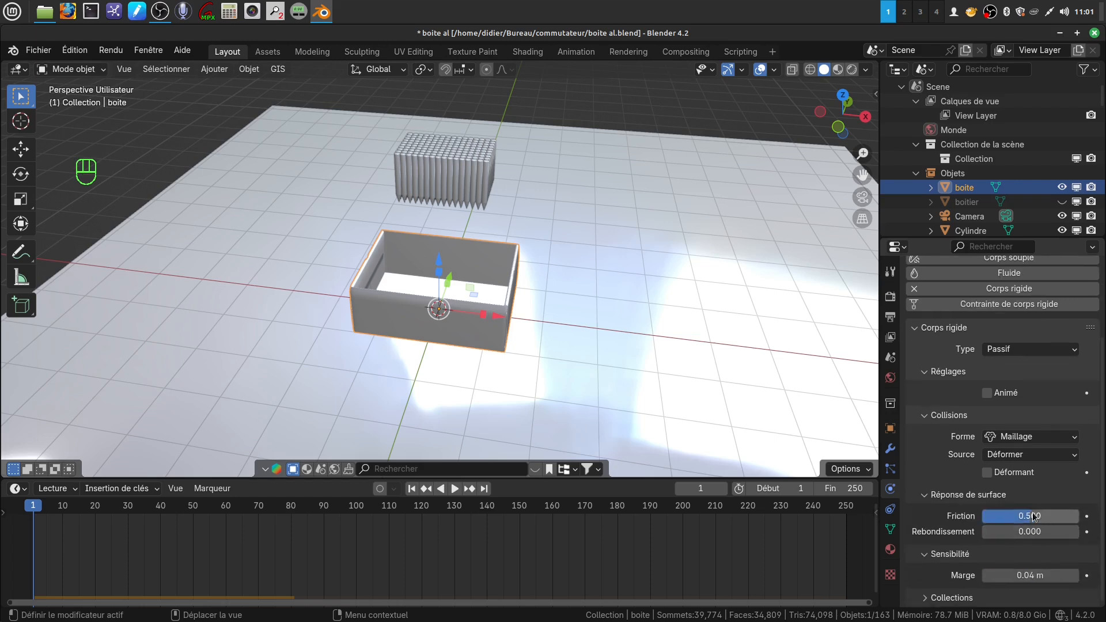
{"action": "left_click_drag", "start_coordinate": [1044, 518], "coordinate": [990, 520]}
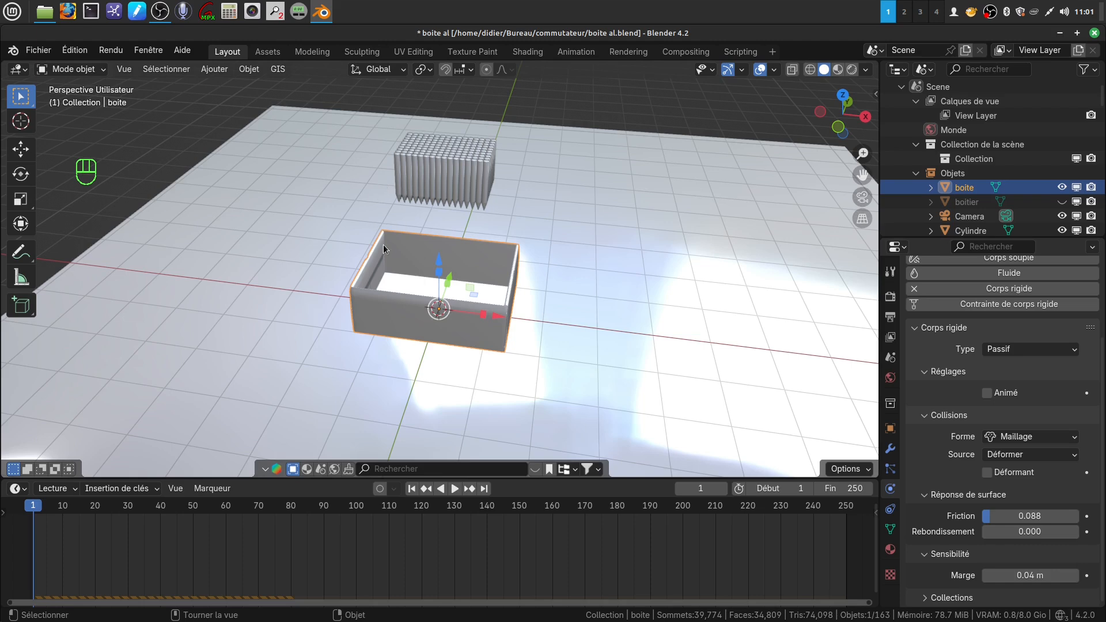
Set the corner rod's friction to 0.206 and copy its rigid body settings to all the rods
{"action": "left_click", "coordinate": [398, 179]}
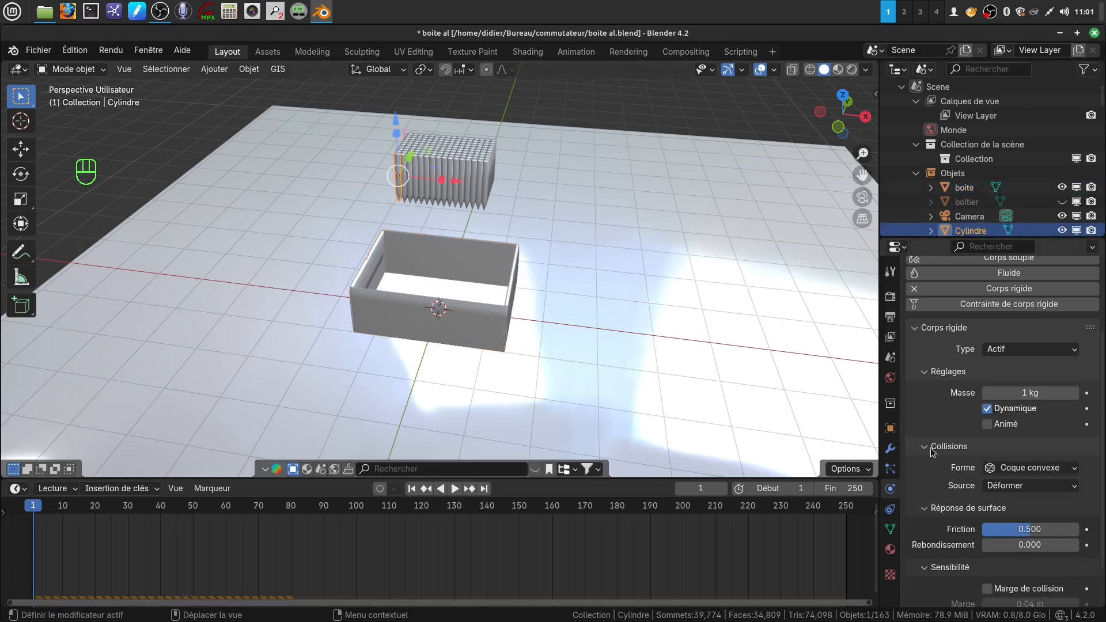
{"action": "left_click_drag", "start_coordinate": [1027, 531], "coordinate": [1000, 531]}
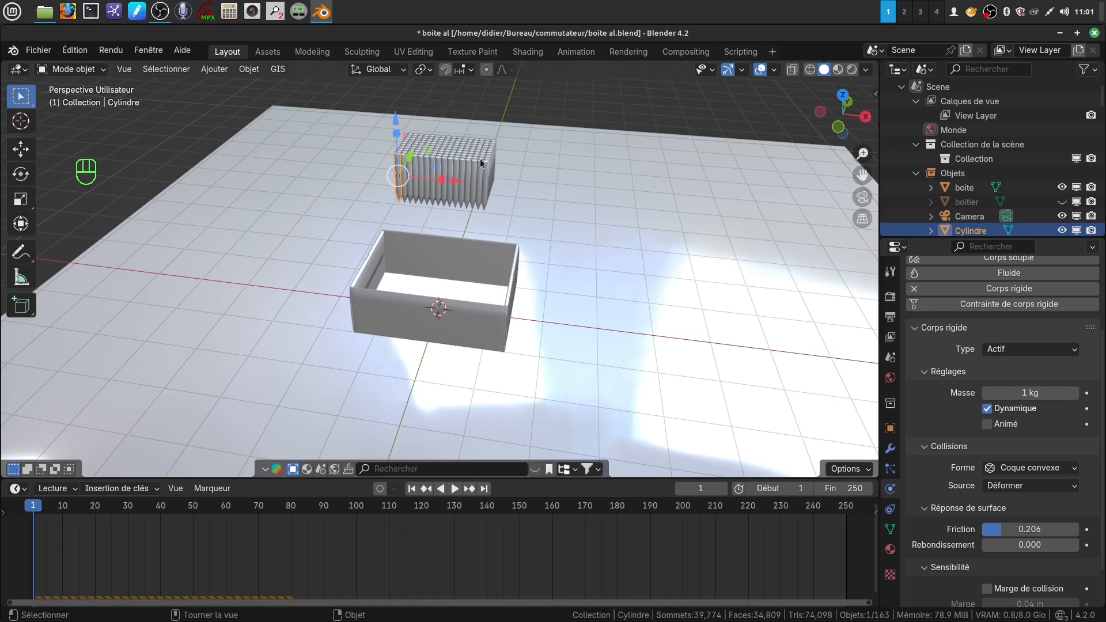
{"action": "middle_click_drag", "start_coordinate": [479, 158], "coordinate": [500, 129]}
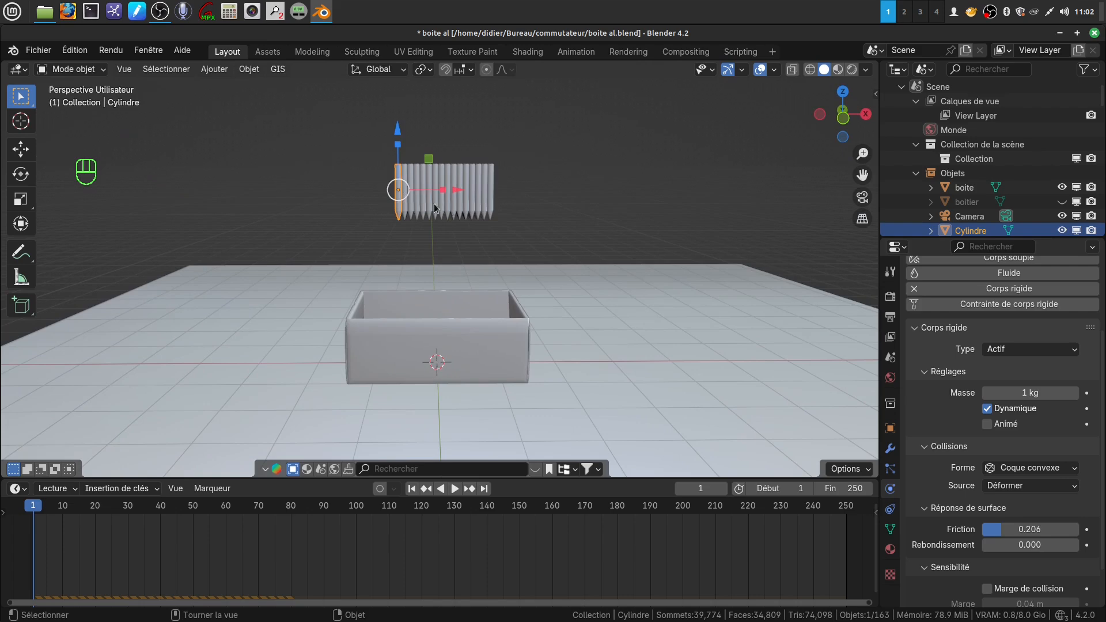
{"action": "left_click_drag", "start_coordinate": [360, 158], "coordinate": [531, 246]}
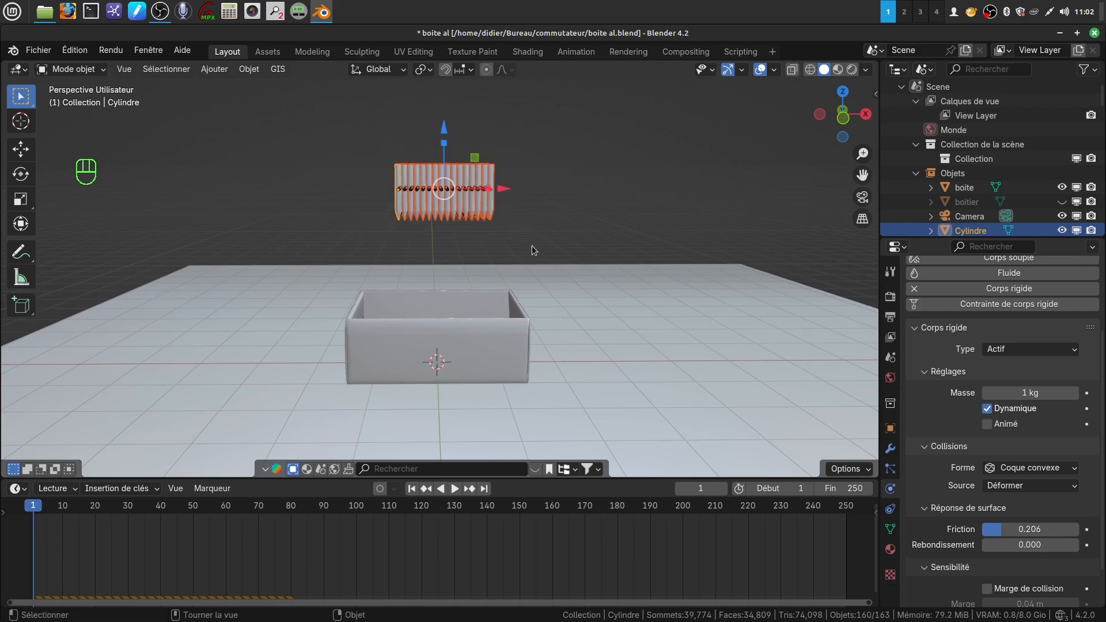
{"action": "left_click", "coordinate": [249, 70]}
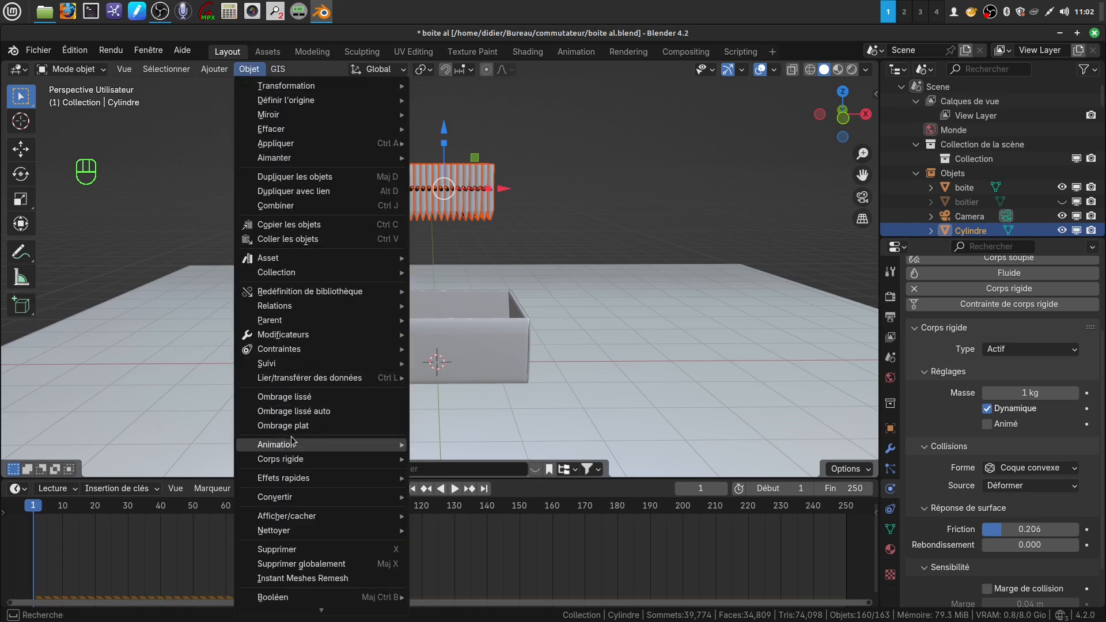
{"action": "mouse_move", "coordinate": [310, 457]}
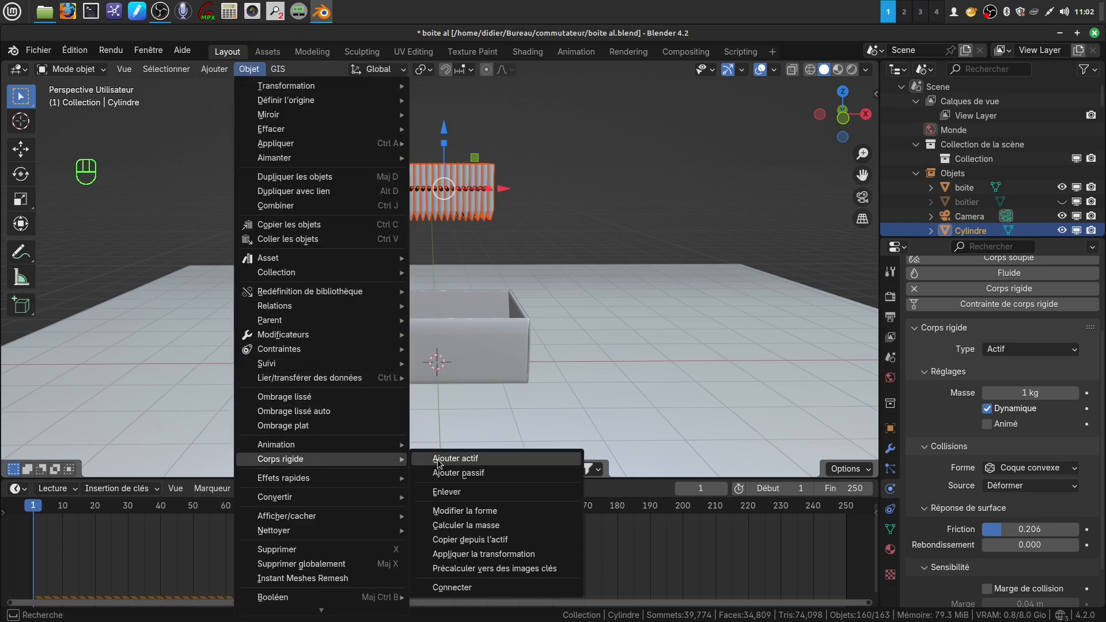
{"action": "left_click", "coordinate": [489, 540]}
{"action": "left_click", "coordinate": [544, 223]}
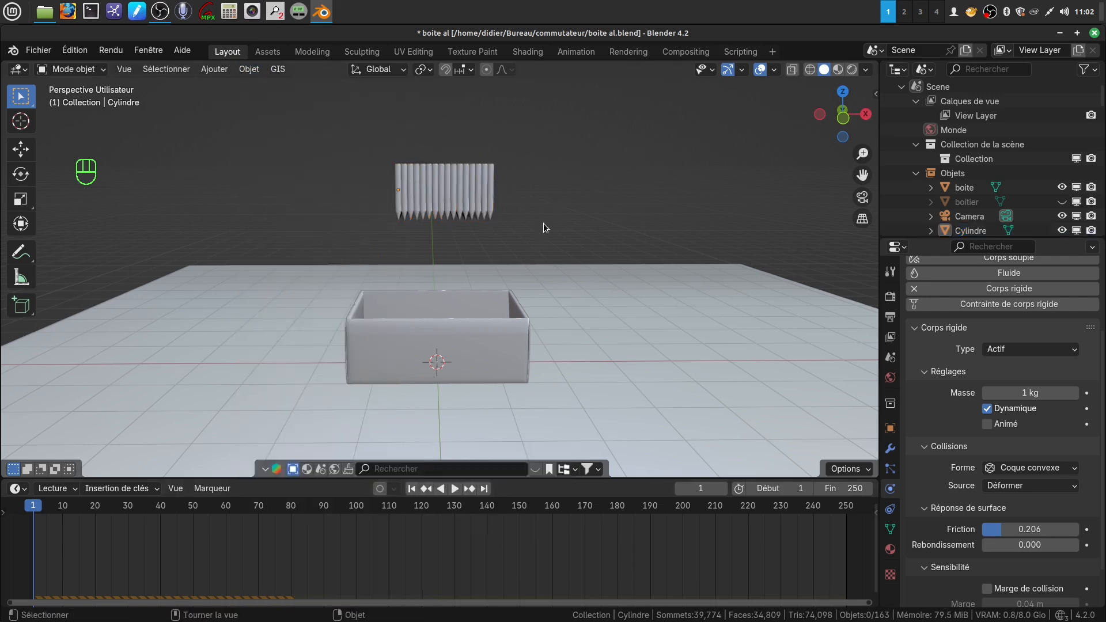
Replay the simulation with the reduced friction, examine the rods in the tray up close, stop it, and return to frame 1
{"action": "left_click", "coordinate": [455, 491]}
{"action": "middle_click_drag", "start_coordinate": [531, 163], "coordinate": [534, 202]}
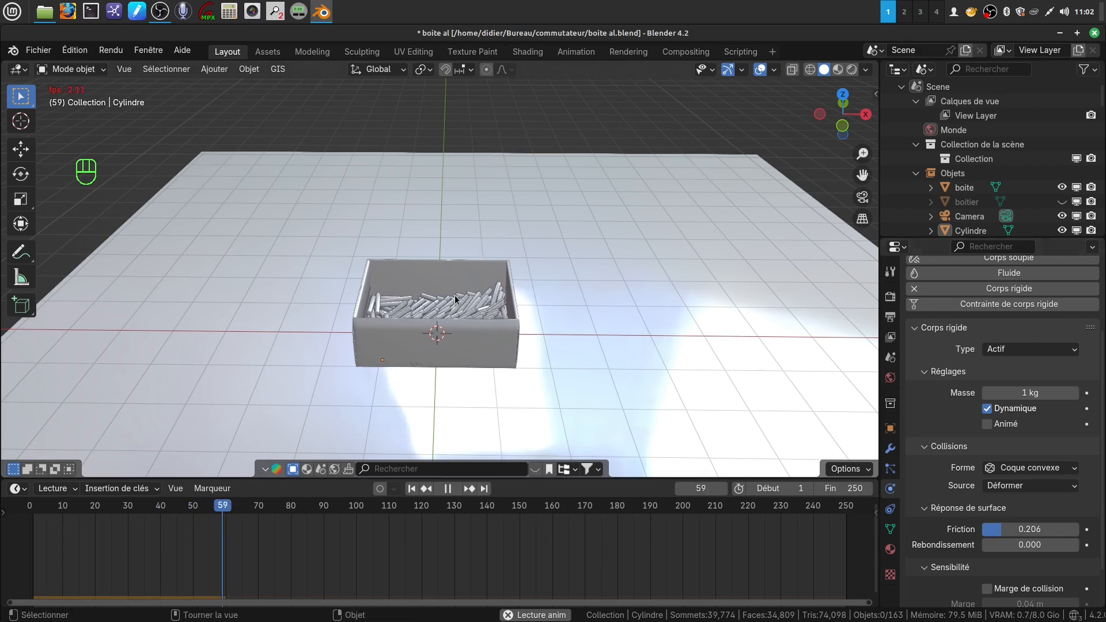
{"action": "scroll", "coordinate": [455, 295], "scroll_direction": "up", "scroll_amount": 2}
{"action": "middle_click_drag", "start_coordinate": [480, 290], "coordinate": [523, 285]}
{"action": "middle_click_drag", "start_coordinate": [453, 262], "coordinate": [414, 204], "text": "shift"}
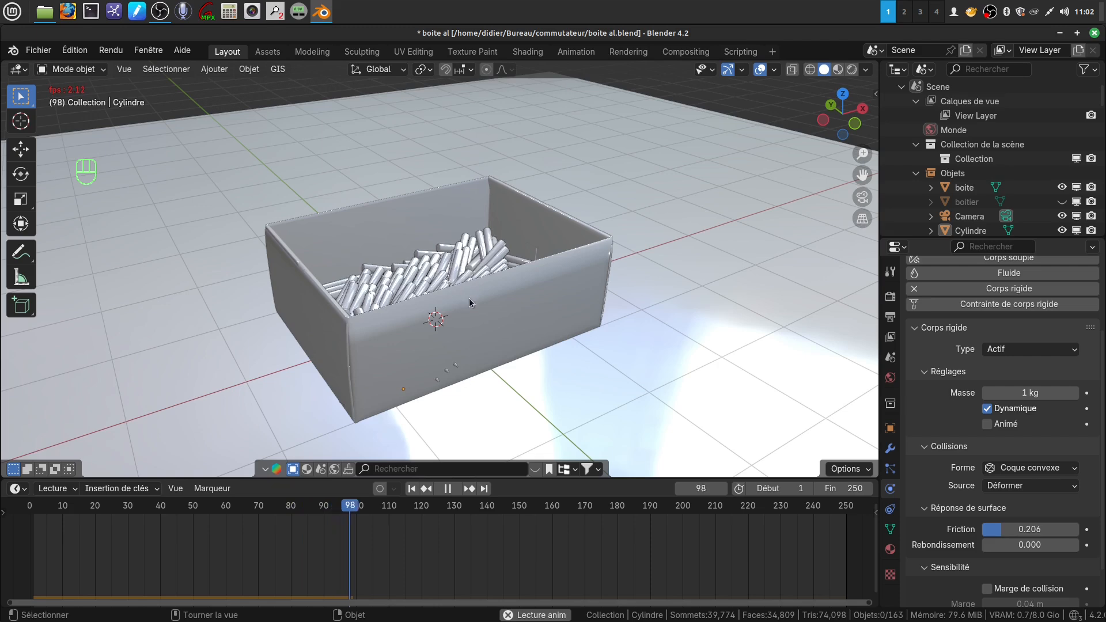
{"action": "middle_click_drag", "start_coordinate": [470, 298], "coordinate": [391, 419]}
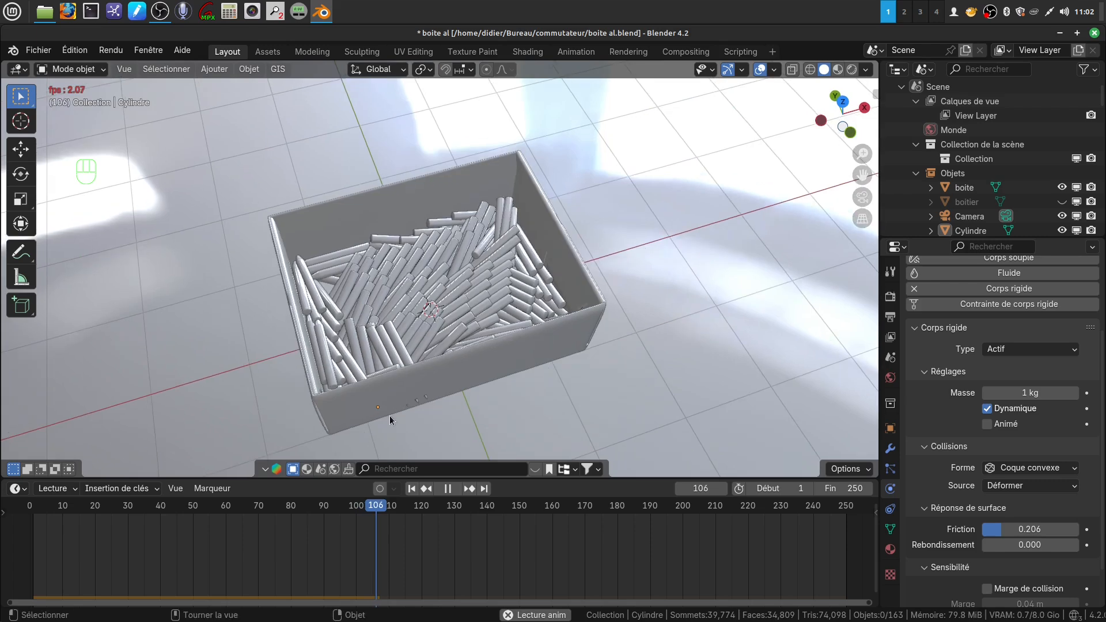
{"action": "left_click", "coordinate": [442, 493]}
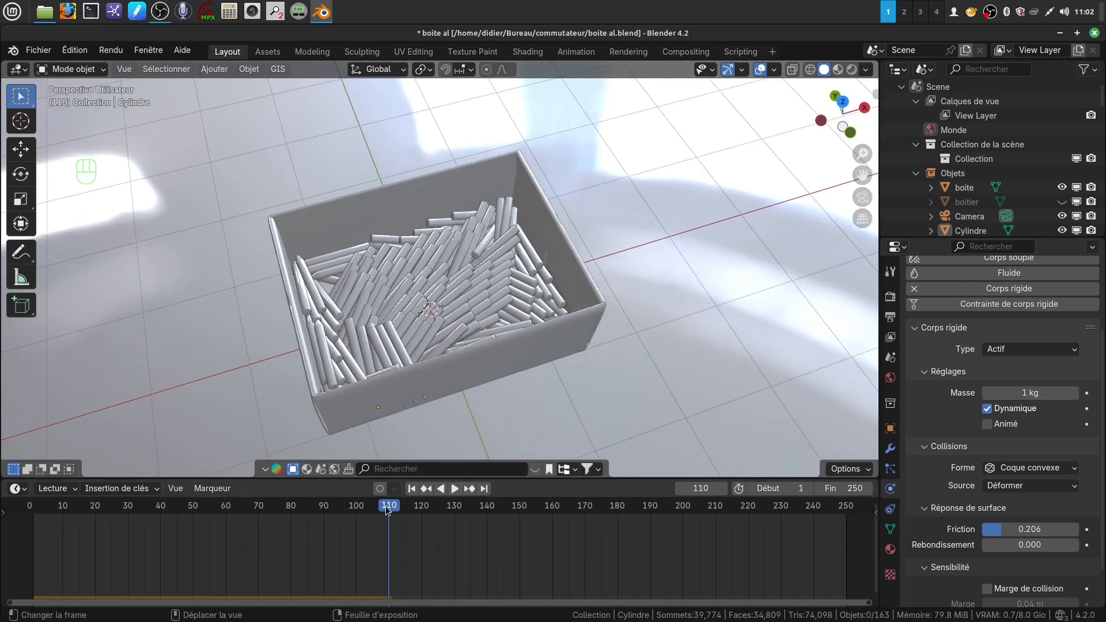
{"action": "left_click_drag", "start_coordinate": [387, 511], "coordinate": [32, 504]}
{"action": "key", "text": "space"}
{"action": "key", "text": "space"}
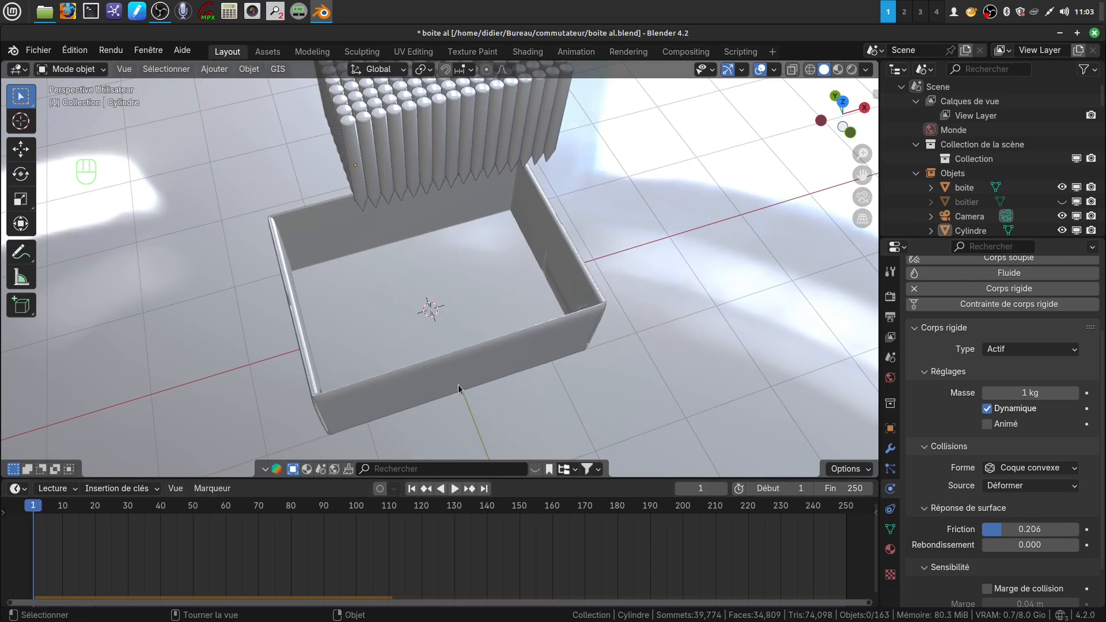
Set the tray's rigid body collision margin to 0.053 m
{"action": "left_click", "coordinate": [442, 377]}
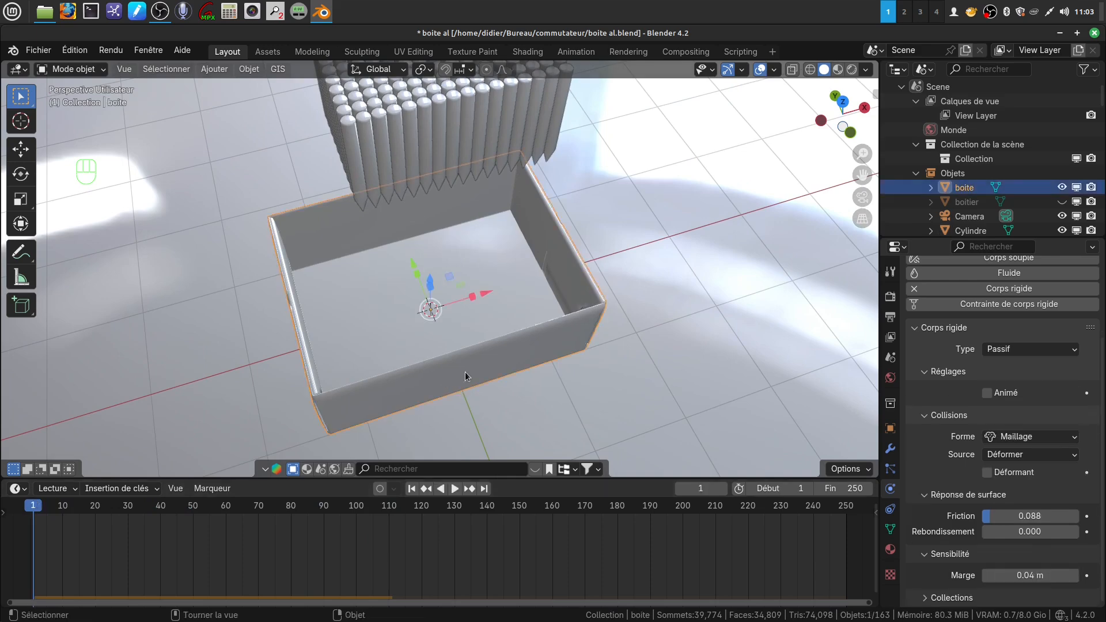
{"action": "middle_click_drag", "start_coordinate": [465, 372], "coordinate": [494, 289]}
{"action": "scroll", "coordinate": [486, 320], "scroll_direction": "down", "scroll_amount": 2}
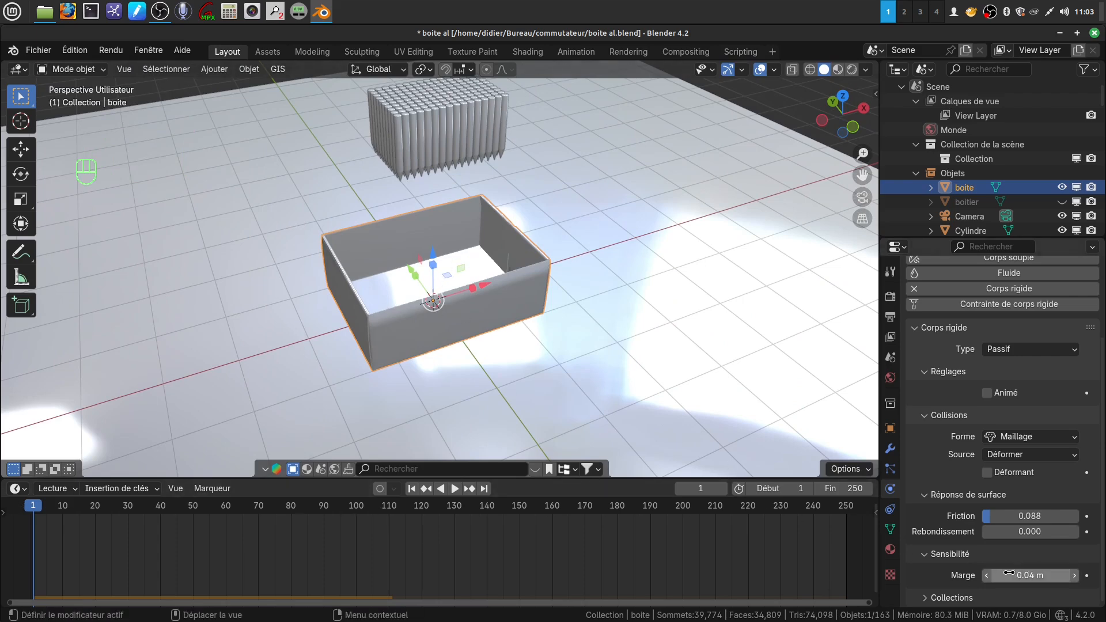
{"action": "left_click_drag", "start_coordinate": [1015, 576], "coordinate": [1020, 575]}
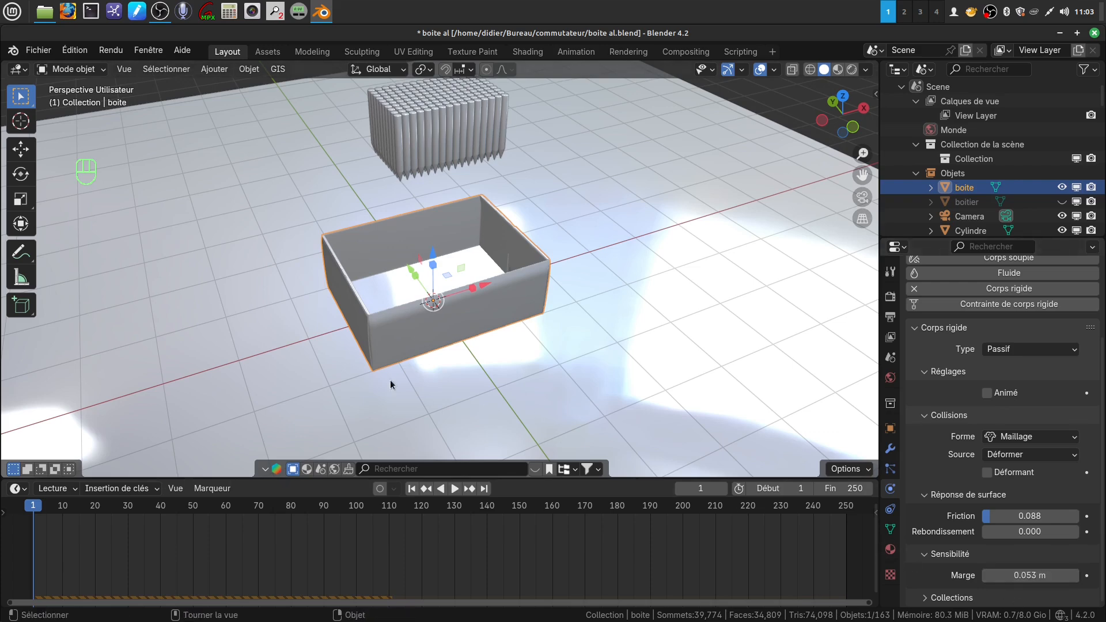
Replay the simulation with the tray's new collision margin, examine the rods from above, stop it, and go back to frame 49
{"action": "left_click", "coordinate": [486, 401]}
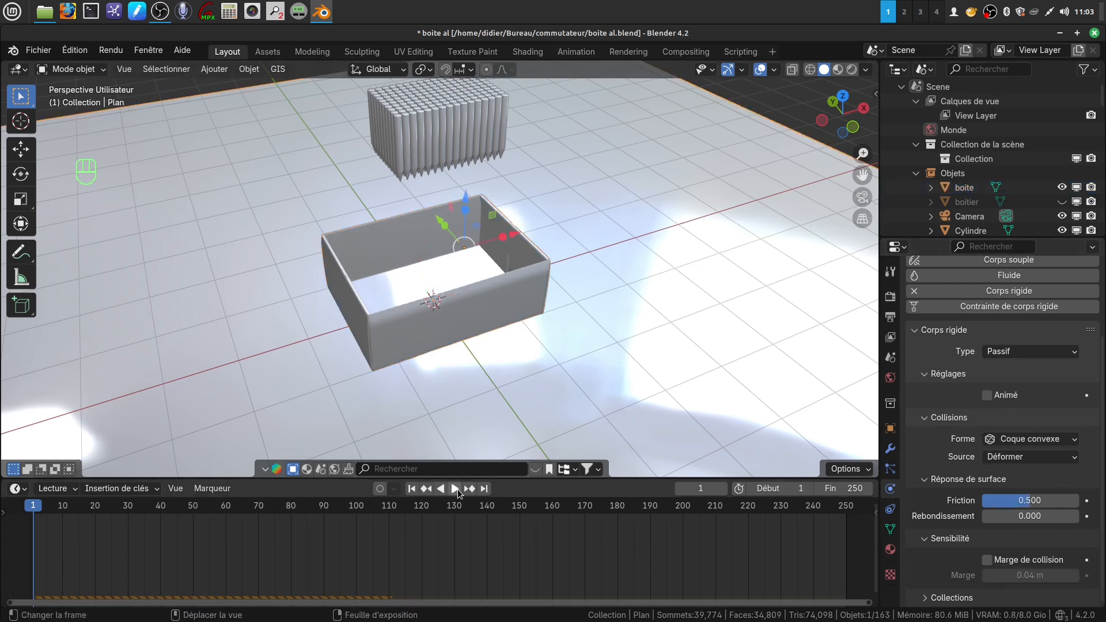
{"action": "left_click", "coordinate": [455, 489]}
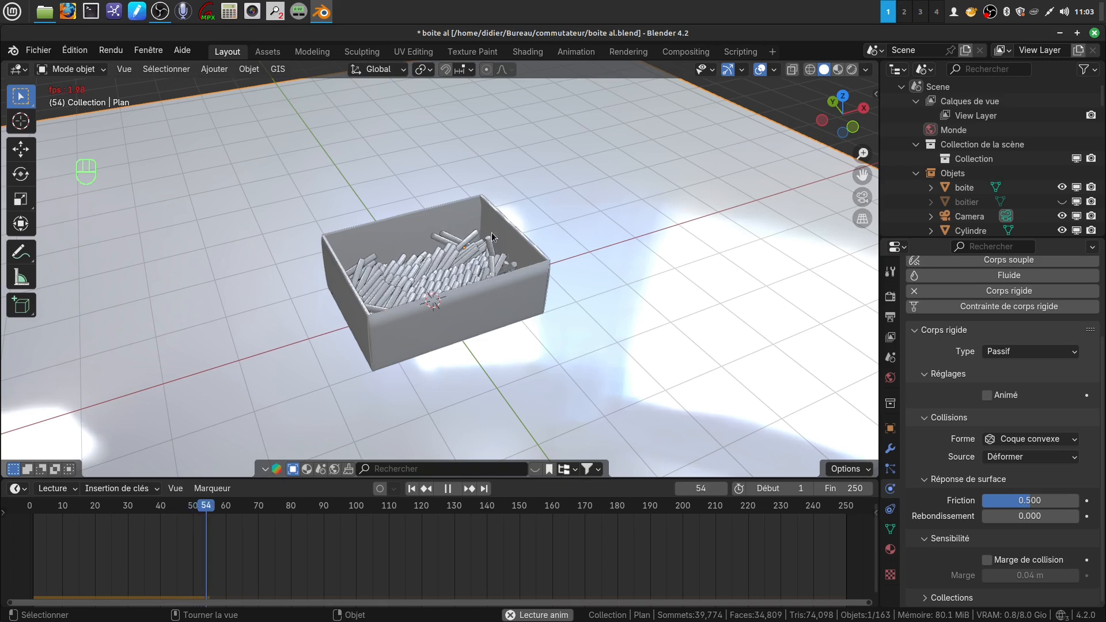
{"action": "middle_click_drag", "start_coordinate": [563, 366], "coordinate": [499, 214]}
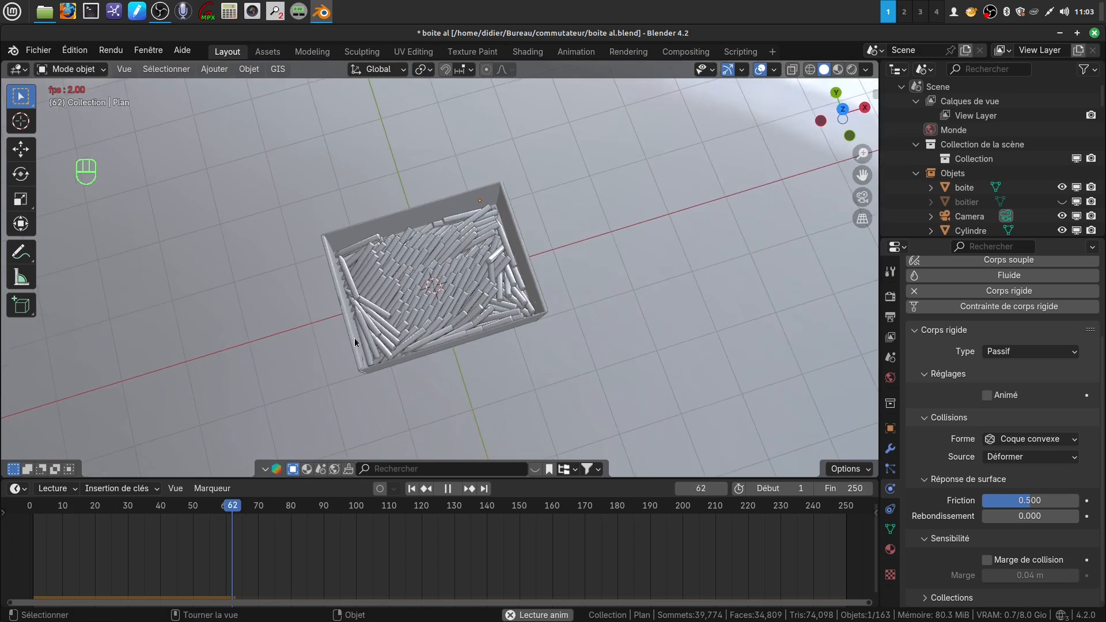
{"action": "middle_click_drag", "start_coordinate": [431, 229], "coordinate": [449, 300]}
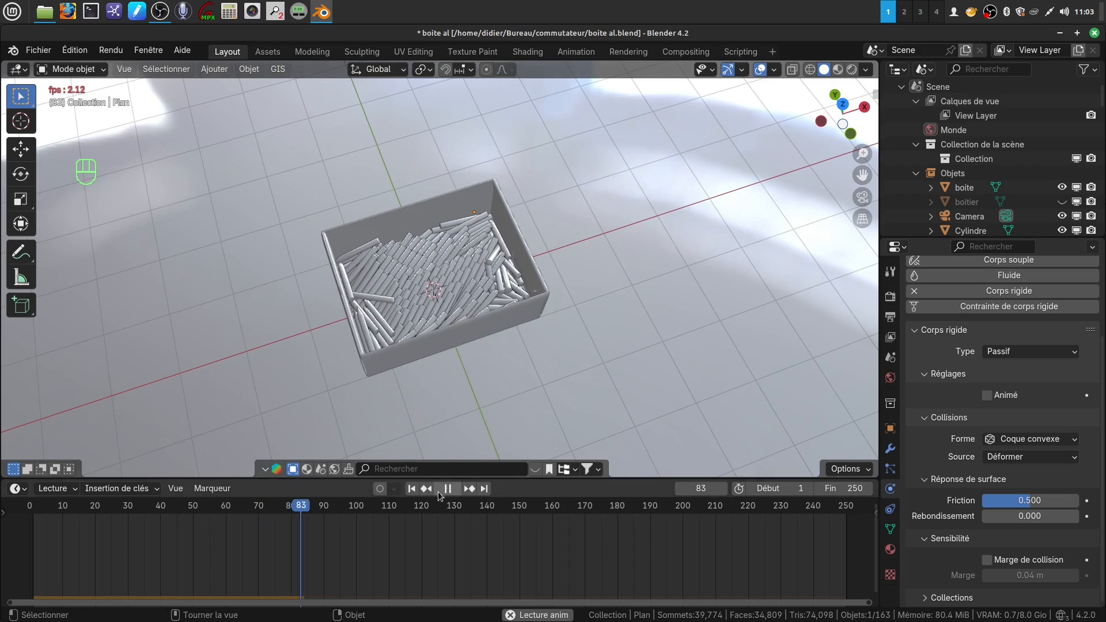
{"action": "key", "text": "space"}
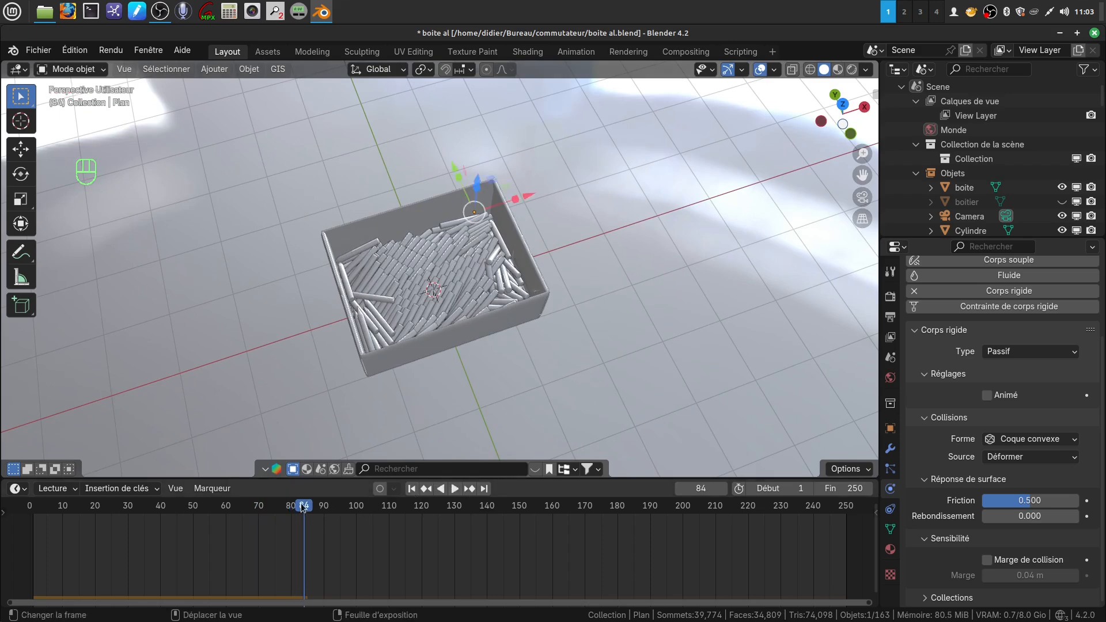
{"action": "left_click_drag", "start_coordinate": [304, 507], "coordinate": [192, 481]}
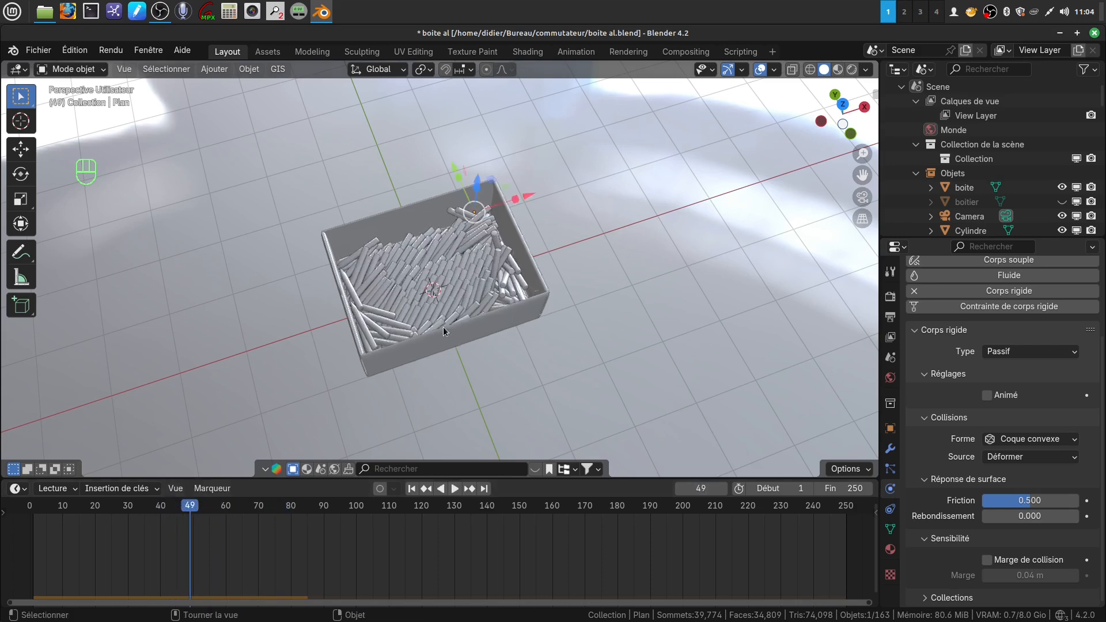
{"action": "middle_click_drag", "start_coordinate": [438, 265], "coordinate": [430, 242]}
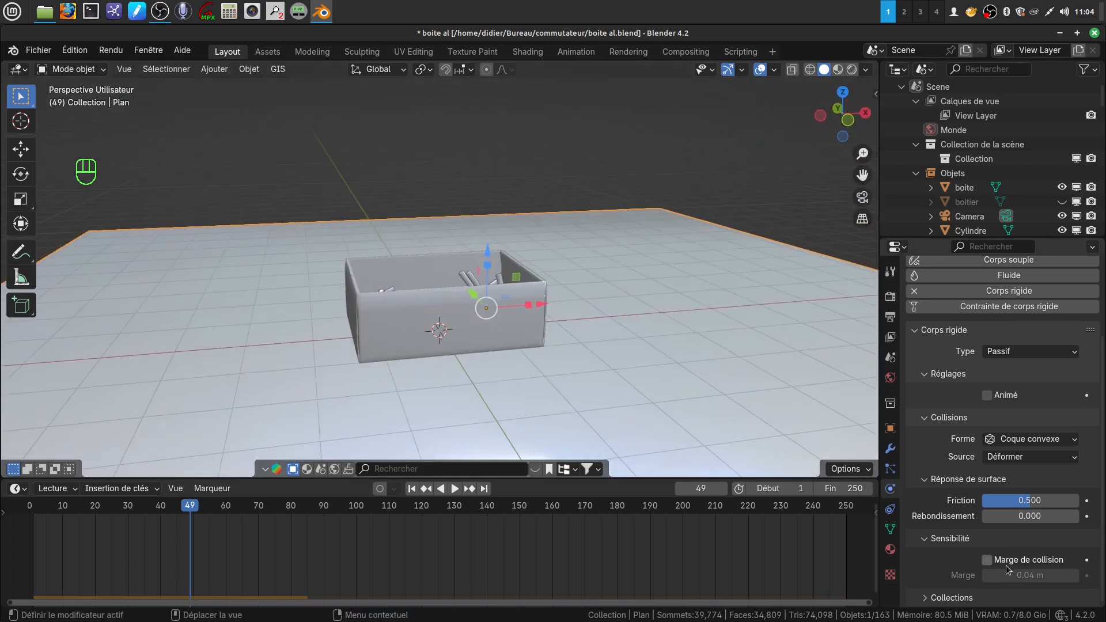
Reveal the hidden matchbox sleeve and examine the half-open box of rods in rendered shading
{"action": "left_click", "coordinate": [431, 337]}
{"action": "scroll", "coordinate": [1029, 578], "scroll_direction": "down", "scroll_amount": 1}
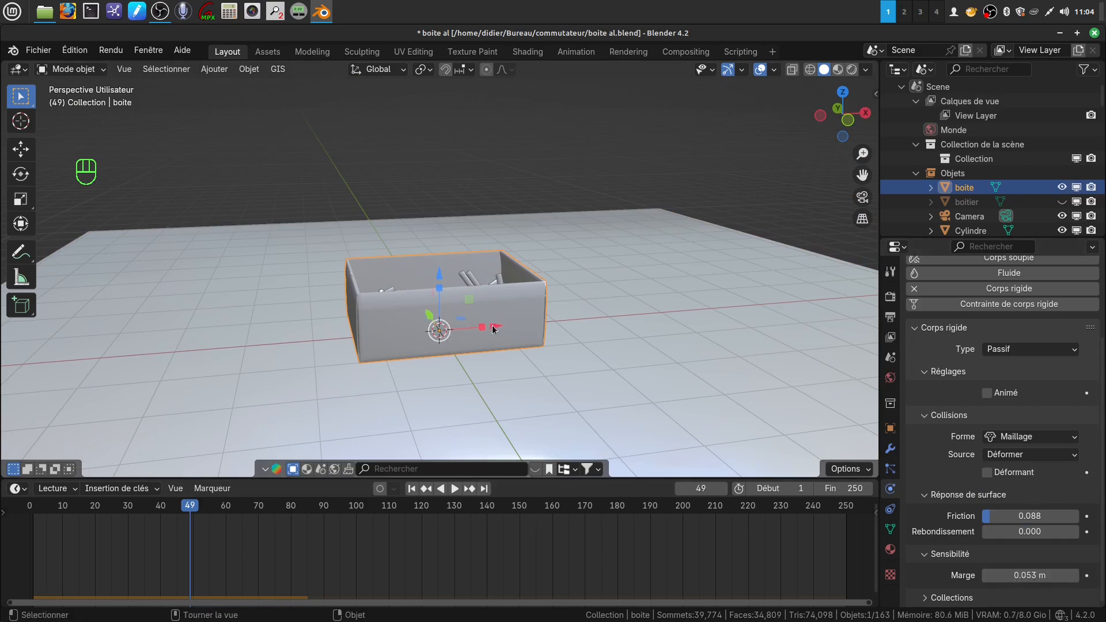
{"action": "mouse_move", "coordinate": [493, 329]}
{"action": "middle_mouse_down"}
{"action": "mouse_move", "coordinate": [551, 356]}
{"action": "mouse_move", "coordinate": [608, 348]}
{"action": "mouse_move", "coordinate": [648, 364]}
{"action": "mouse_move", "coordinate": [573, 410]}
{"action": "mouse_move", "coordinate": [501, 388]}
{"action": "mouse_move", "coordinate": [510, 315]}
{"action": "mouse_move", "coordinate": [499, 316]}
{"action": "middle_mouse_up"}
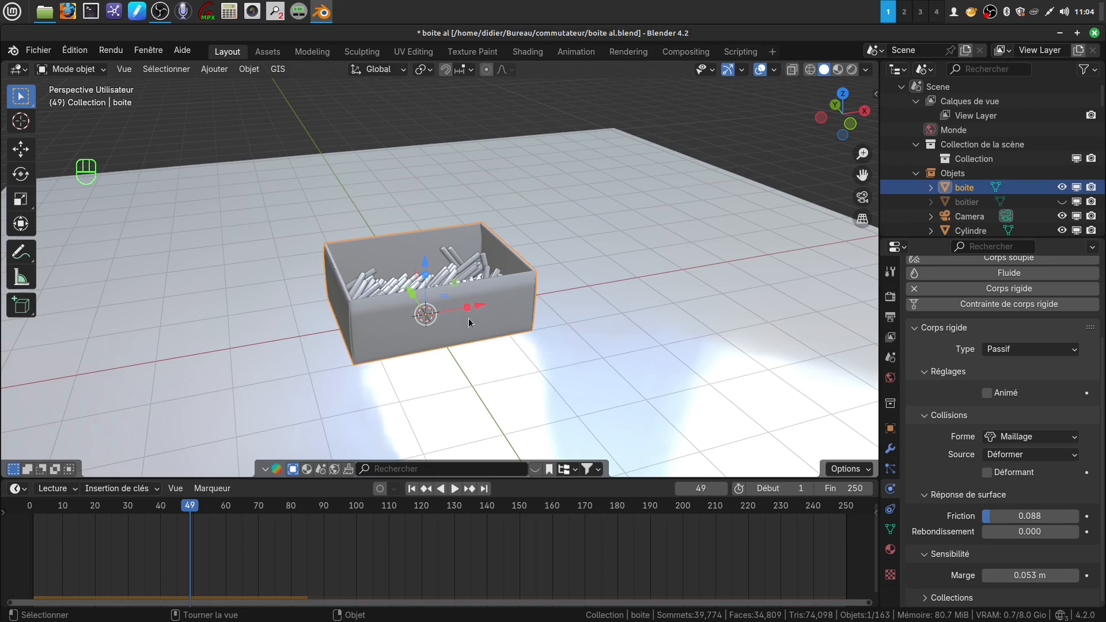
{"action": "key", "text": "alt"}
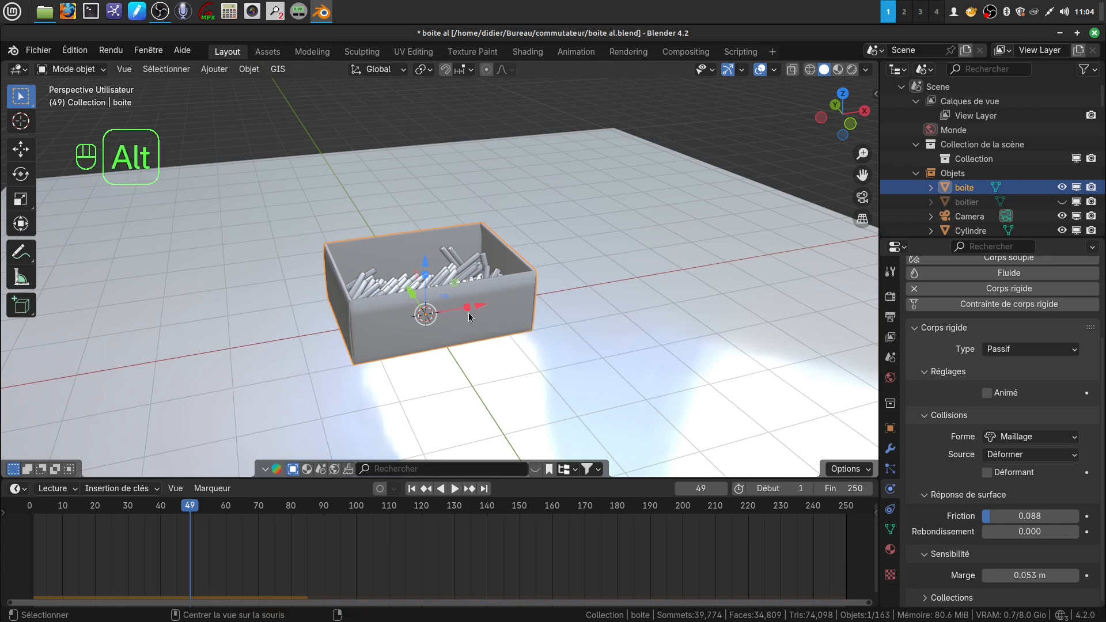
{"action": "key", "text": "alt+h"}
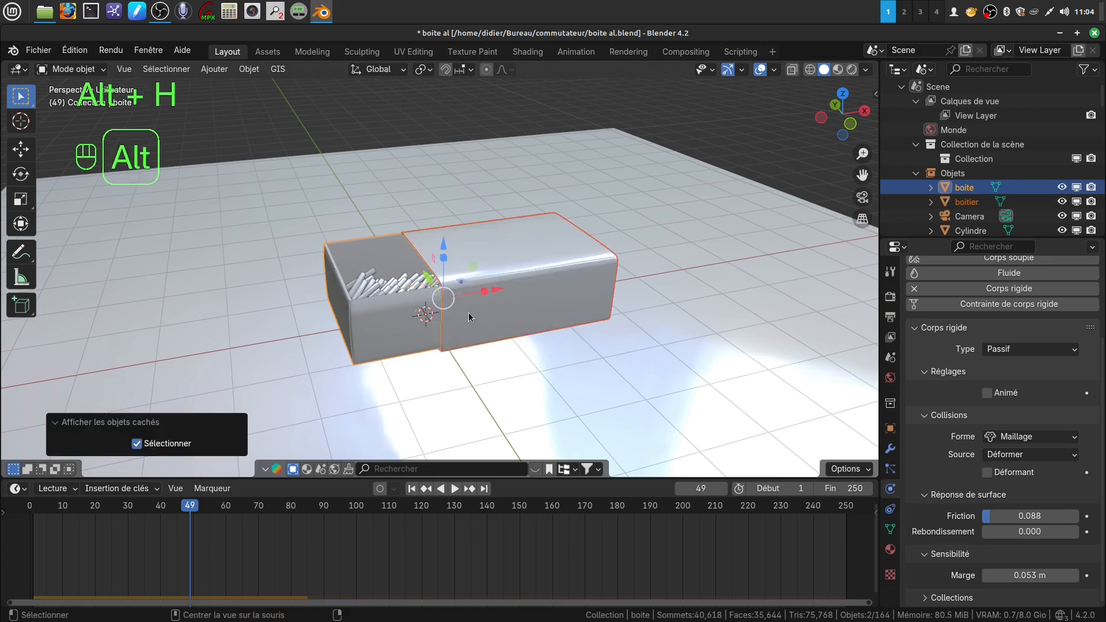
{"action": "left_click", "coordinate": [452, 109]}
{"action": "middle_click_drag", "start_coordinate": [453, 316], "coordinate": [513, 325]}
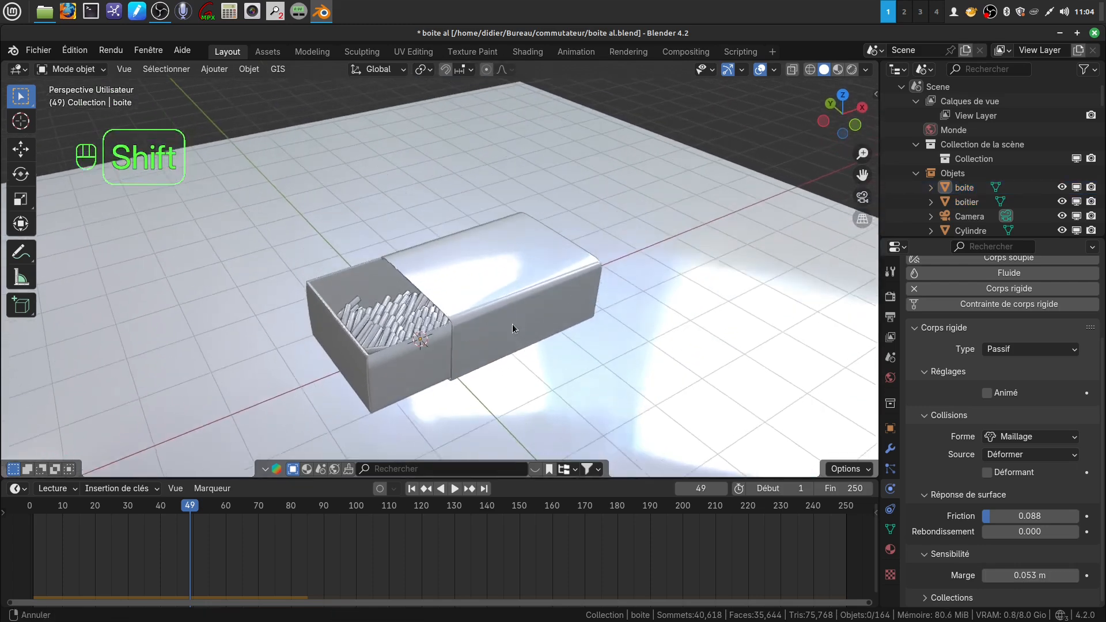
{"action": "left_click", "coordinate": [852, 69]}
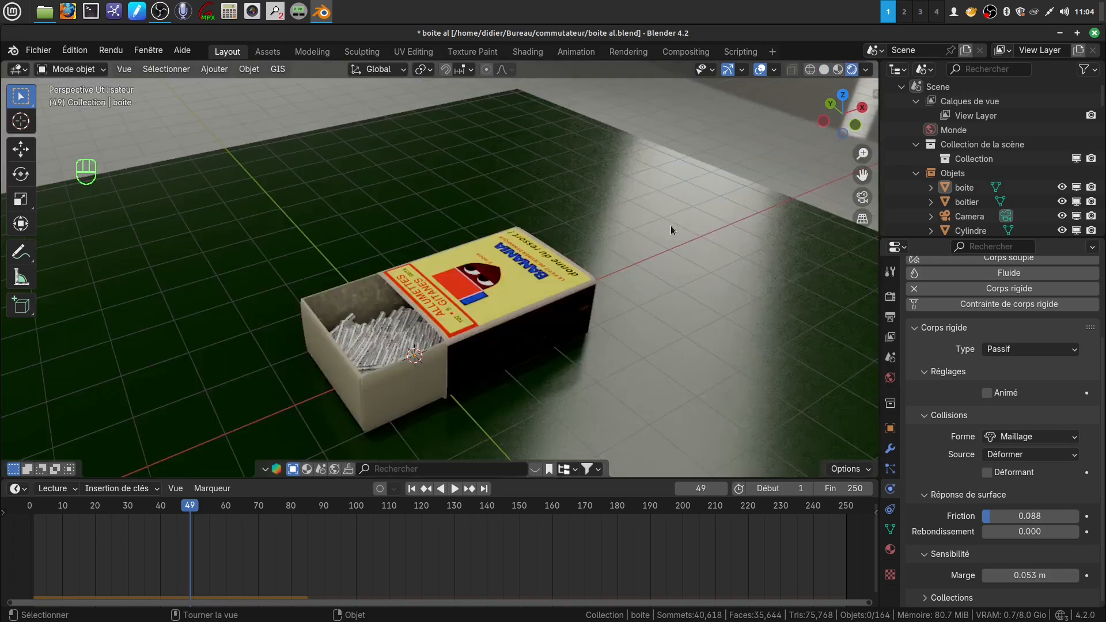
{"action": "scroll", "coordinate": [571, 291], "scroll_direction": "up", "scroll_amount": 3}
{"action": "middle_click_drag", "start_coordinate": [464, 341], "coordinate": [454, 301]}
{"action": "scroll", "coordinate": [474, 309], "scroll_direction": "down", "scroll_amount": 3}
{"action": "scroll", "coordinate": [461, 307], "scroll_direction": "up", "scroll_amount": 3}
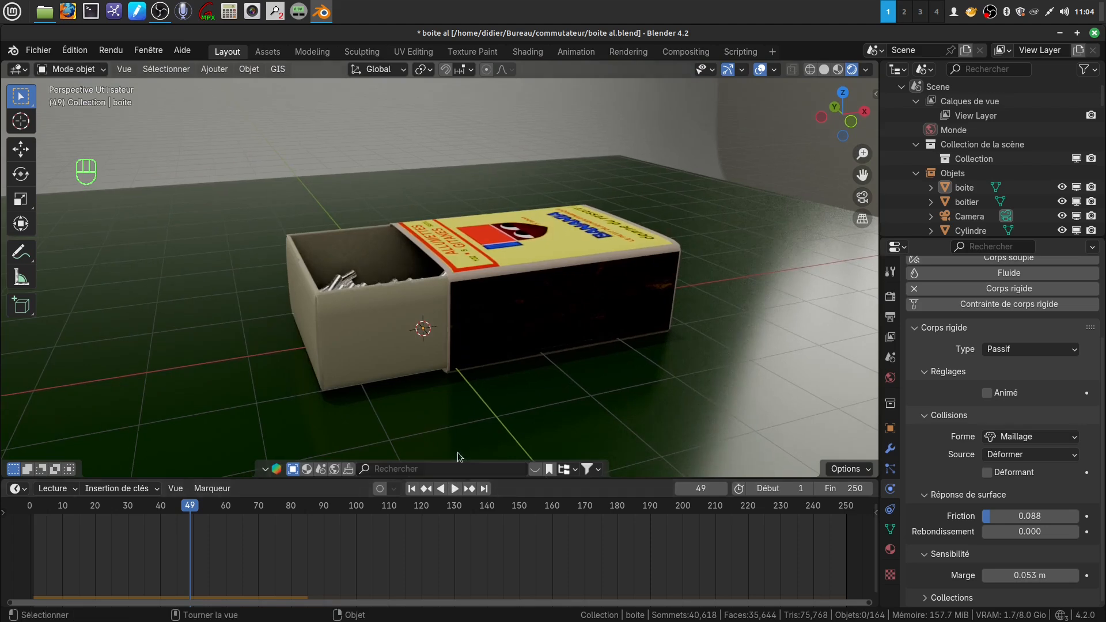
Hide the matchbox sleeve and switch the viewport back to solid shading
{"action": "left_click", "coordinate": [504, 300]}
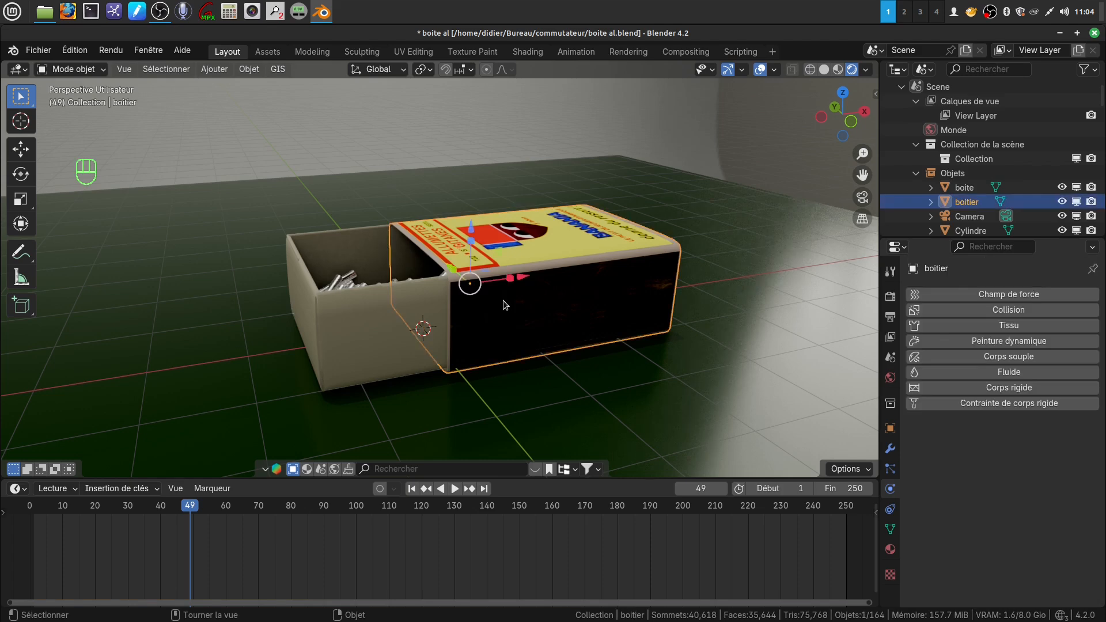
{"action": "key", "text": "h"}
{"action": "middle_click_drag", "start_coordinate": [485, 279], "coordinate": [481, 313]}
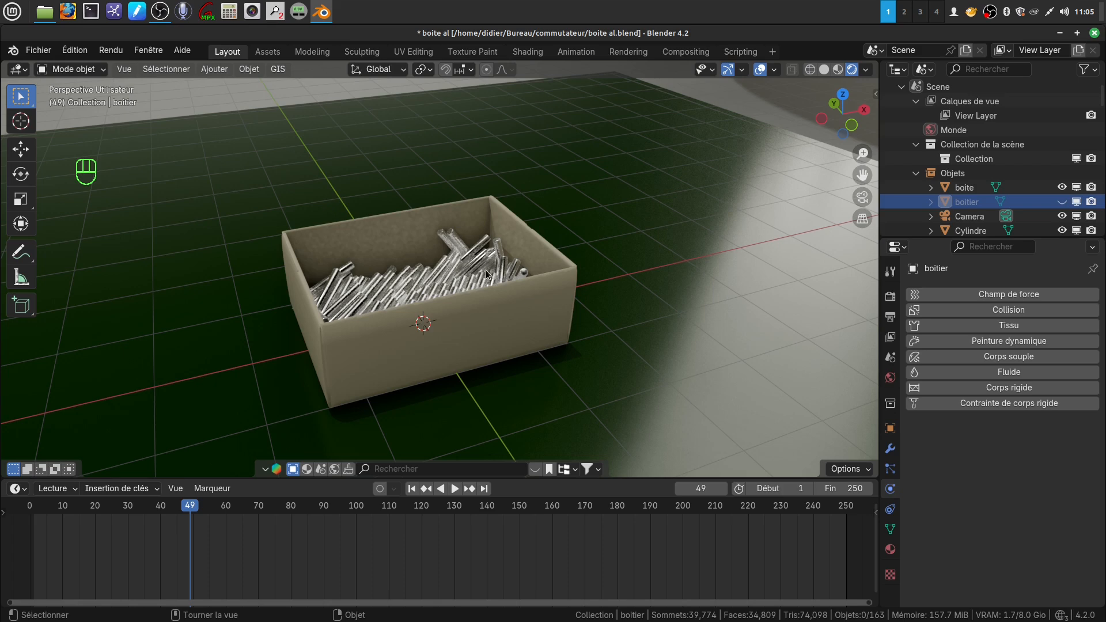
{"action": "left_click", "coordinate": [823, 70]}
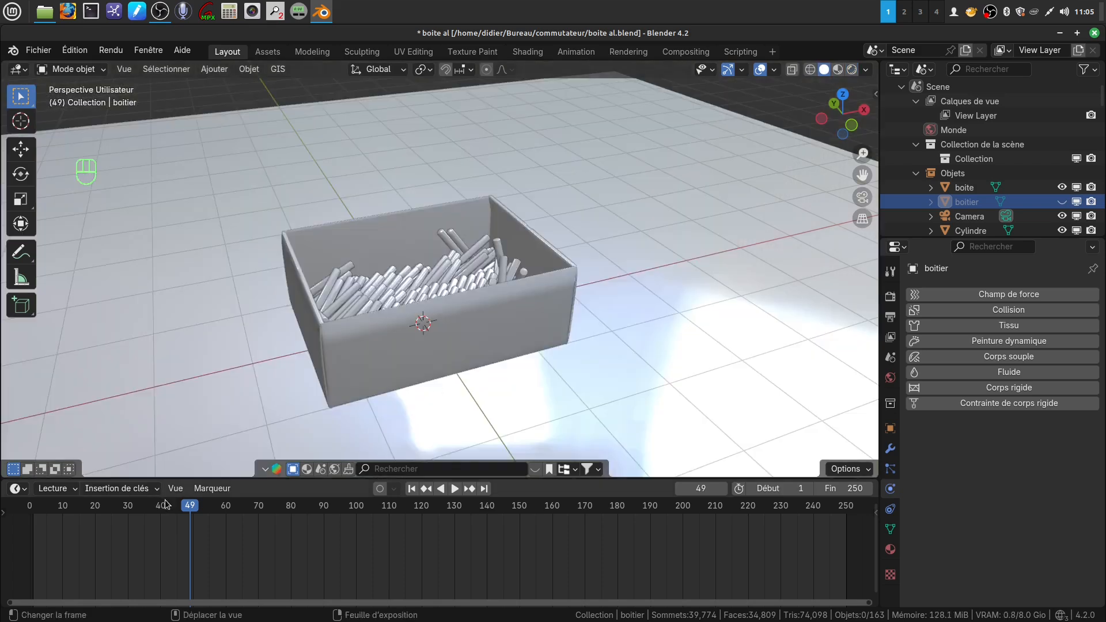
Return to frame 1, then expand the corner rod's rigid body dynamics settings and adjust its translation damping
{"action": "left_click_drag", "start_coordinate": [165, 505], "coordinate": [33, 509]}
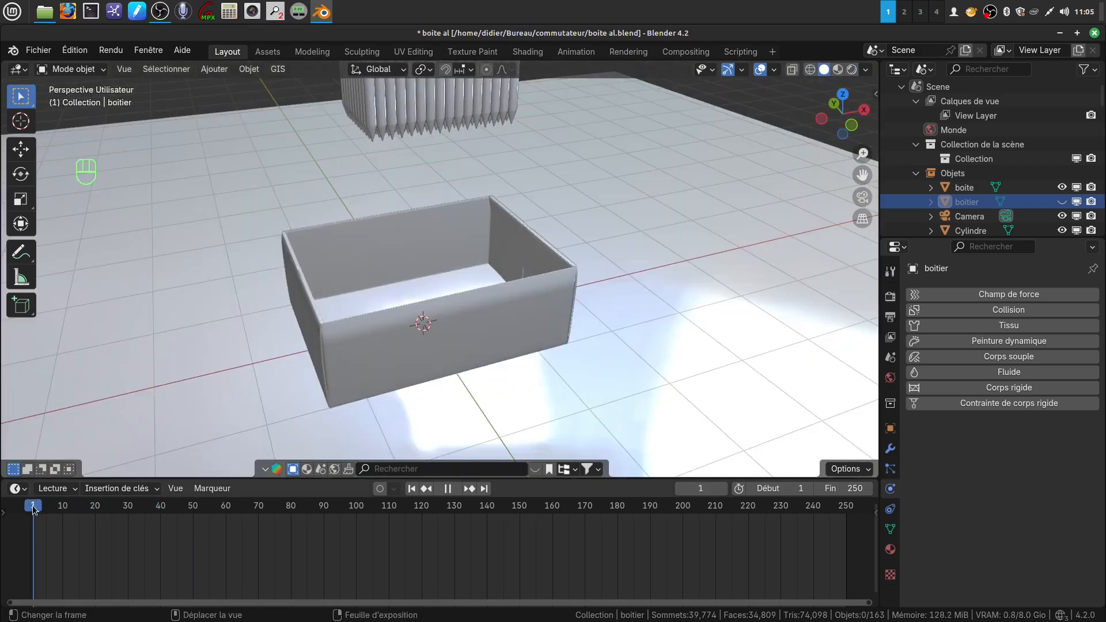
{"action": "middle_click_drag", "start_coordinate": [403, 329], "coordinate": [401, 280]}
{"action": "scroll", "coordinate": [386, 300], "scroll_direction": "down", "scroll_amount": 3}
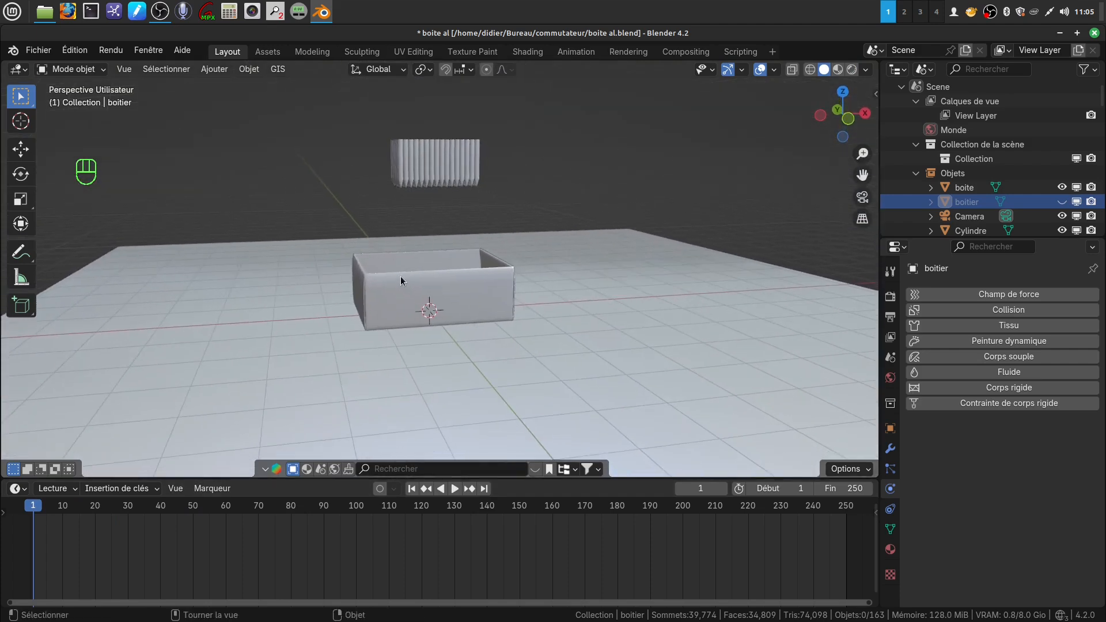
{"action": "left_click", "coordinate": [401, 182]}
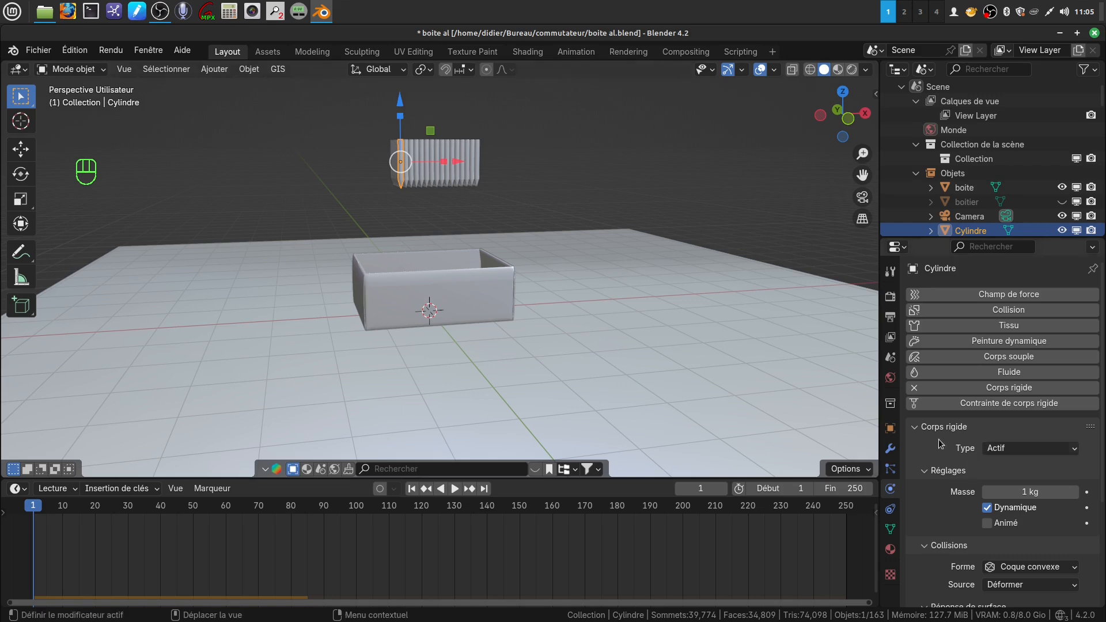
{"action": "scroll", "coordinate": [938, 444], "scroll_direction": "down", "scroll_amount": 3}
{"action": "scroll", "coordinate": [938, 464], "scroll_direction": "down", "scroll_amount": 1}
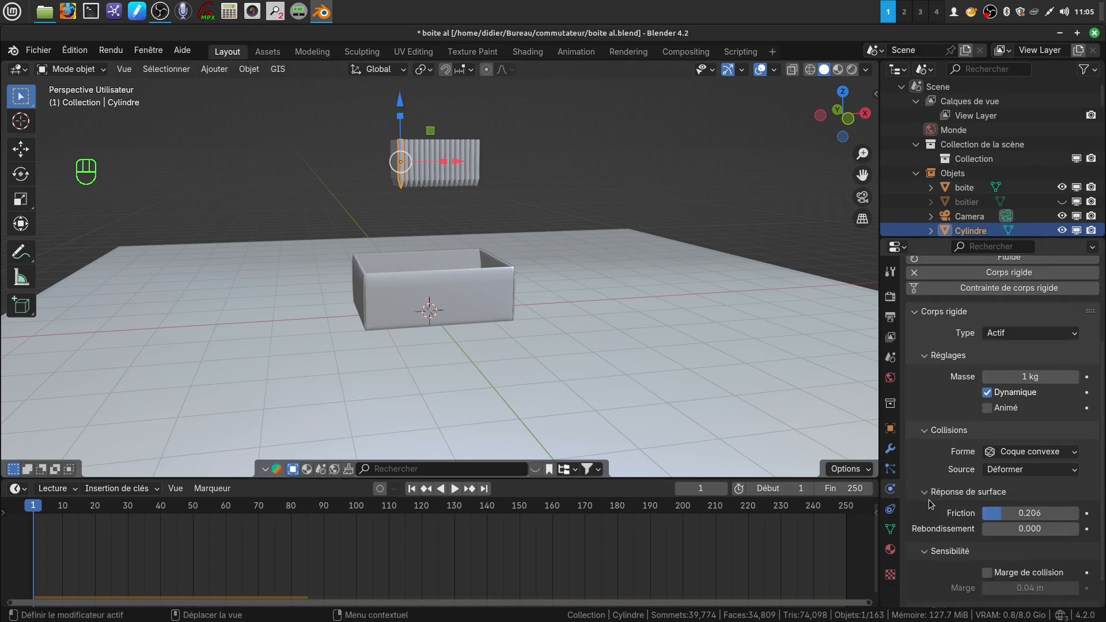
{"action": "scroll", "coordinate": [951, 503], "scroll_direction": "up", "scroll_amount": 3}
{"action": "scroll", "coordinate": [947, 506], "scroll_direction": "down", "scroll_amount": 4}
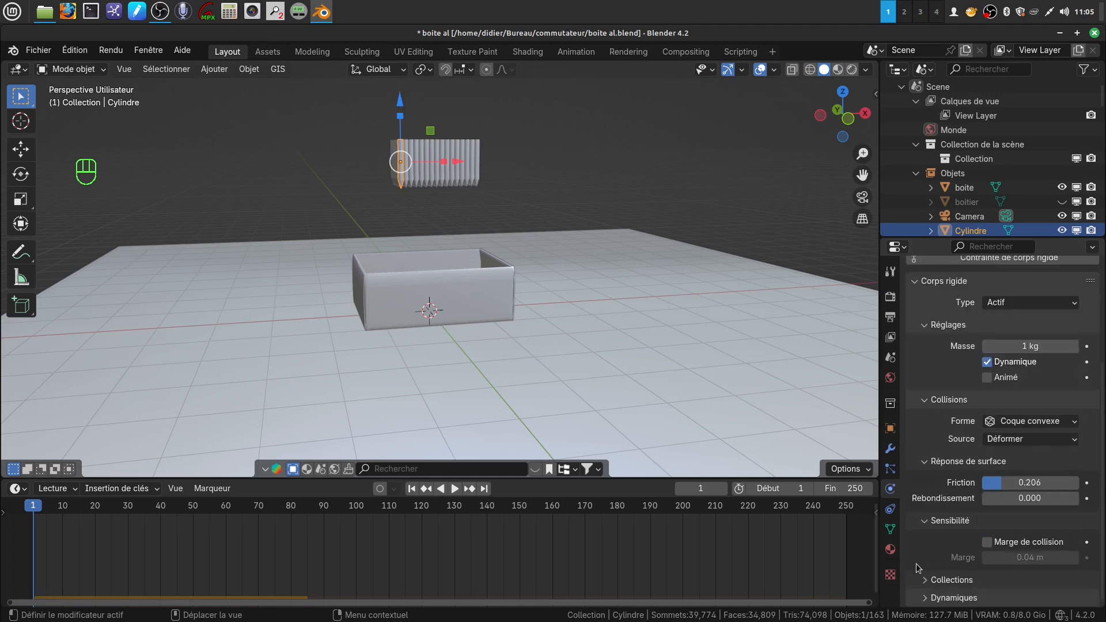
{"action": "left_click", "coordinate": [921, 598]}
{"action": "scroll", "coordinate": [940, 563], "scroll_direction": "down", "scroll_amount": 2}
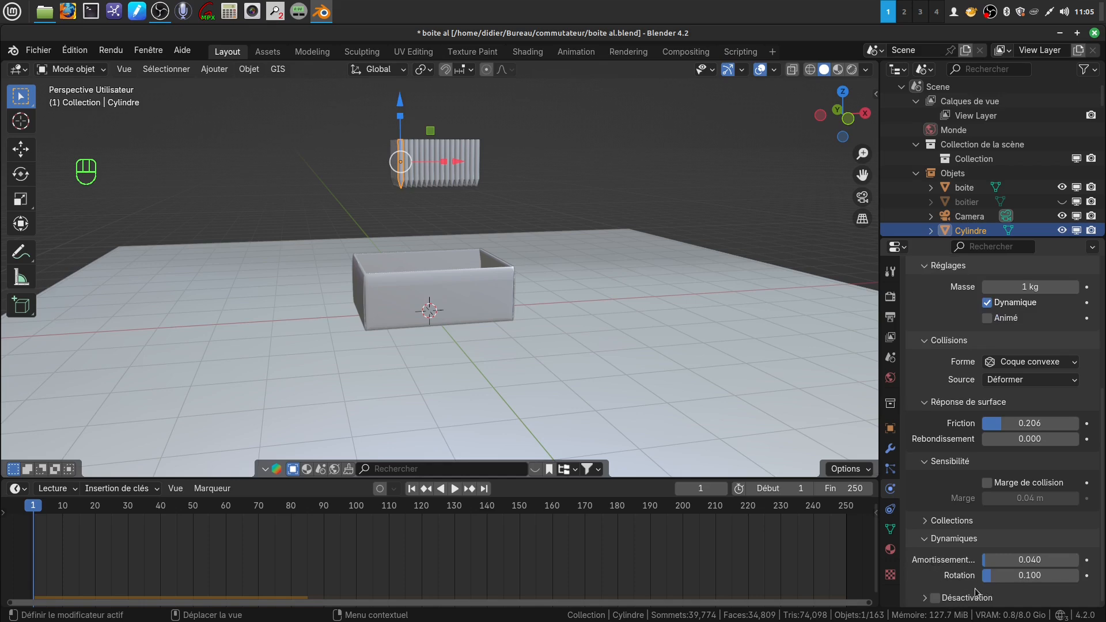
{"action": "left_click_drag", "start_coordinate": [987, 564], "coordinate": [988, 565]}
Set the corner rod's friction to 0.059 and copy its rigid body settings to all the rods
{"action": "scroll", "coordinate": [1005, 521], "scroll_direction": "up", "scroll_amount": 2}
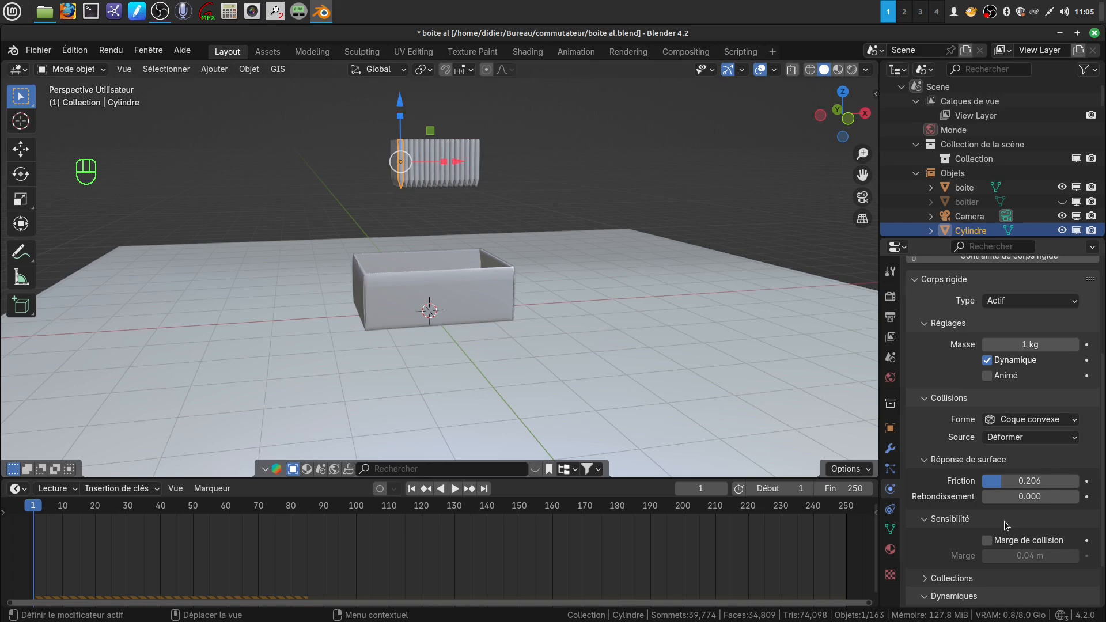
{"action": "left_click_drag", "start_coordinate": [1000, 483], "coordinate": [986, 483]}
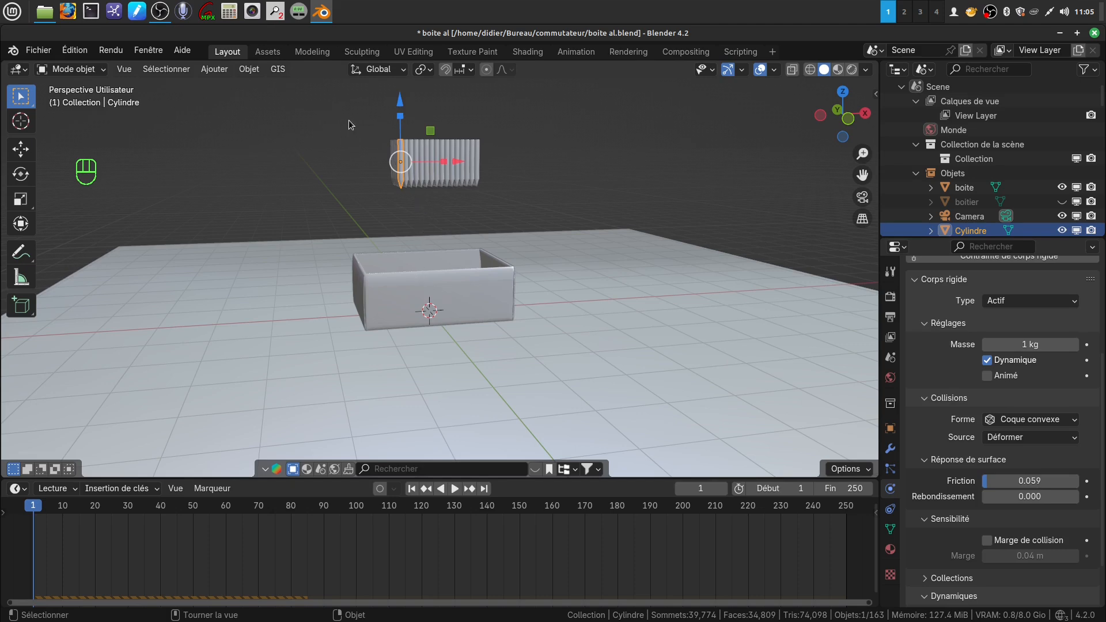
{"action": "left_click_drag", "start_coordinate": [349, 121], "coordinate": [520, 189]}
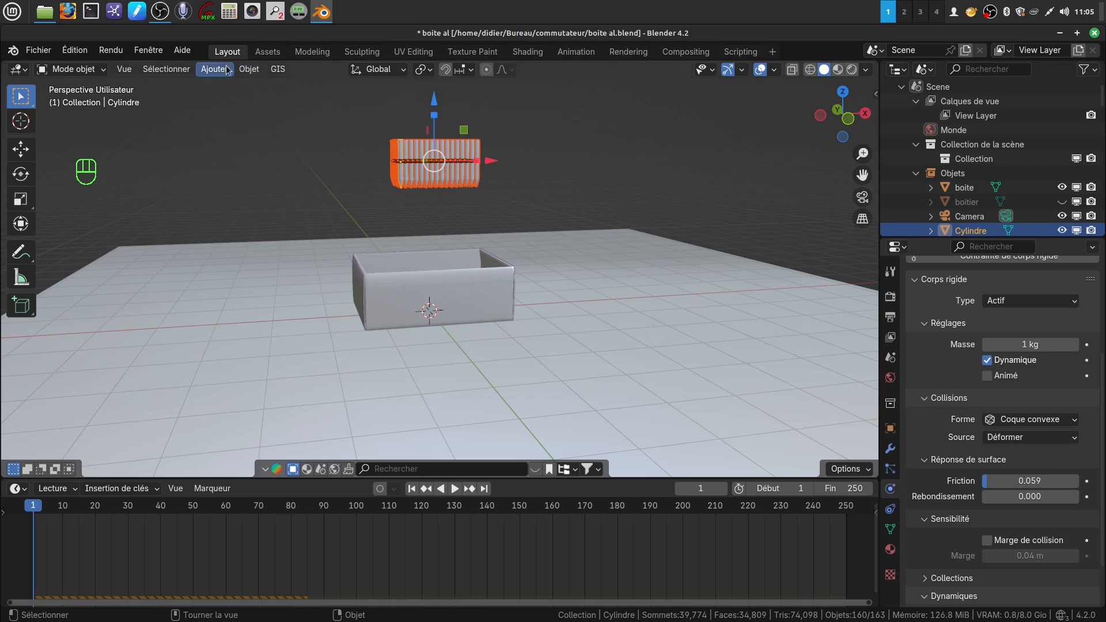
{"action": "left_click", "coordinate": [226, 69]}
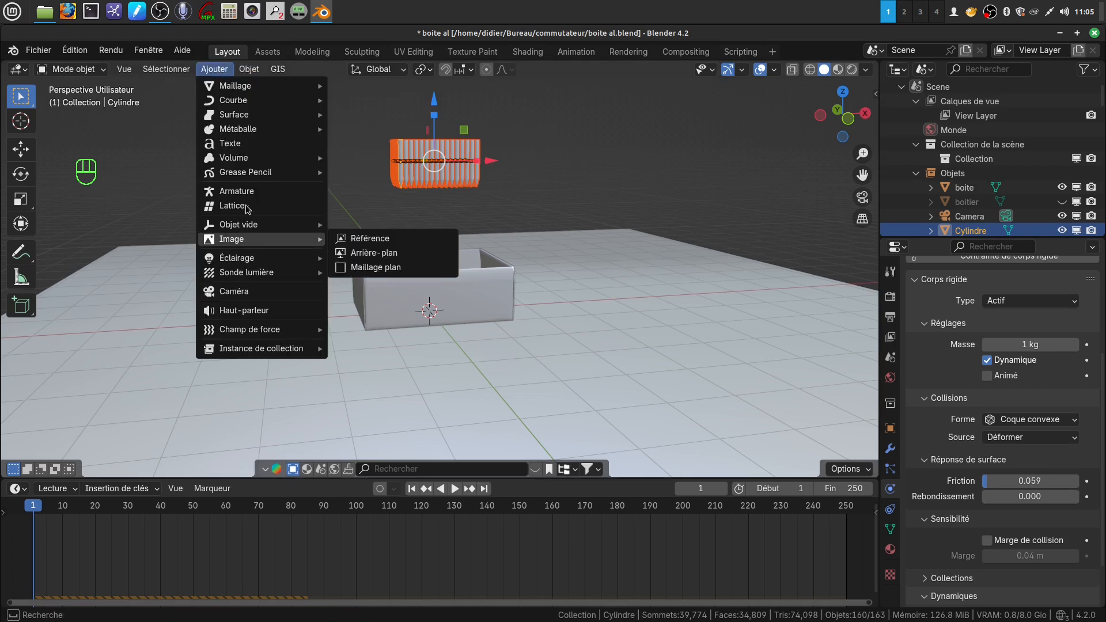
{"action": "mouse_move", "coordinate": [247, 69]}
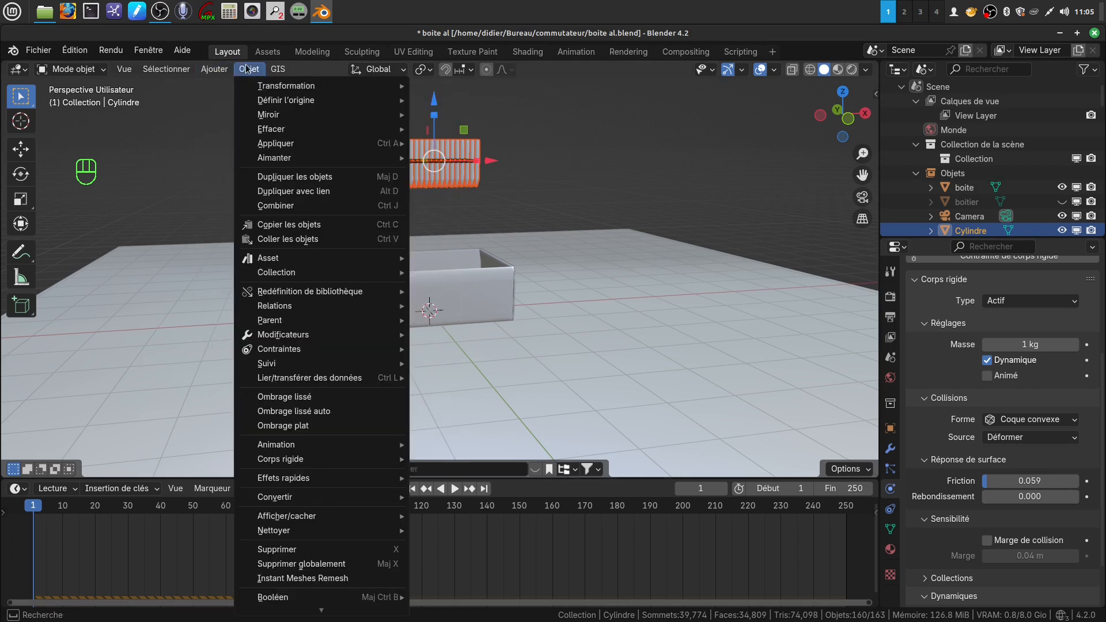
{"action": "mouse_move", "coordinate": [305, 460]}
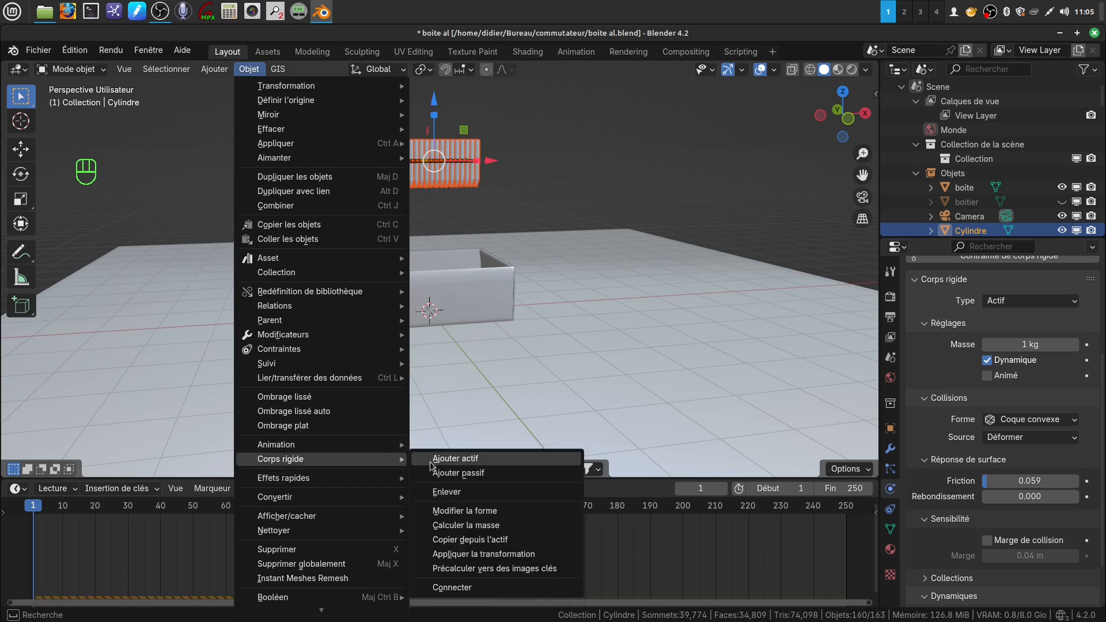
{"action": "left_click", "coordinate": [507, 540]}
{"action": "left_click", "coordinate": [488, 186]}
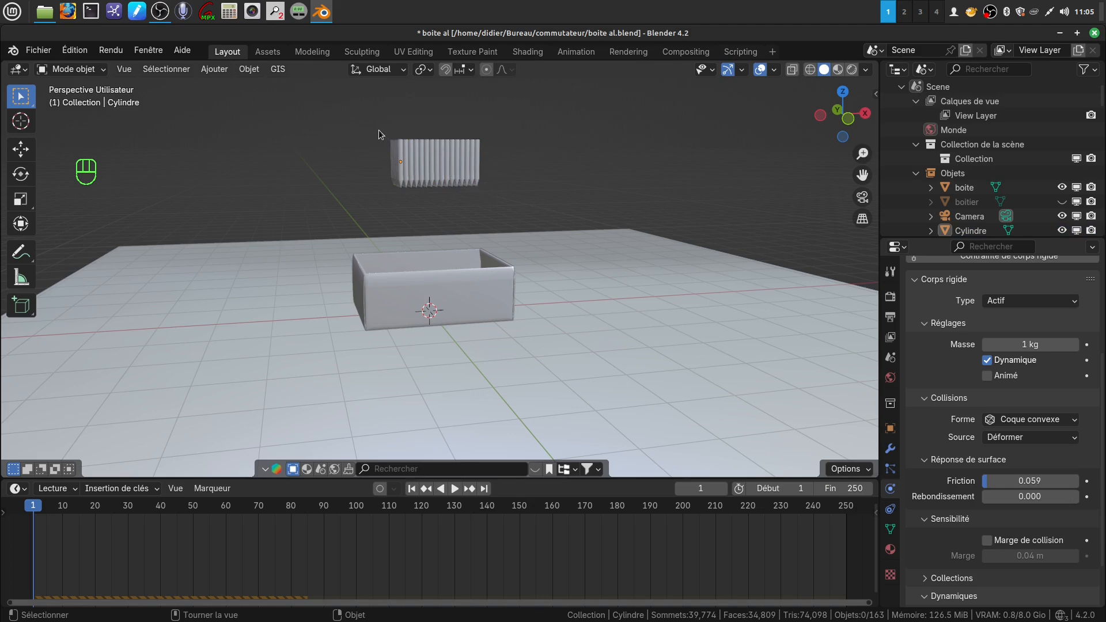
Raise the whole block of rods about 0.8 m along Z above the tray
{"action": "left_click_drag", "start_coordinate": [379, 131], "coordinate": [528, 206]}
{"action": "middle_click_drag", "start_coordinate": [518, 186], "coordinate": [506, 176]}
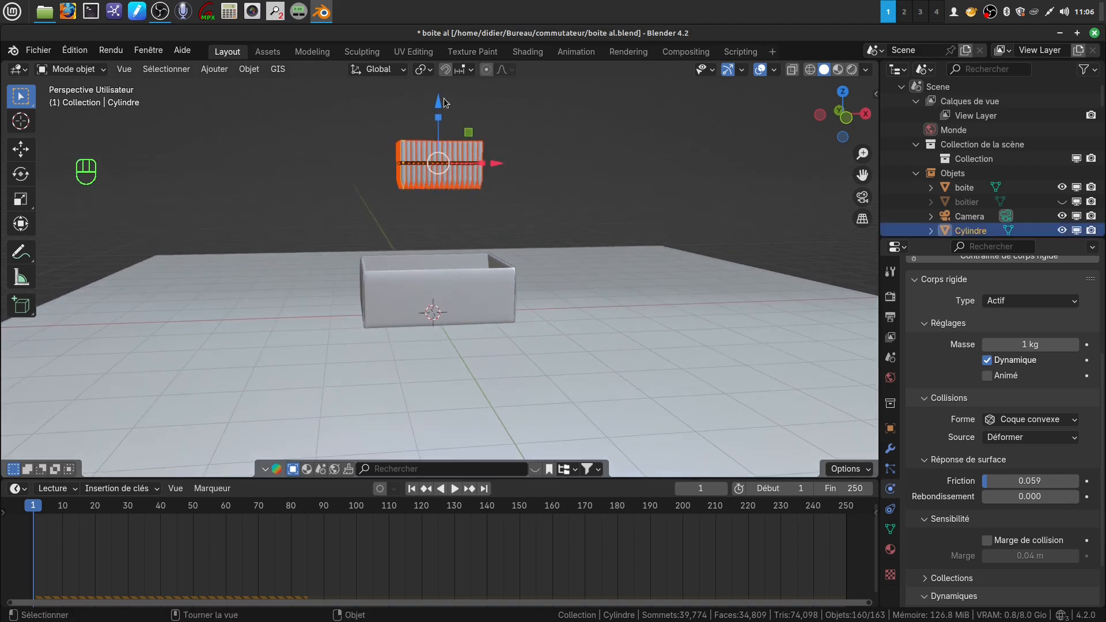
{"action": "left_click_drag", "start_coordinate": [445, 102], "coordinate": [445, 60]}
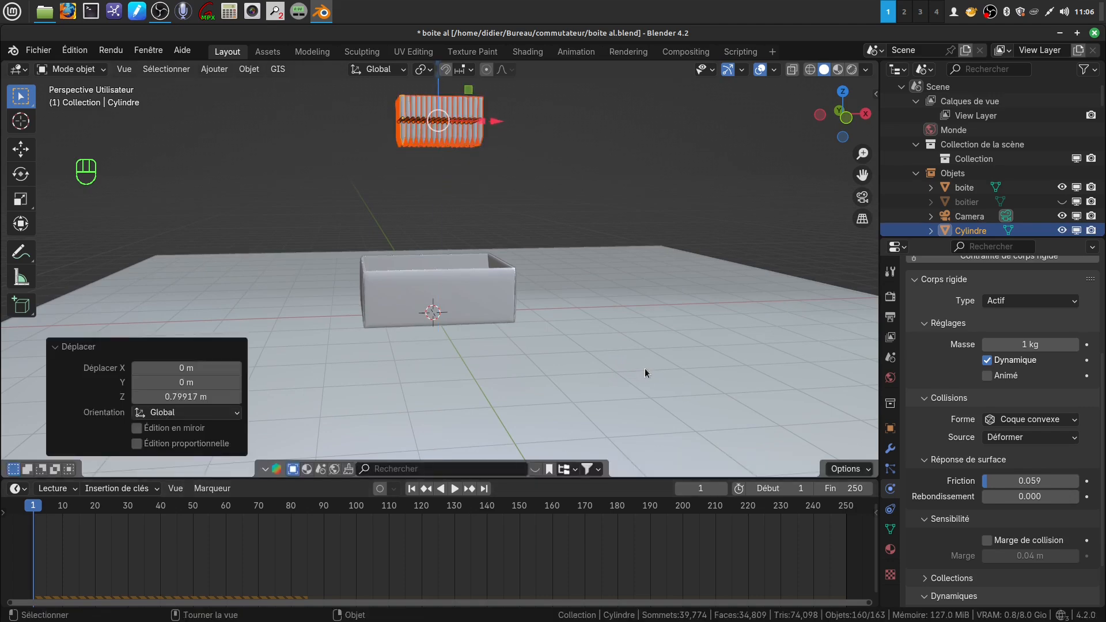
{"action": "left_click", "coordinate": [395, 336]}
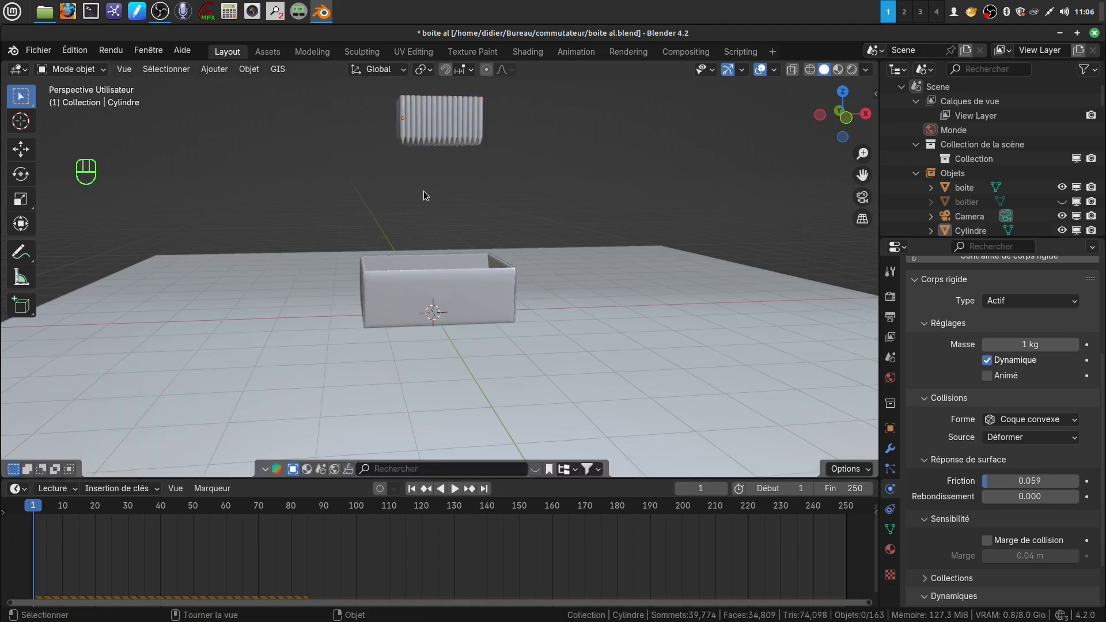
Run the rod drop simulation to about frame 130, stop it and inspect how the rods lie in the tray
{"action": "left_click", "coordinate": [455, 489]}
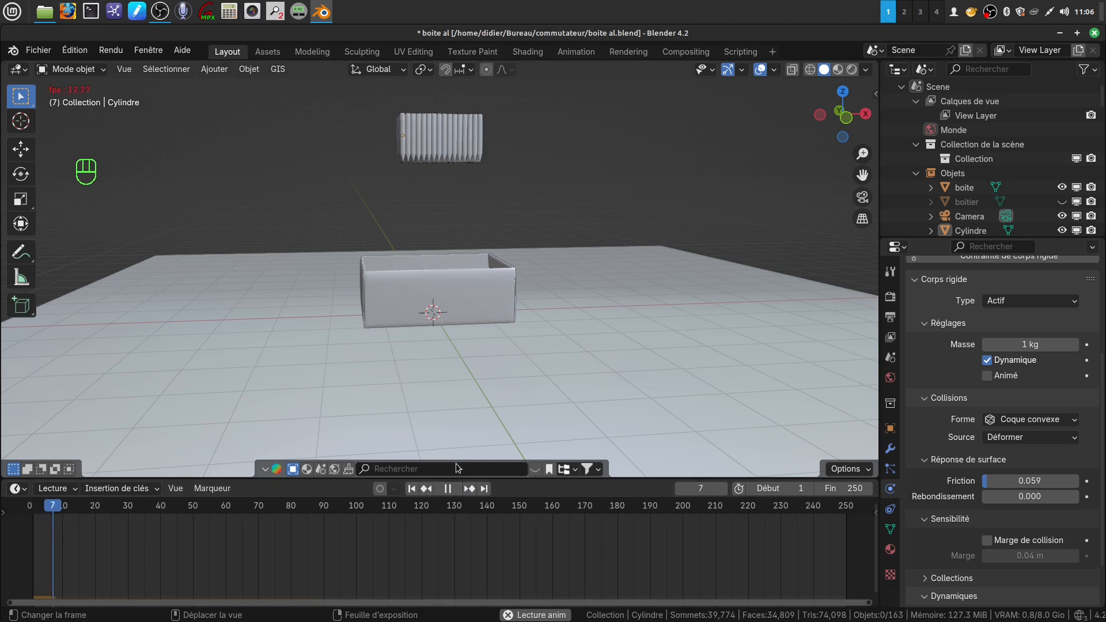
{"action": "middle_click_drag", "start_coordinate": [497, 386], "coordinate": [612, 445]}
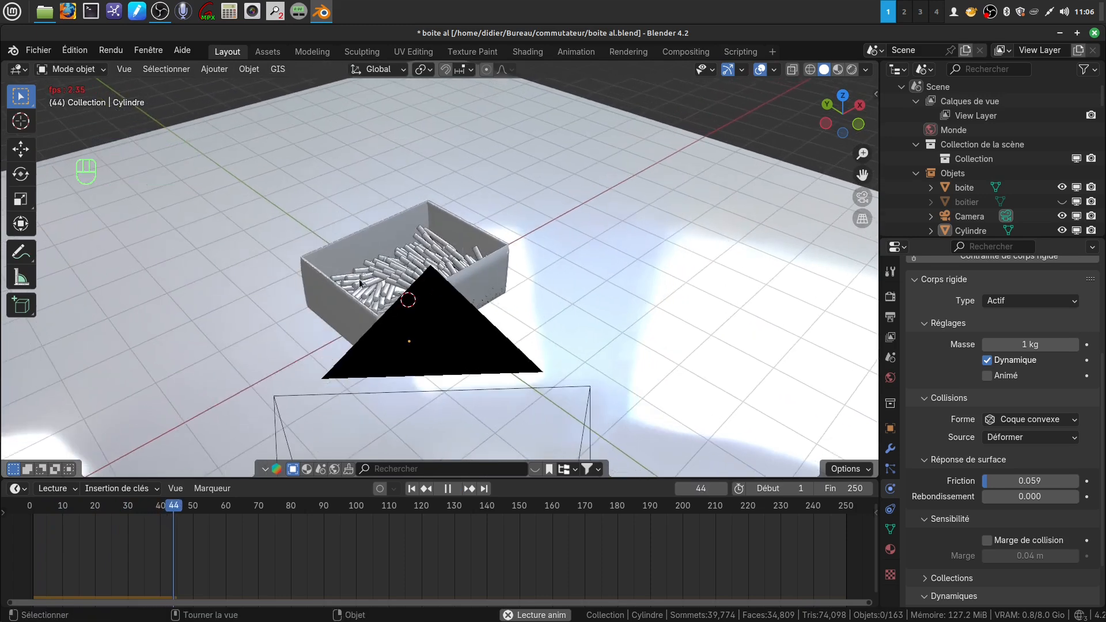
{"action": "middle_click_drag", "start_coordinate": [360, 282], "coordinate": [516, 278]}
{"action": "middle_click_drag", "start_coordinate": [448, 292], "coordinate": [455, 317]}
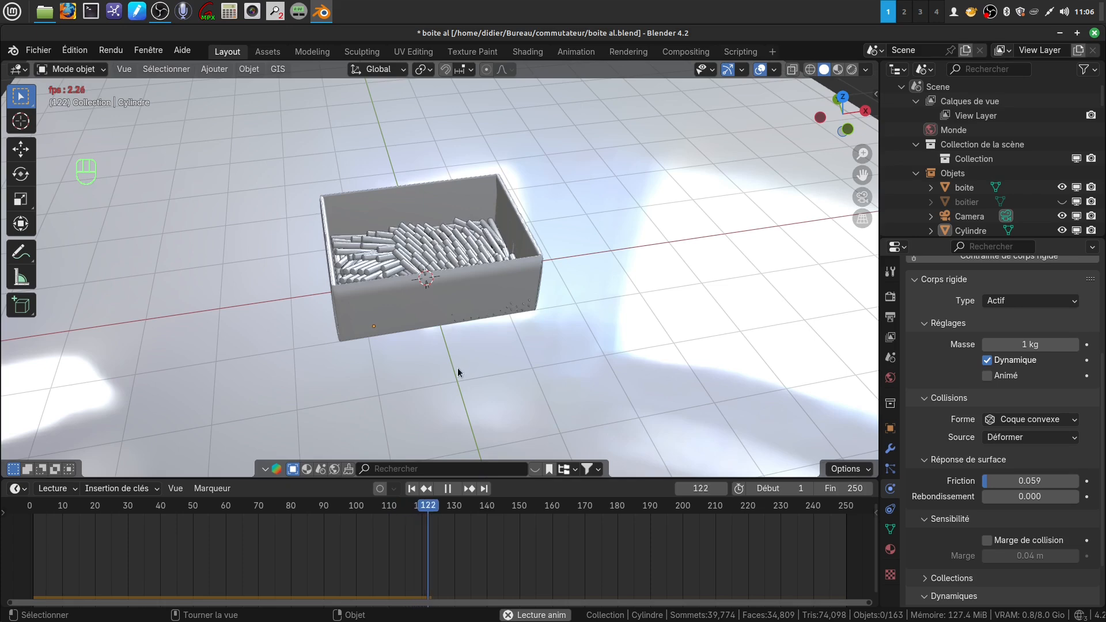
{"action": "left_click", "coordinate": [449, 490]}
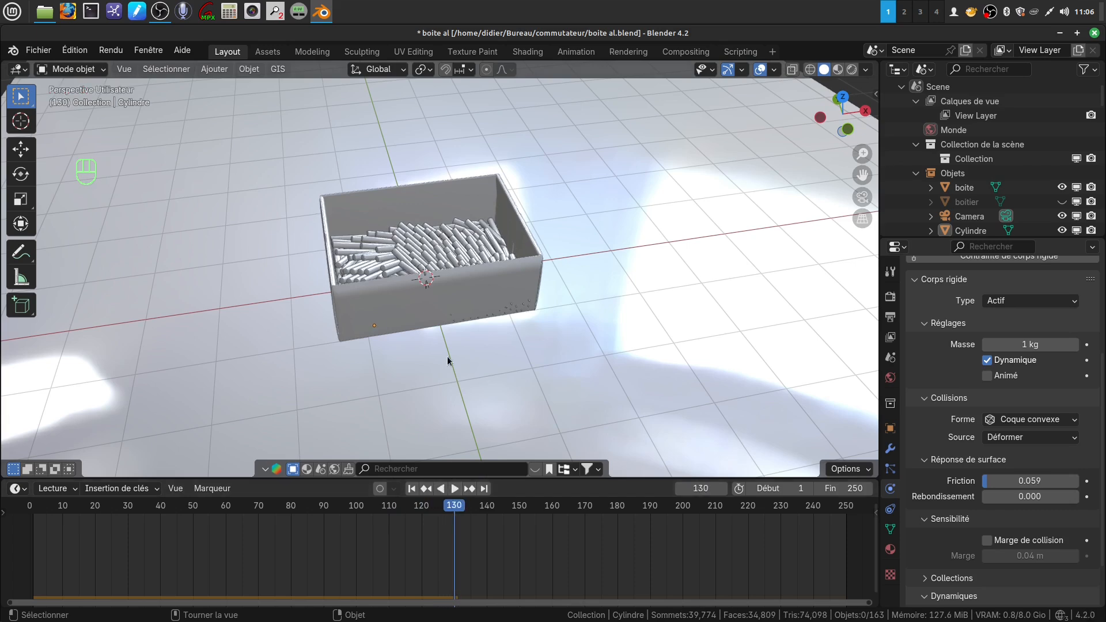
{"action": "middle_click_drag", "start_coordinate": [447, 356], "coordinate": [476, 397]}
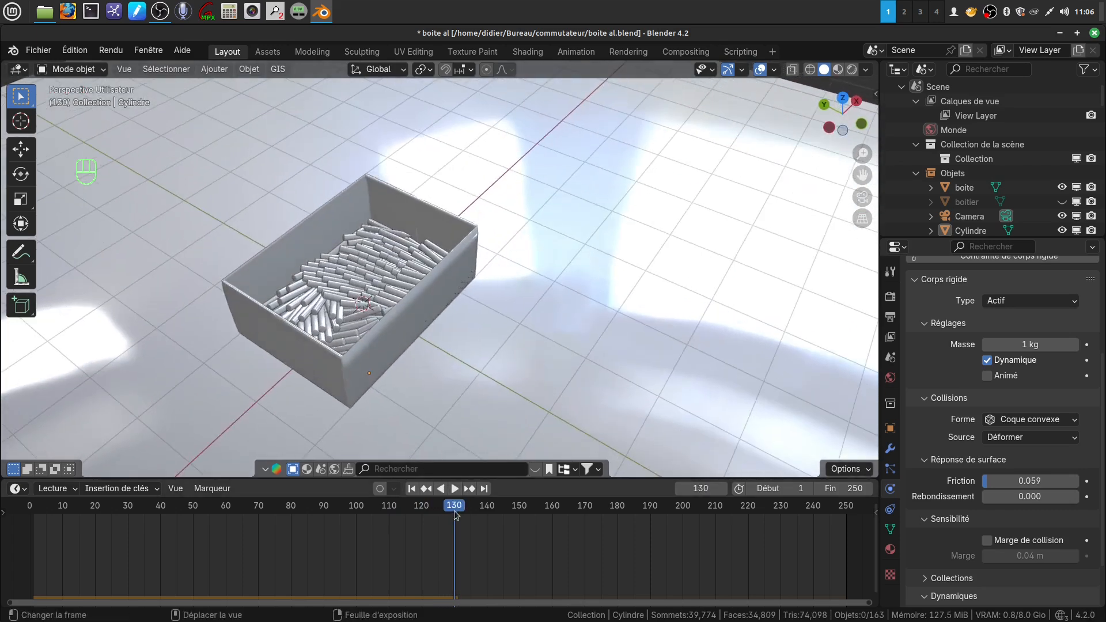
Bring the simulation back to frame 41 and view the rods in the tray at that moment
{"action": "left_click_drag", "start_coordinate": [455, 515], "coordinate": [164, 484]}
{"action": "key", "text": "space"}
{"action": "middle_click_drag", "start_coordinate": [398, 279], "coordinate": [363, 282]}
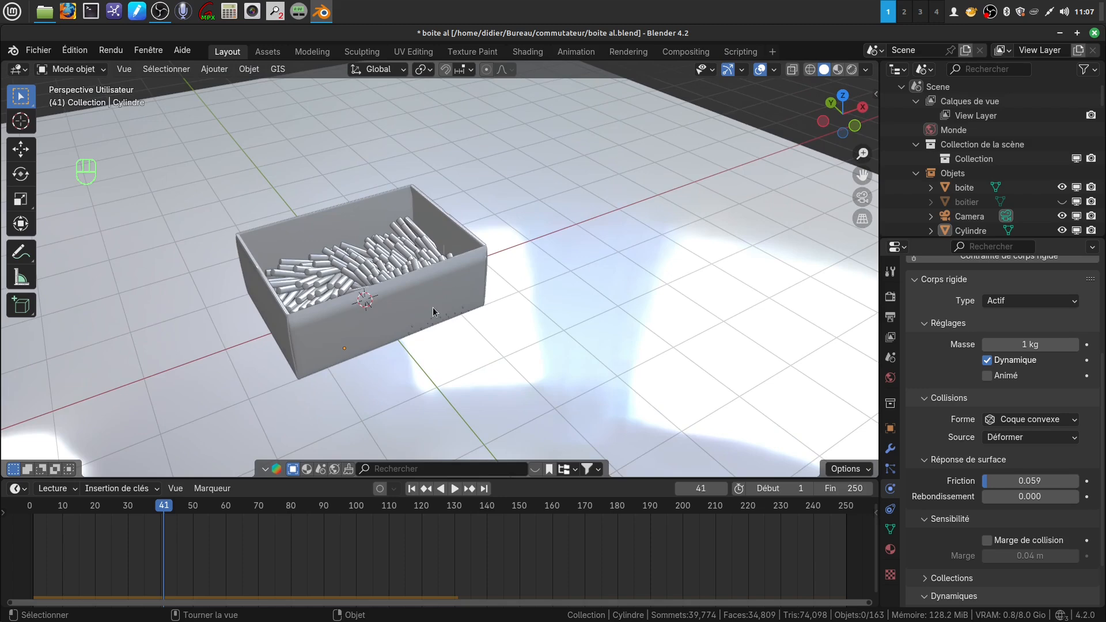
Unhide the matchbox sleeve and inspect the half-open box with its rods in rendered shading
{"action": "key", "text": "alt+h"}
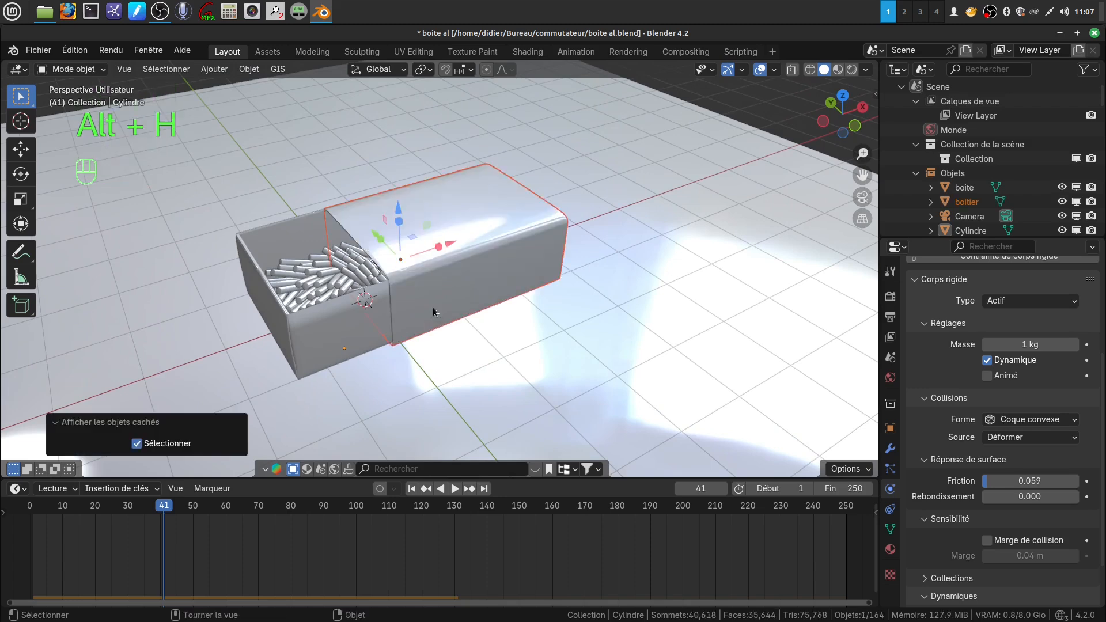
{"action": "middle_click_drag", "start_coordinate": [434, 306], "coordinate": [478, 302], "text": "shift"}
{"action": "left_click", "coordinate": [716, 150]}
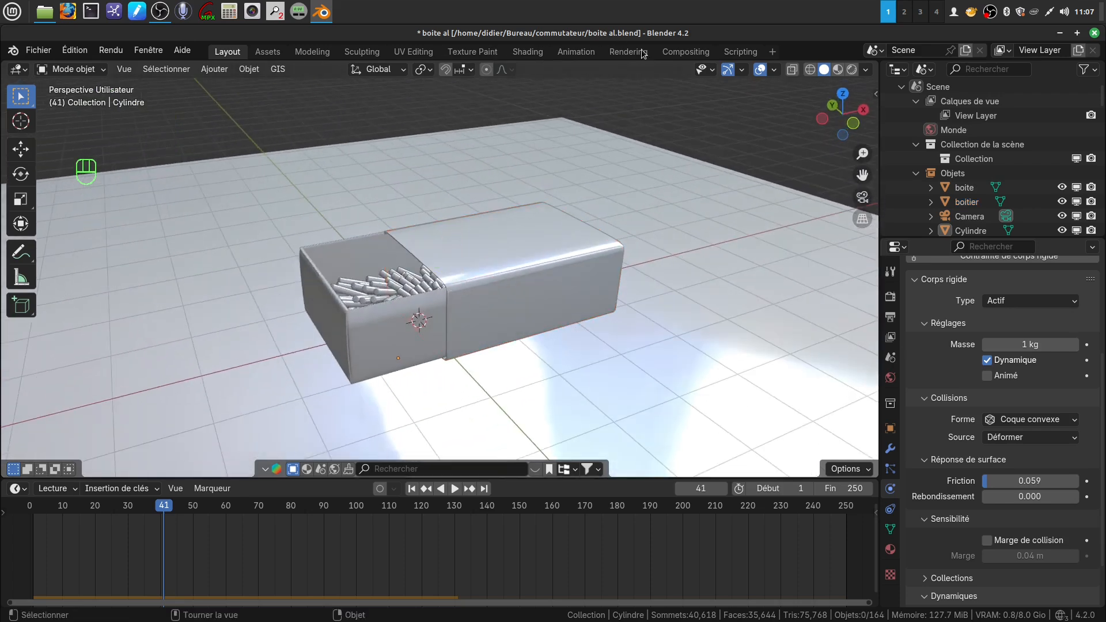
{"action": "left_click", "coordinate": [852, 69]}
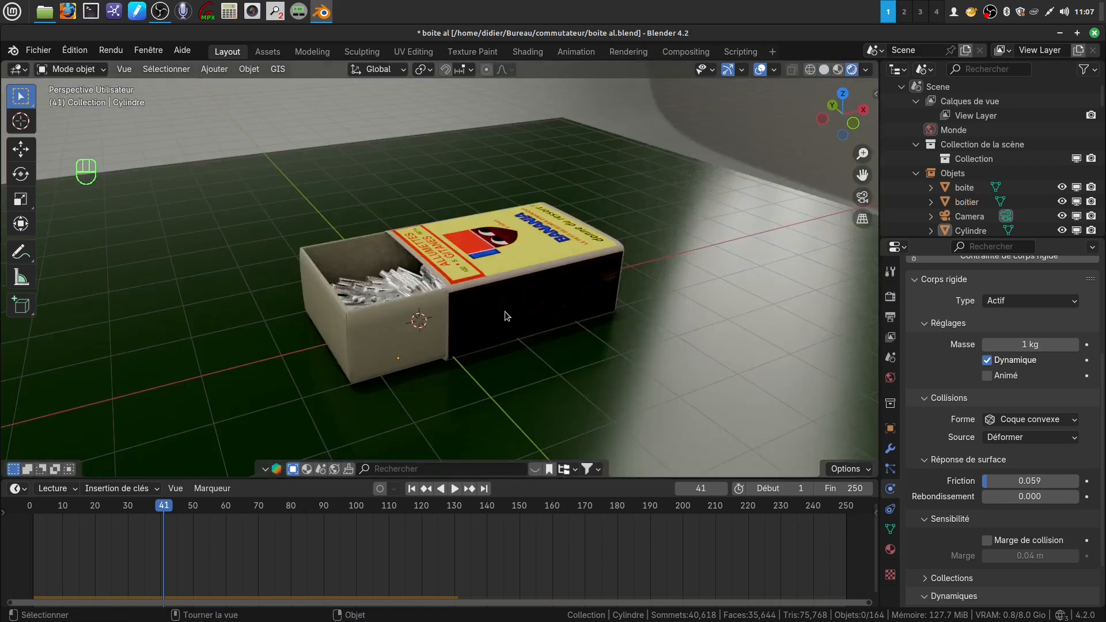
{"action": "scroll", "coordinate": [506, 313], "scroll_direction": "up", "scroll_amount": 2}
{"action": "middle_click_drag", "start_coordinate": [506, 313], "coordinate": [464, 274]}
{"action": "scroll", "coordinate": [505, 289], "scroll_direction": "down", "scroll_amount": 2}
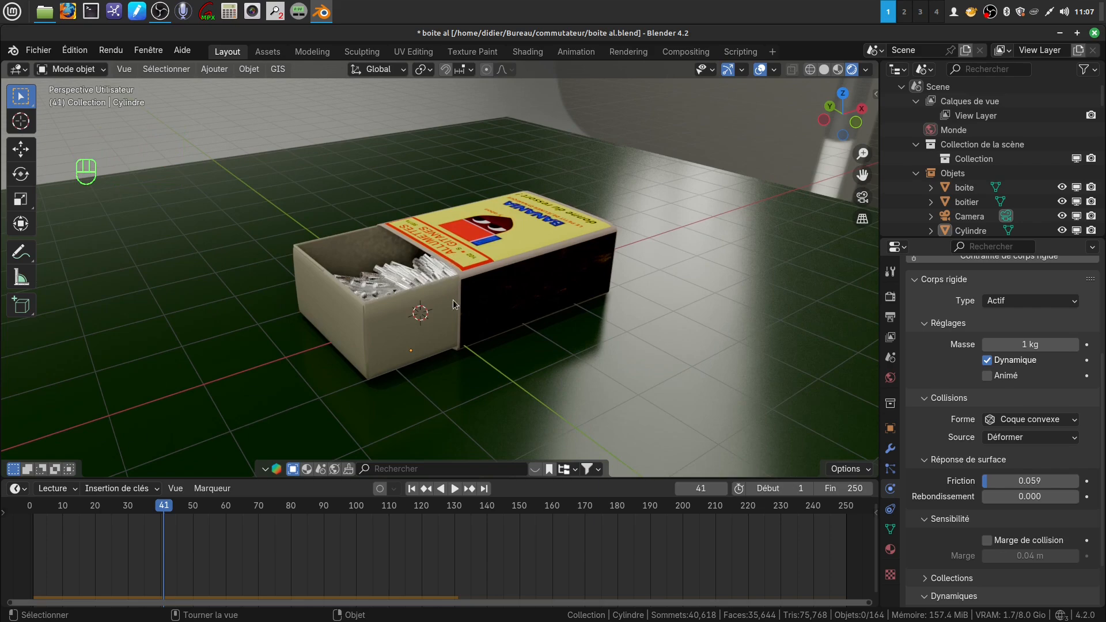
{"action": "scroll", "coordinate": [465, 326], "scroll_direction": "up", "scroll_amount": 3}
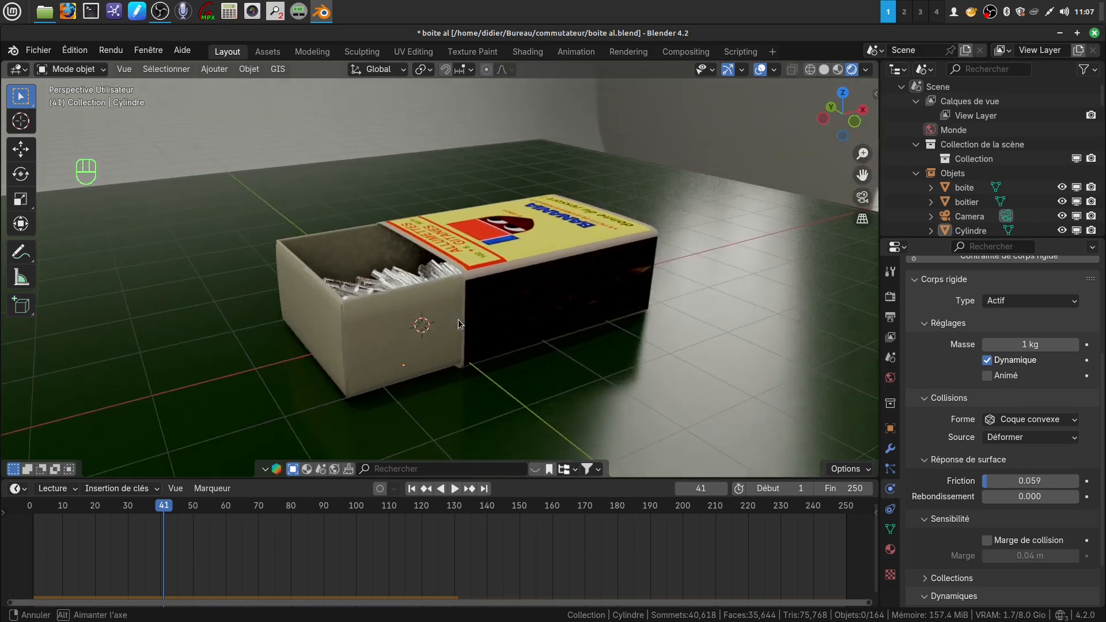
{"action": "middle_click_drag", "start_coordinate": [442, 266], "coordinate": [503, 322]}
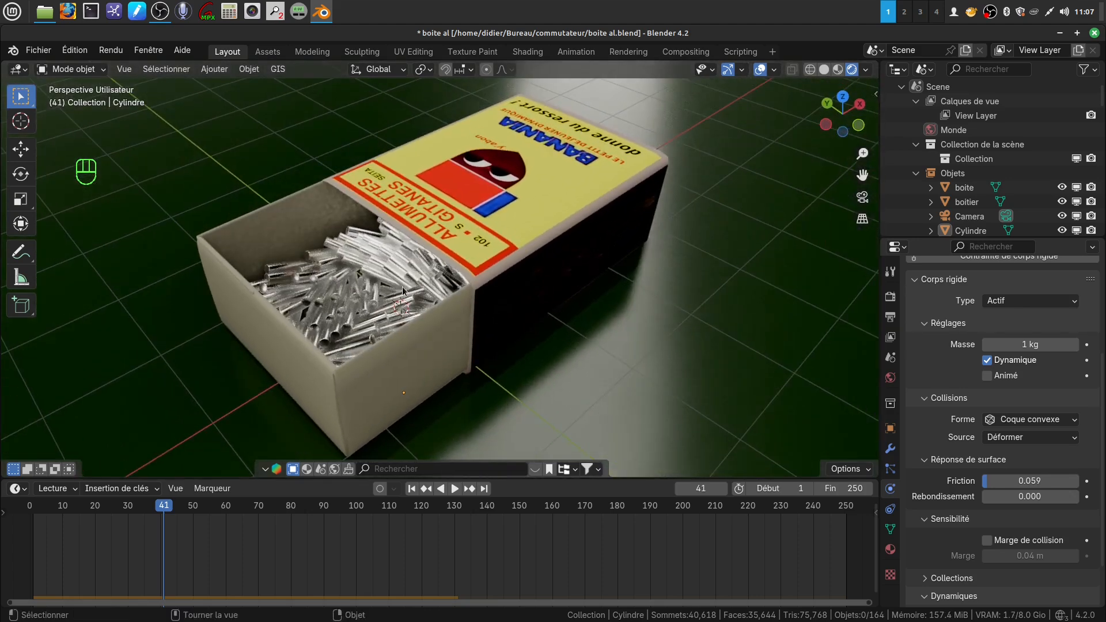
Switch the viewport back to solid shading and hide the matchbox sleeve
{"action": "left_click", "coordinate": [824, 69]}
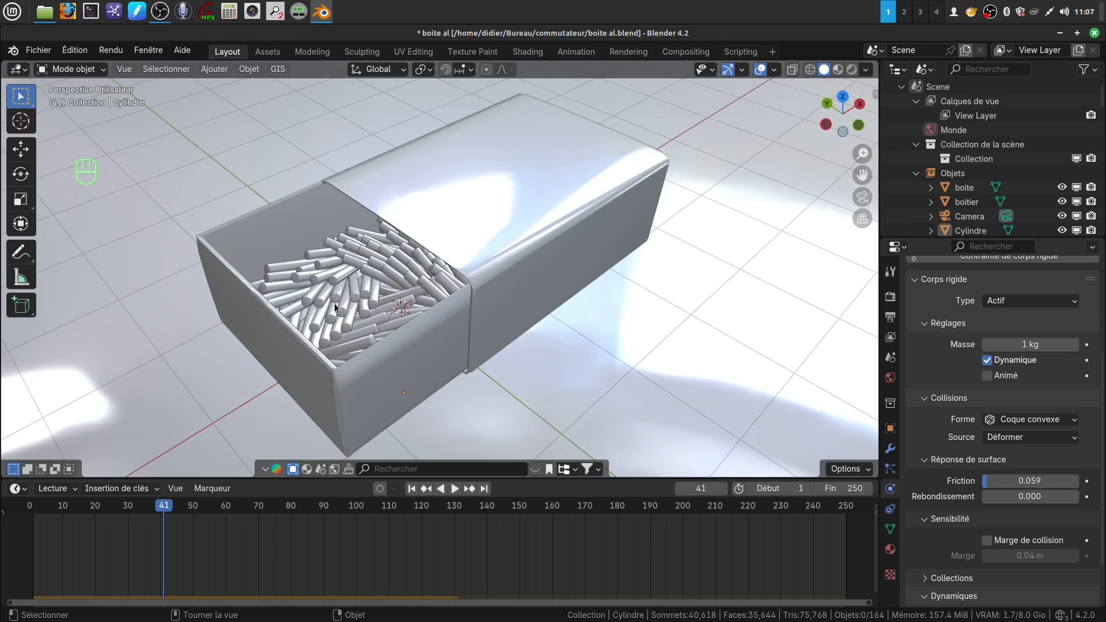
{"action": "middle_click_drag", "start_coordinate": [432, 316], "coordinate": [400, 291]}
{"action": "left_click", "coordinate": [507, 288]}
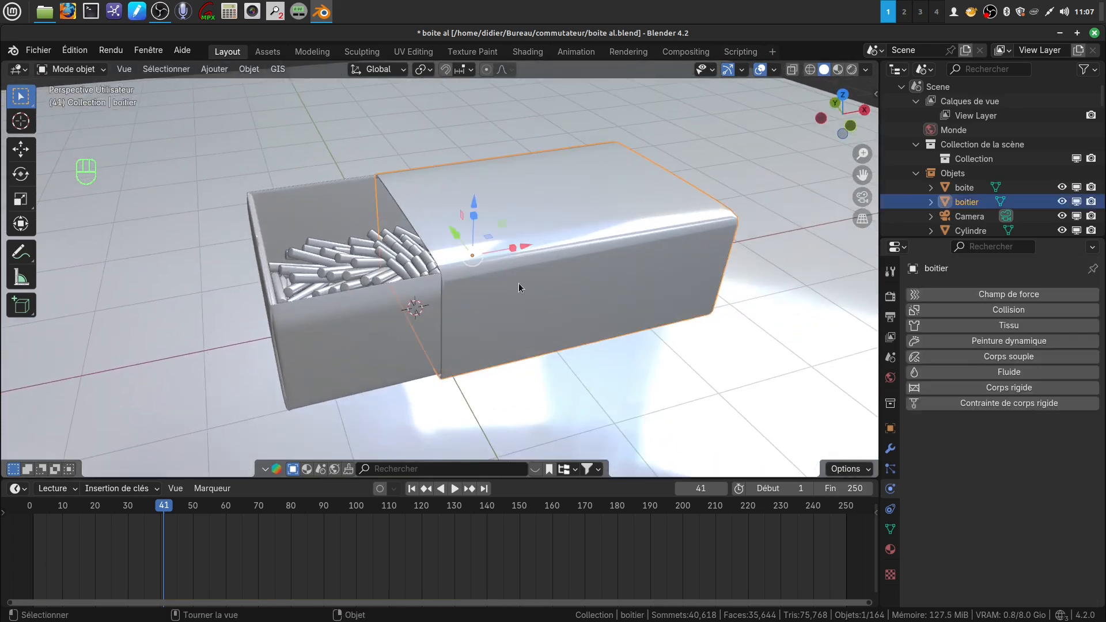
{"action": "key", "text": "h"}
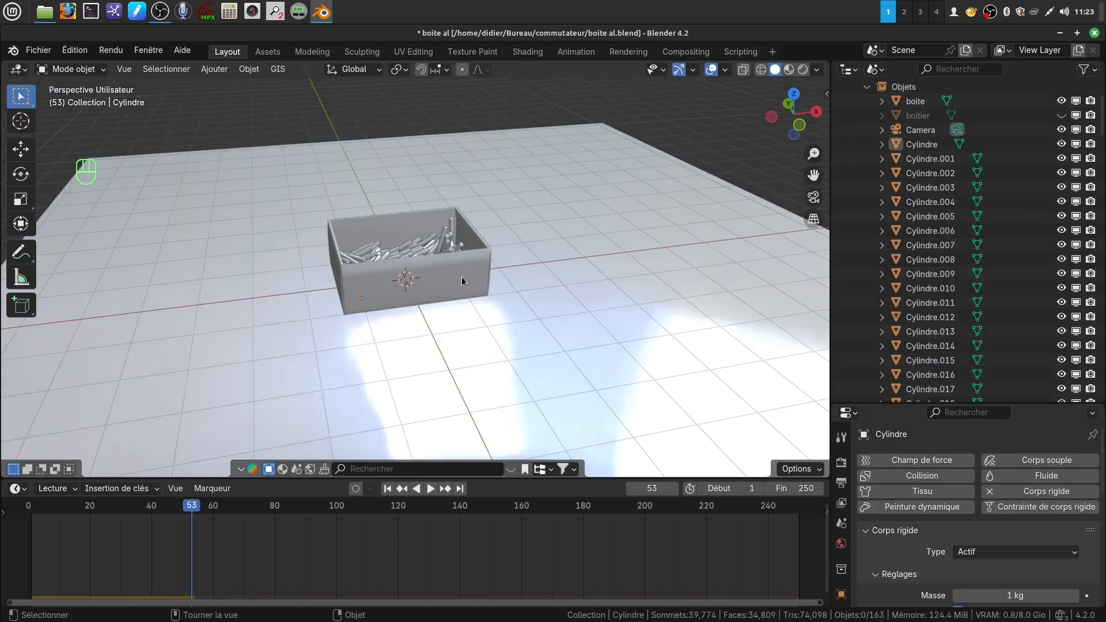
Select the tray, the floor and all the rods, and apply their rigid body transformation at frame 53
{"action": "left_click", "coordinate": [392, 258]}
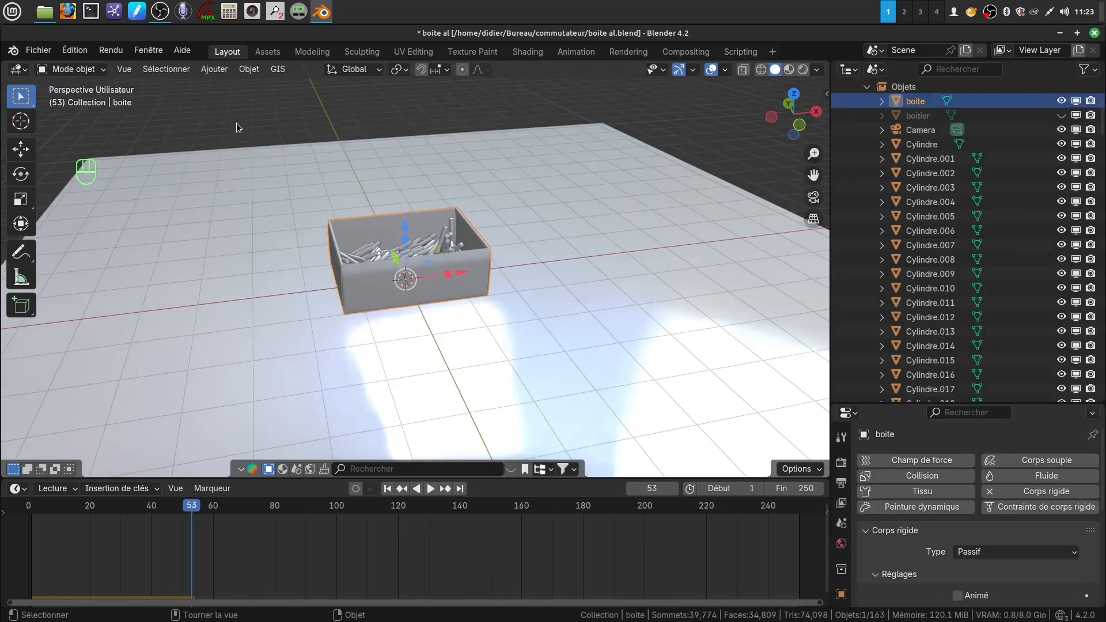
{"action": "left_click_drag", "start_coordinate": [236, 123], "coordinate": [539, 377]}
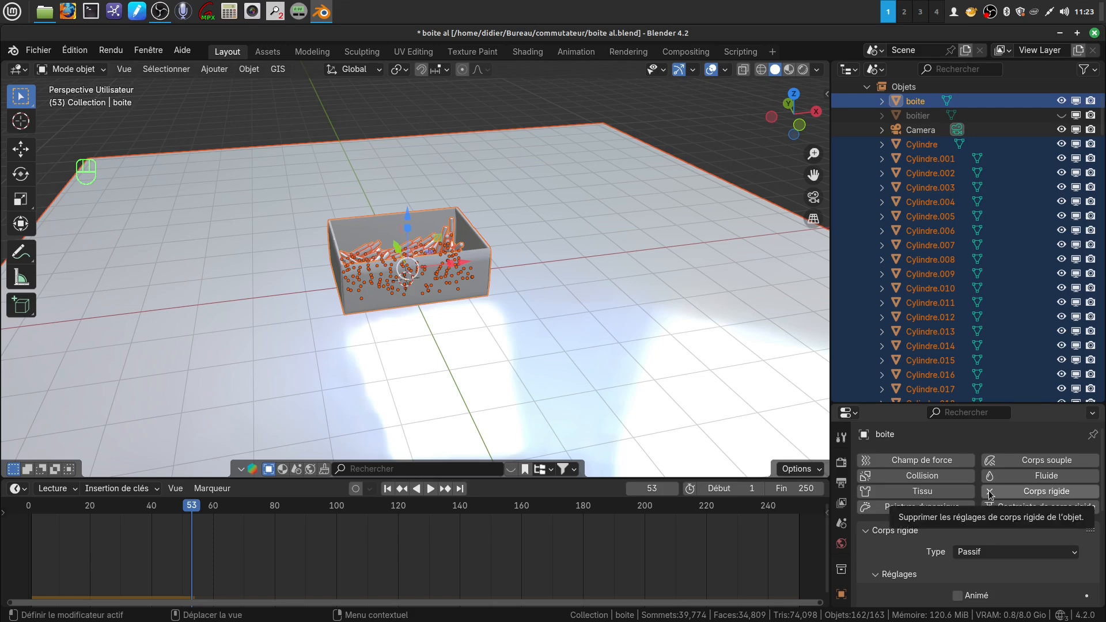
{"action": "left_click", "coordinate": [241, 72]}
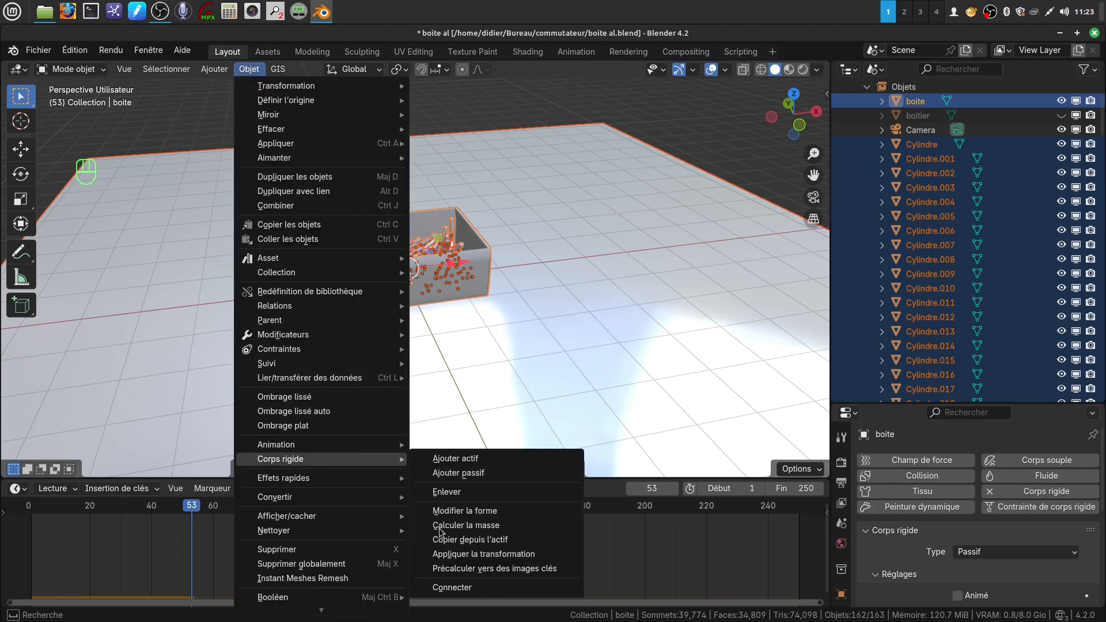
{"action": "left_click", "coordinate": [483, 554]}
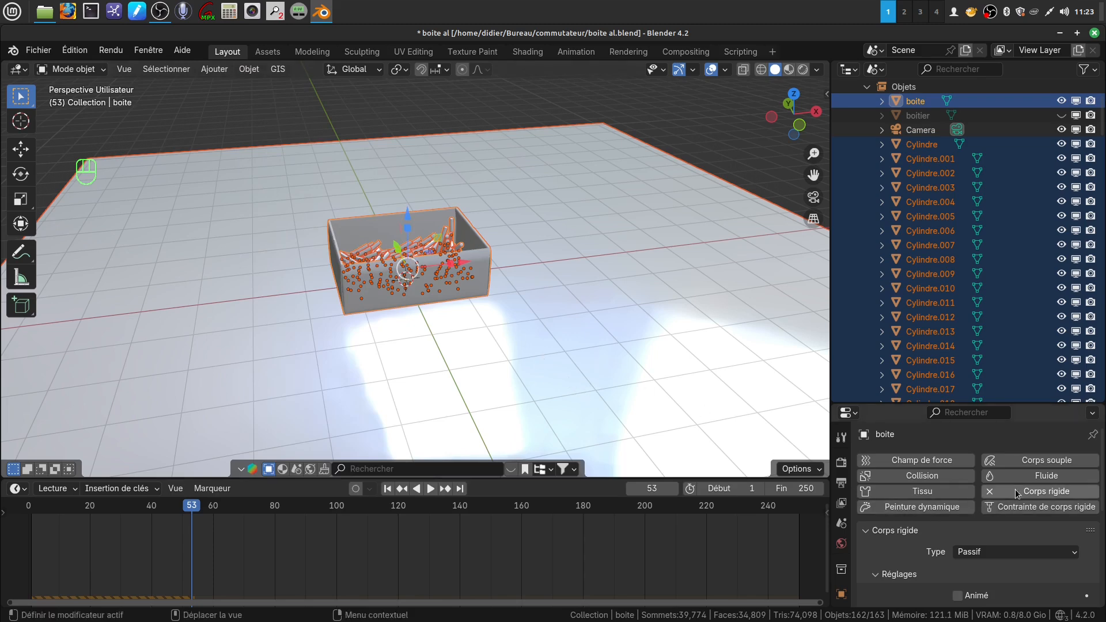
Remove the rigid body physics from the tray and from the floor plane
{"action": "left_click", "coordinate": [990, 492]}
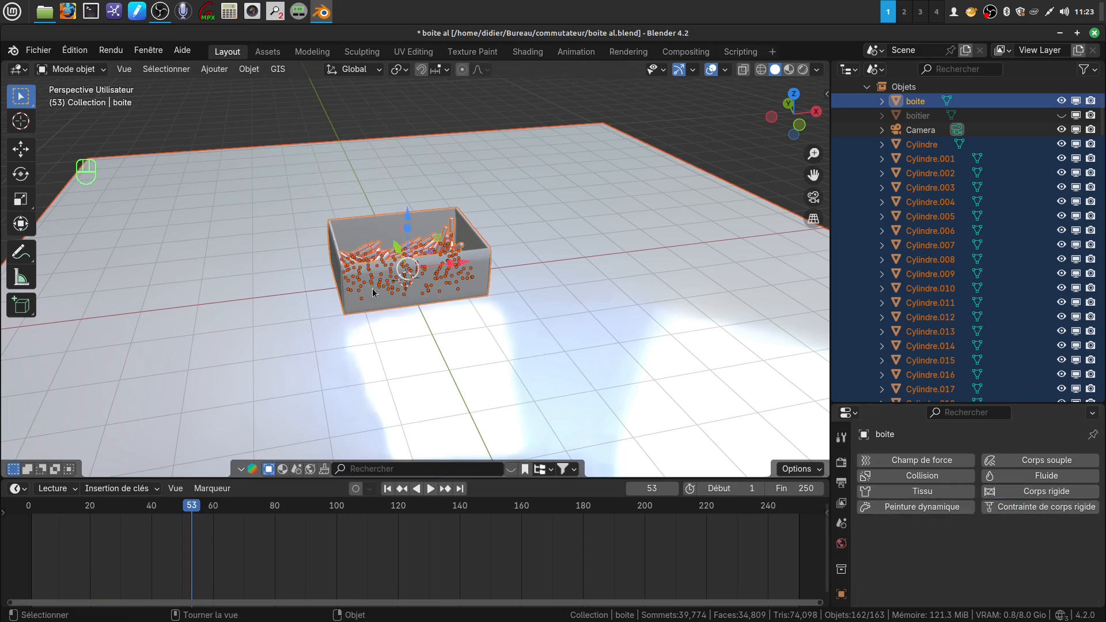
{"action": "left_click", "coordinate": [561, 300]}
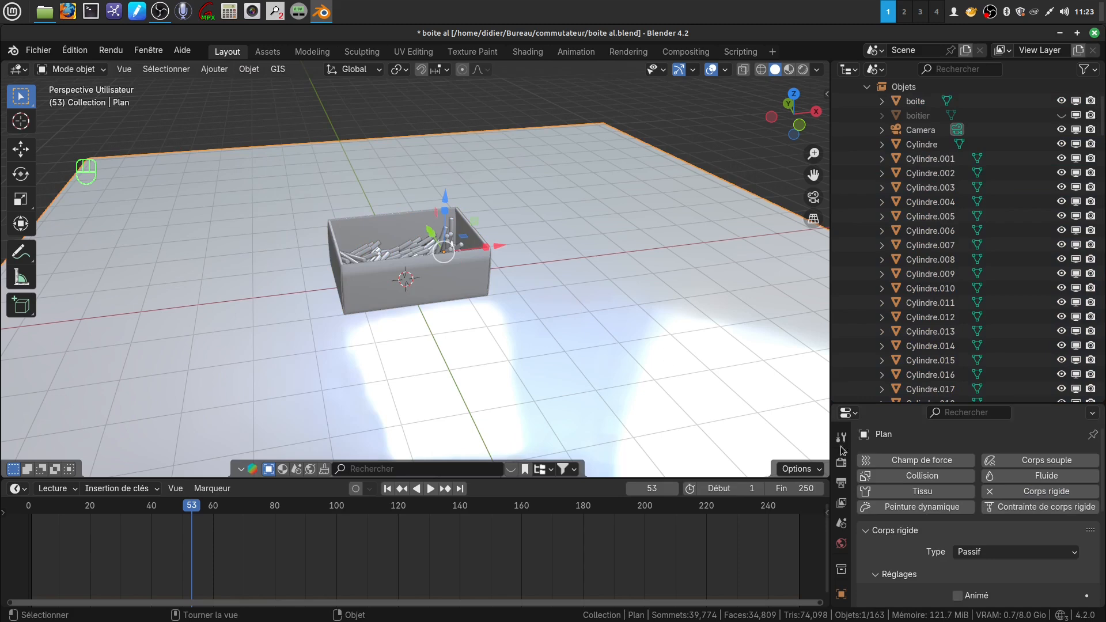
{"action": "left_click", "coordinate": [993, 493]}
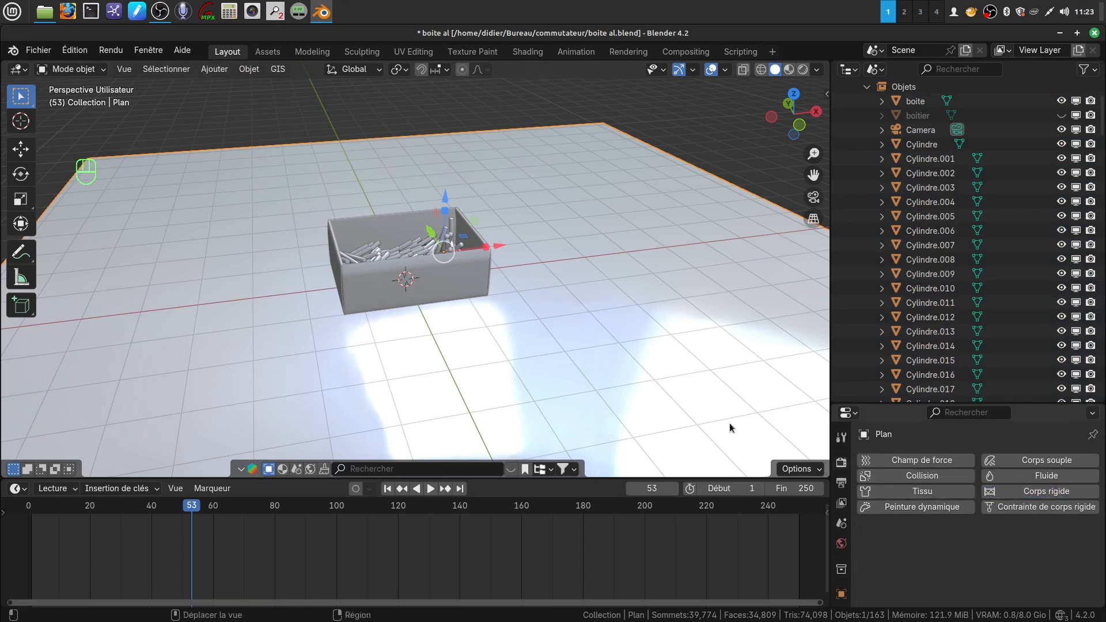
Hide the tray and the floor plane together so that only the rods remain in view
{"action": "left_click", "coordinate": [448, 277]}
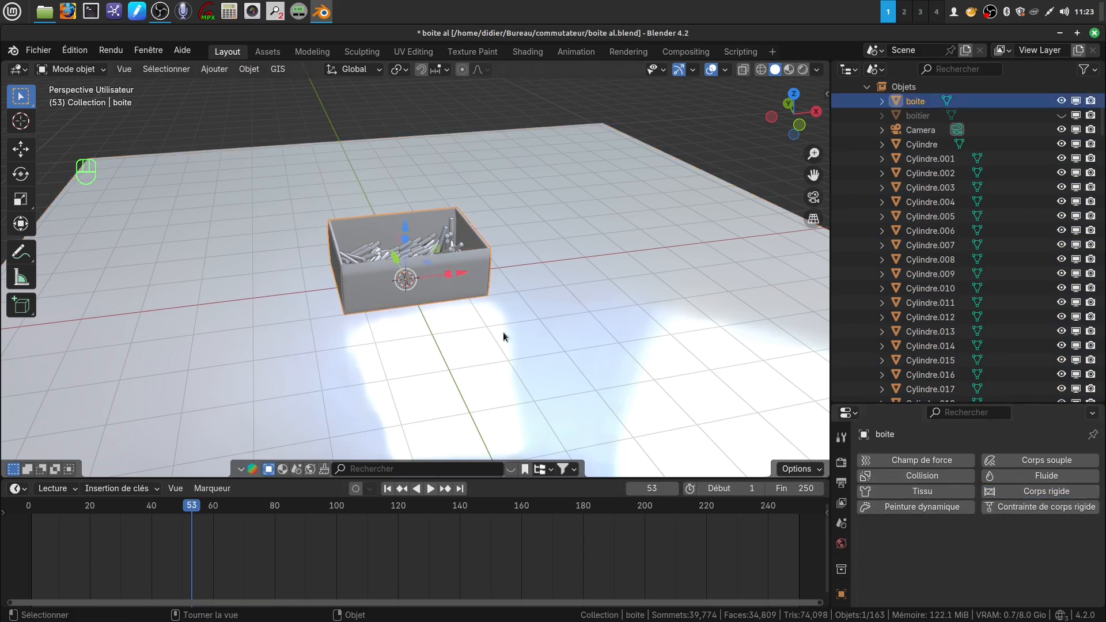
{"action": "scroll", "coordinate": [497, 282], "scroll_direction": "up", "scroll_amount": 3}
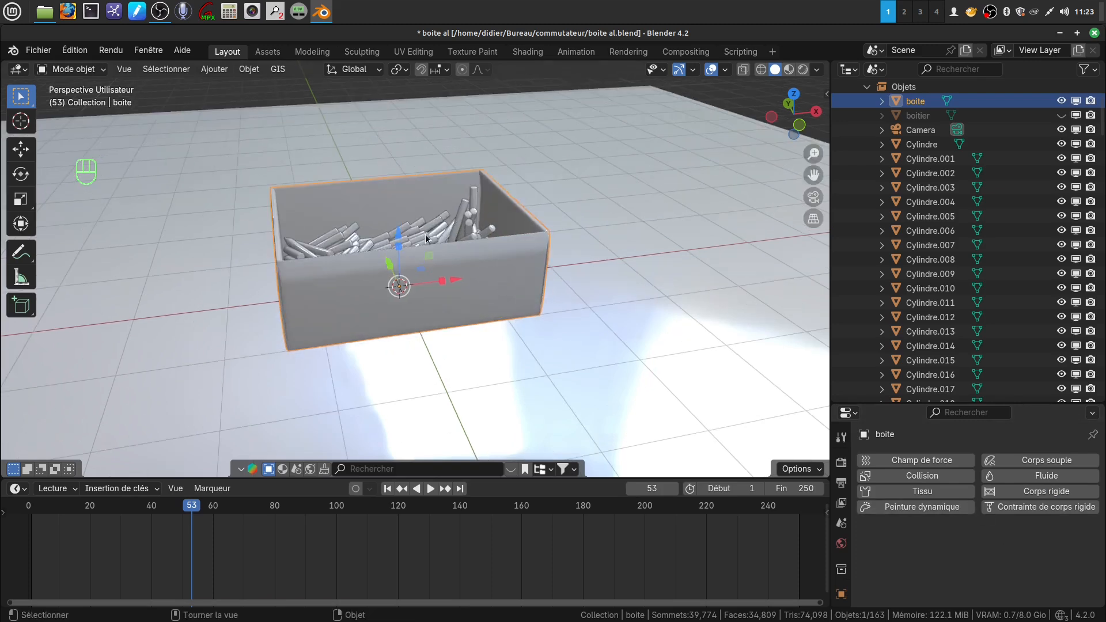
{"action": "scroll", "coordinate": [516, 311], "scroll_direction": "down", "scroll_amount": 1}
{"action": "scroll", "coordinate": [549, 331], "scroll_direction": "down", "scroll_amount": 1}
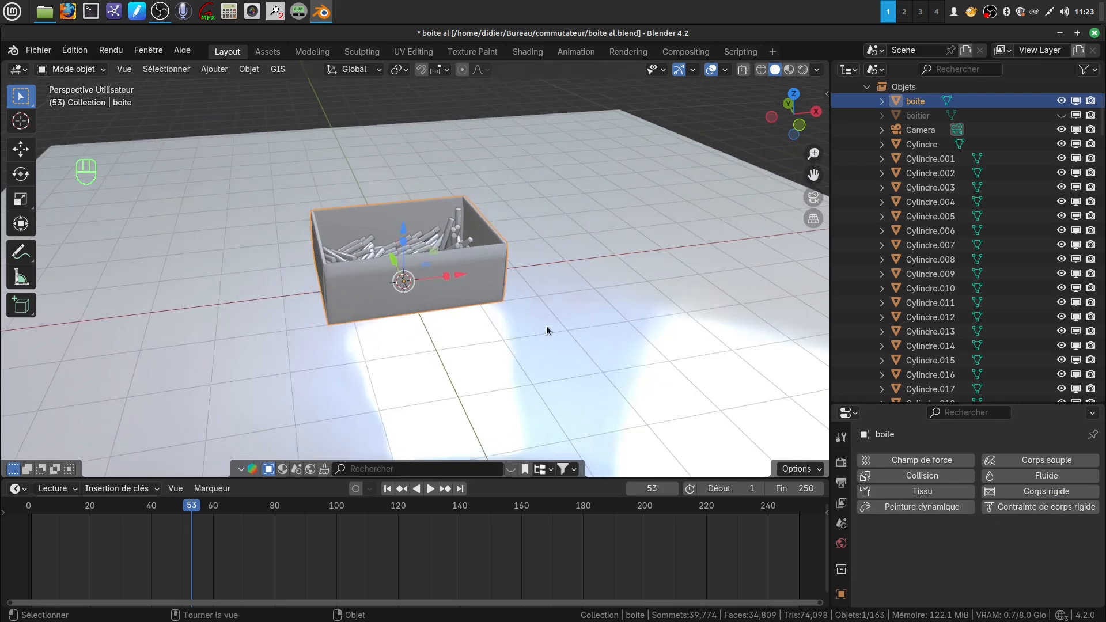
{"action": "left_click", "coordinate": [541, 334], "text": "shift"}
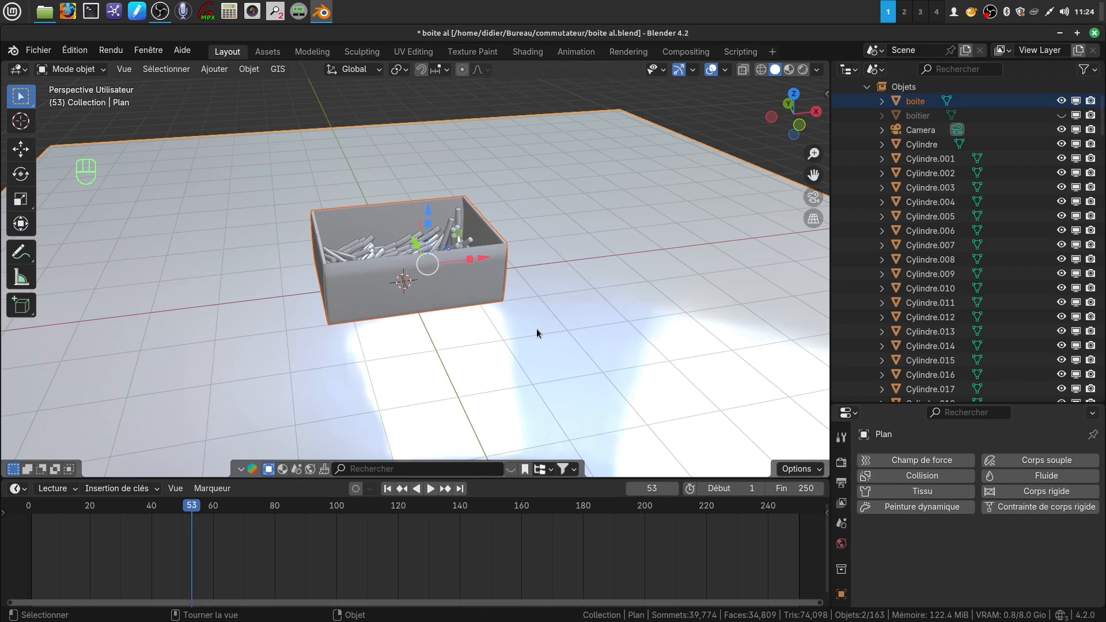
{"action": "key", "text": "h"}
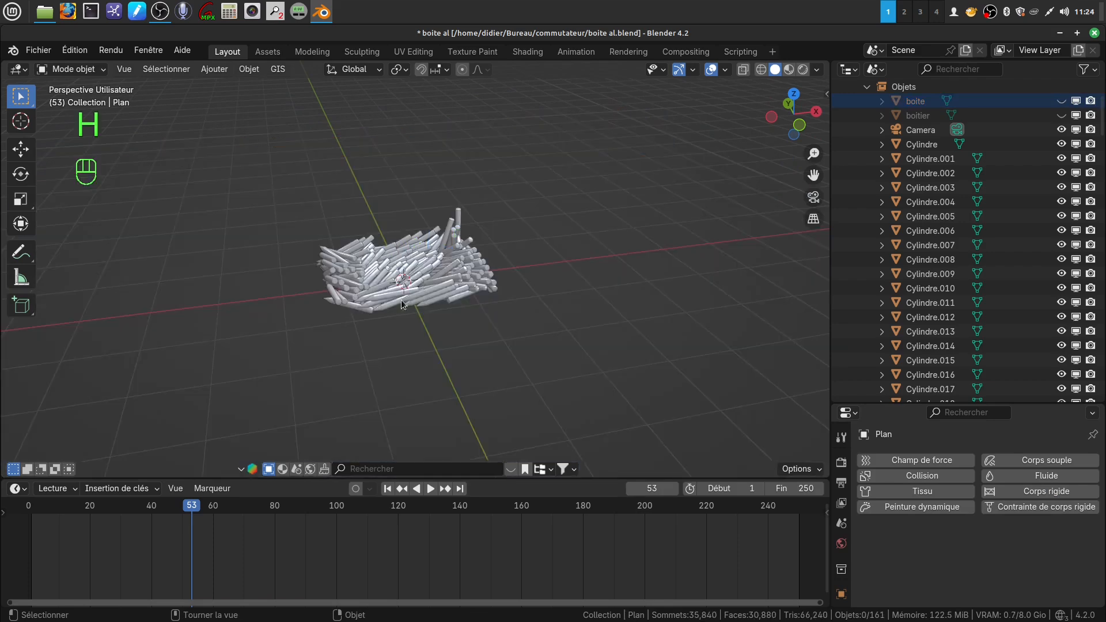
{"action": "scroll", "coordinate": [919, 219], "scroll_direction": "up", "scroll_amount": 3}
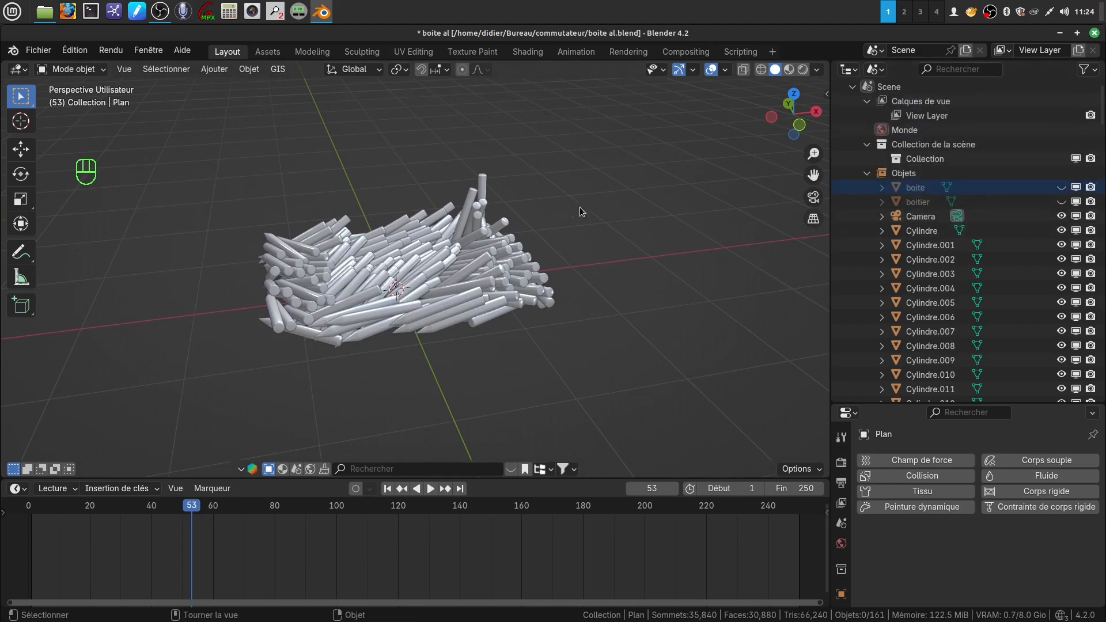
{"action": "left_click_drag", "start_coordinate": [210, 163], "coordinate": [605, 394]}
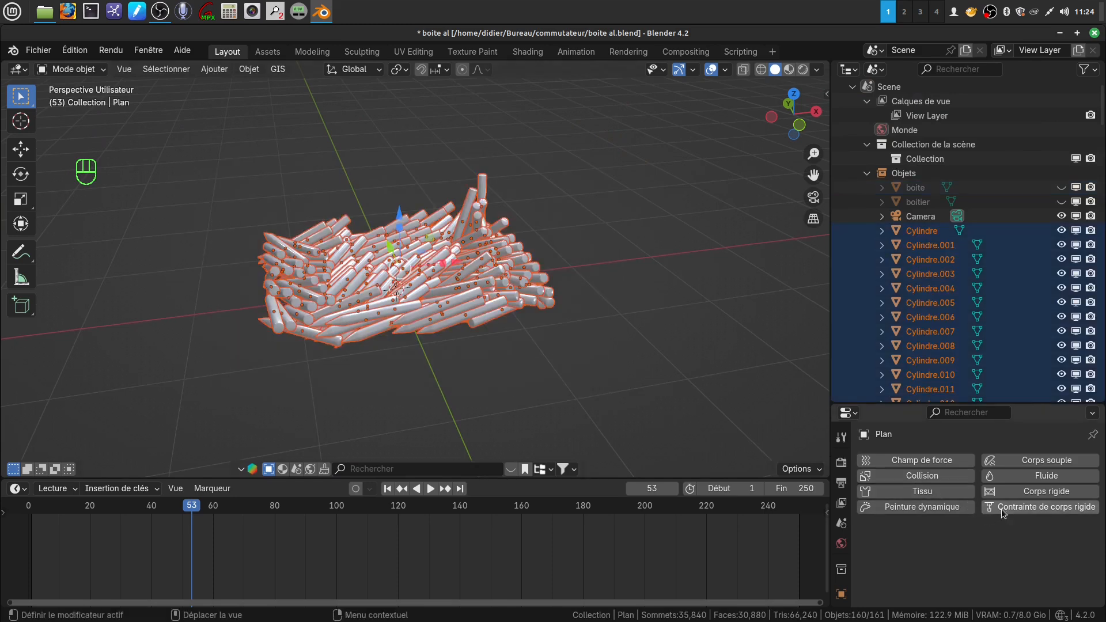
{"action": "left_click", "coordinate": [366, 357]}
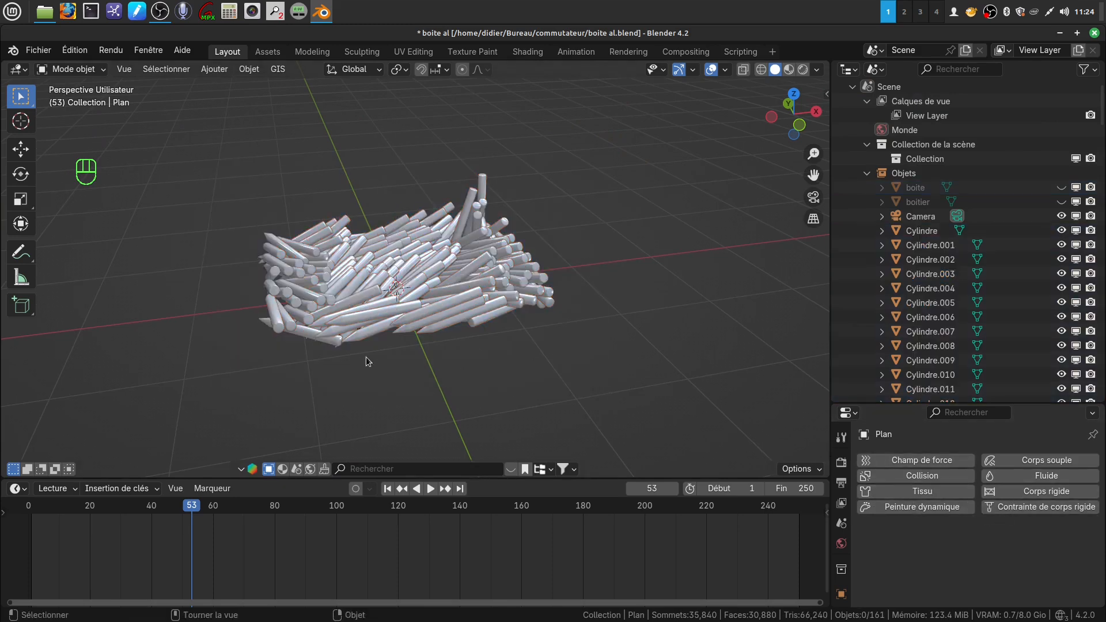
Select all the rods with the front corner rod as the active object, and remove its rigid body physics
{"action": "left_click", "coordinate": [314, 337]}
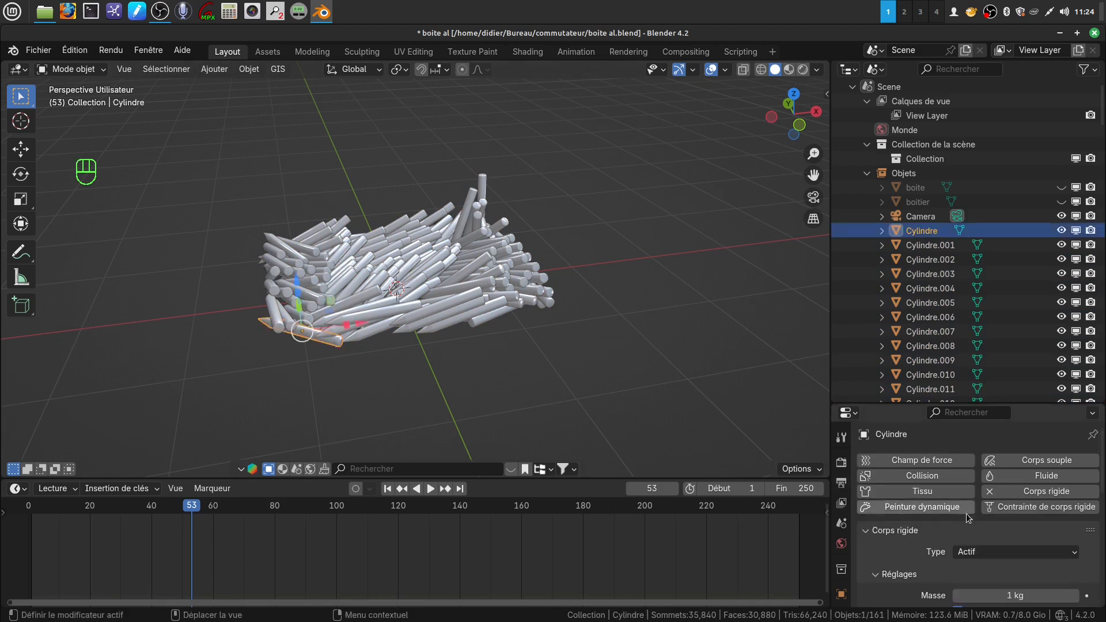
{"action": "left_click", "coordinate": [488, 317]}
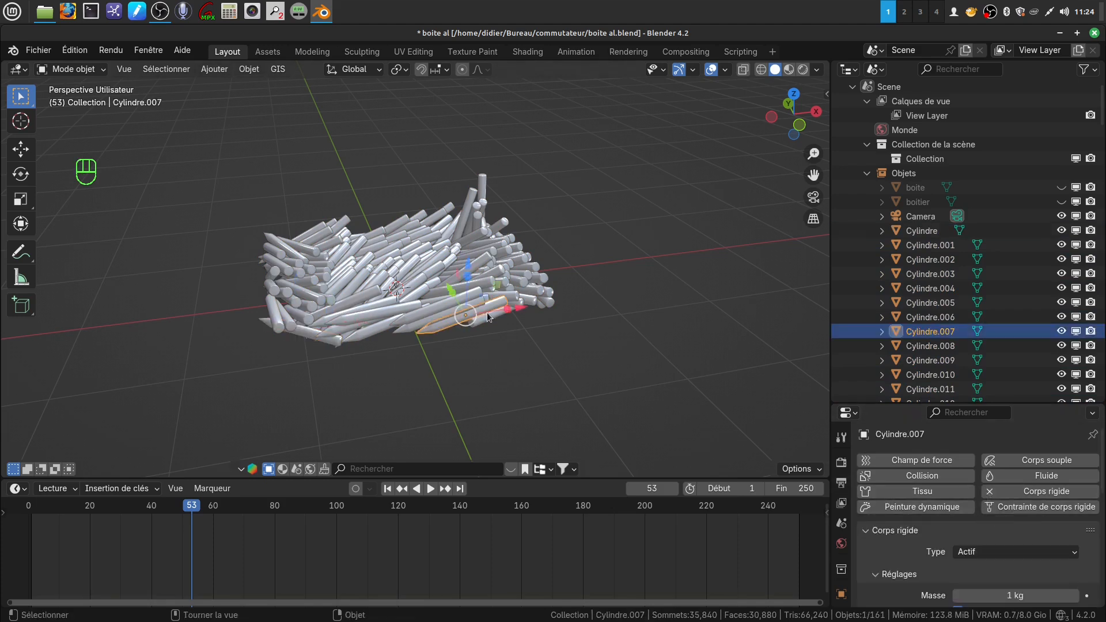
{"action": "left_click", "coordinate": [329, 345]}
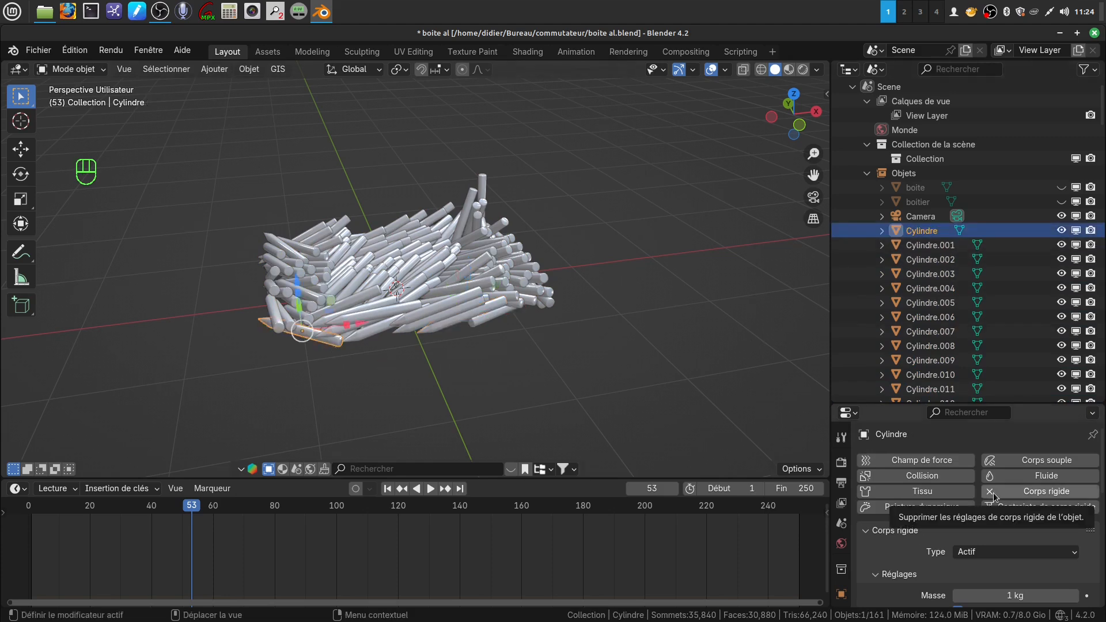
{"action": "key", "text": "b"}
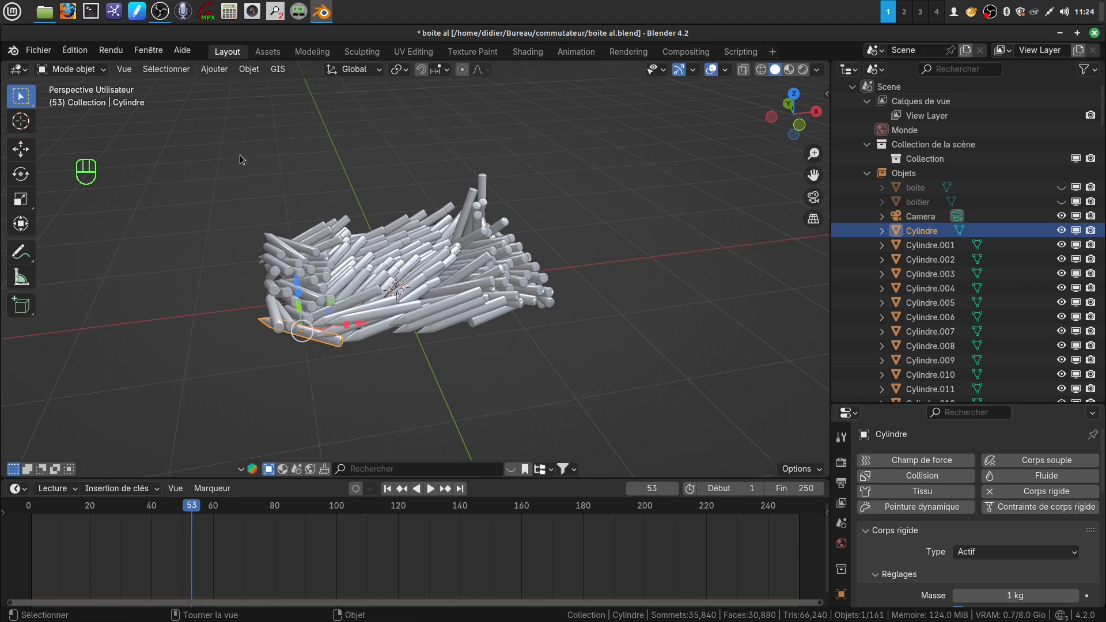
{"action": "left_click_drag", "start_coordinate": [222, 150], "coordinate": [604, 393]}
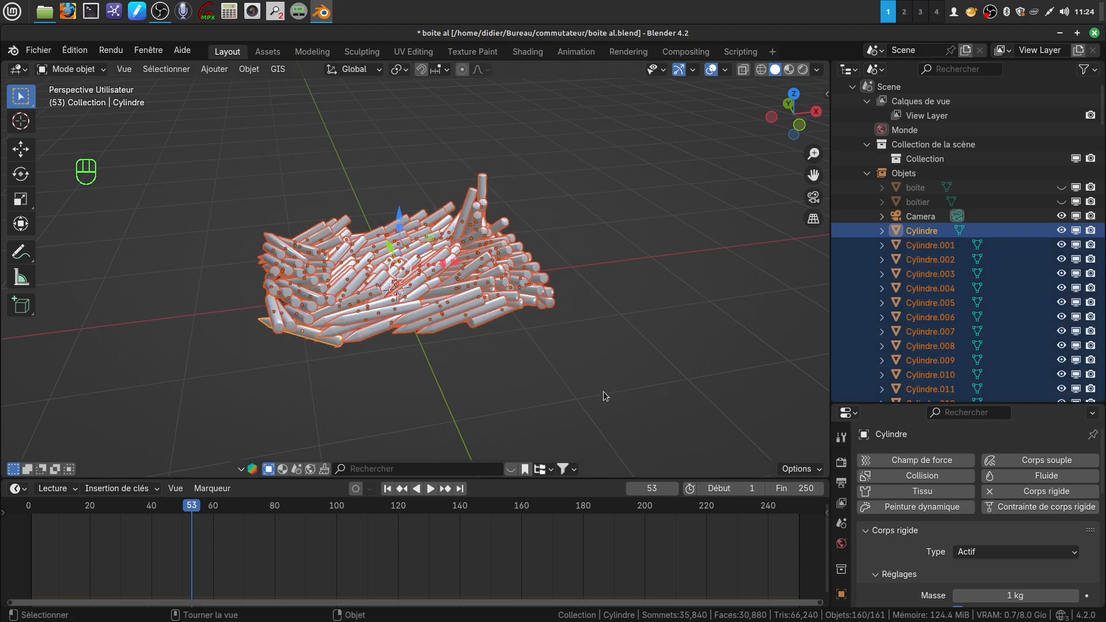
{"action": "left_click", "coordinate": [990, 493]}
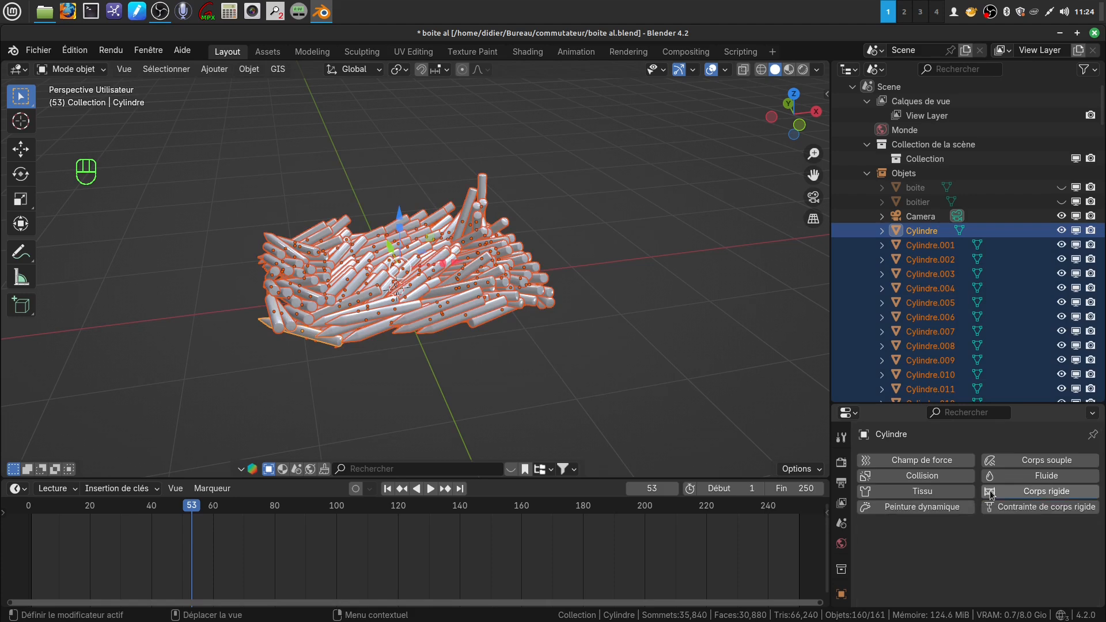
Check the physics settings of individual rods, inverting the selection from the front corner rod to the others in between
{"action": "left_click", "coordinate": [503, 355]}
{"action": "left_click", "coordinate": [489, 321]}
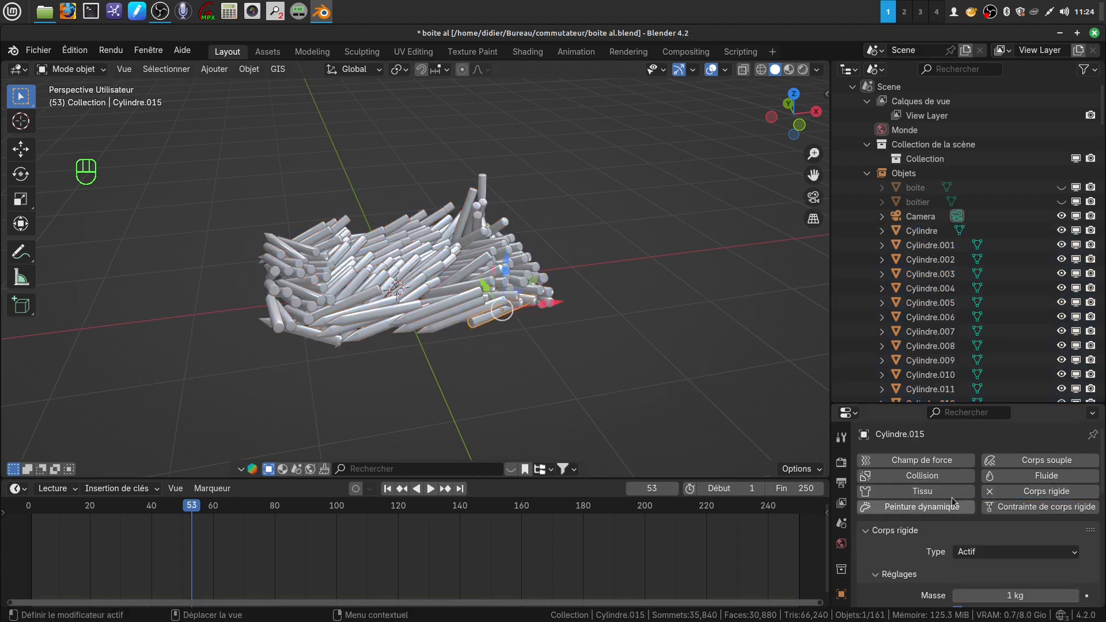
{"action": "left_click", "coordinate": [306, 338]}
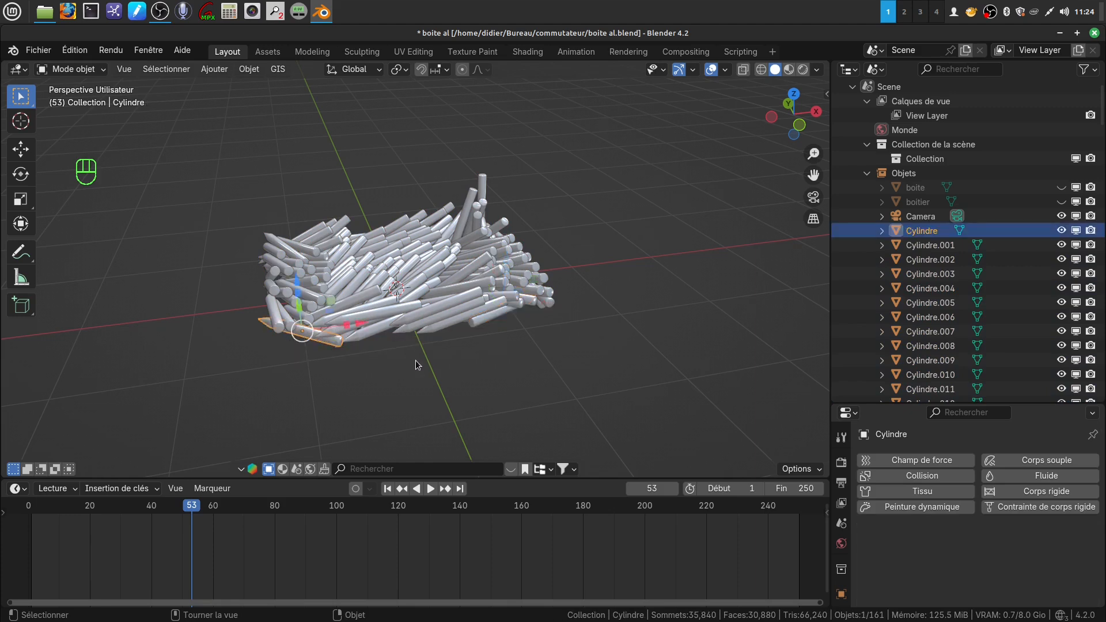
{"action": "left_click", "coordinate": [186, 69]}
{"action": "left_click", "coordinate": [192, 115]}
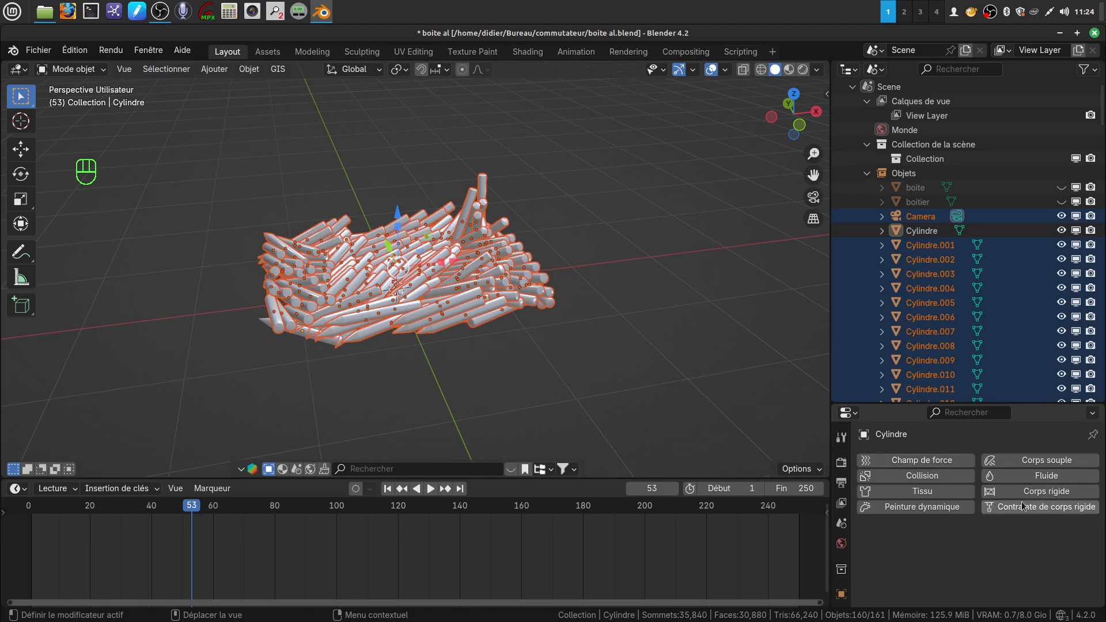
{"action": "left_click", "coordinate": [500, 372]}
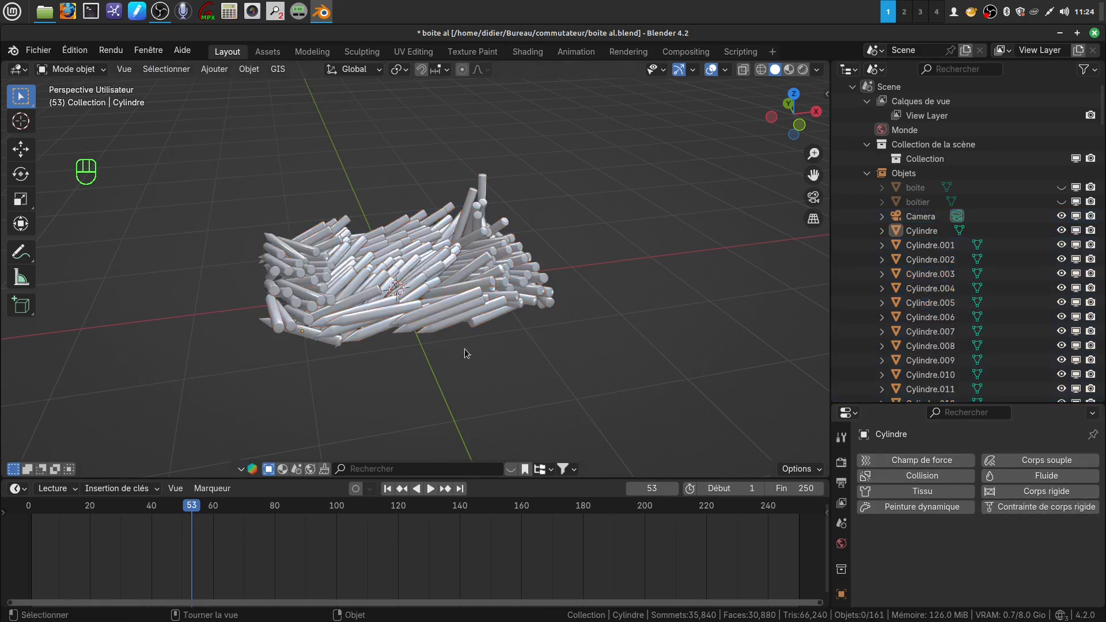
{"action": "left_click", "coordinate": [440, 331]}
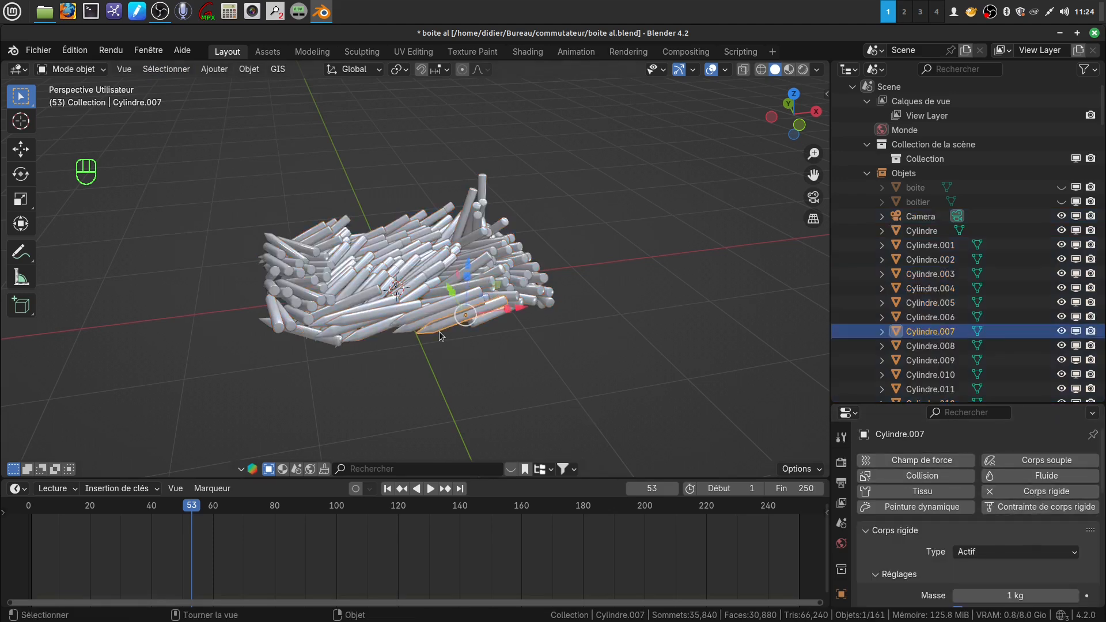
Join all the rods into one object, with the front corner rod that has no rigid body as the active one
{"action": "left_click", "coordinate": [339, 349]}
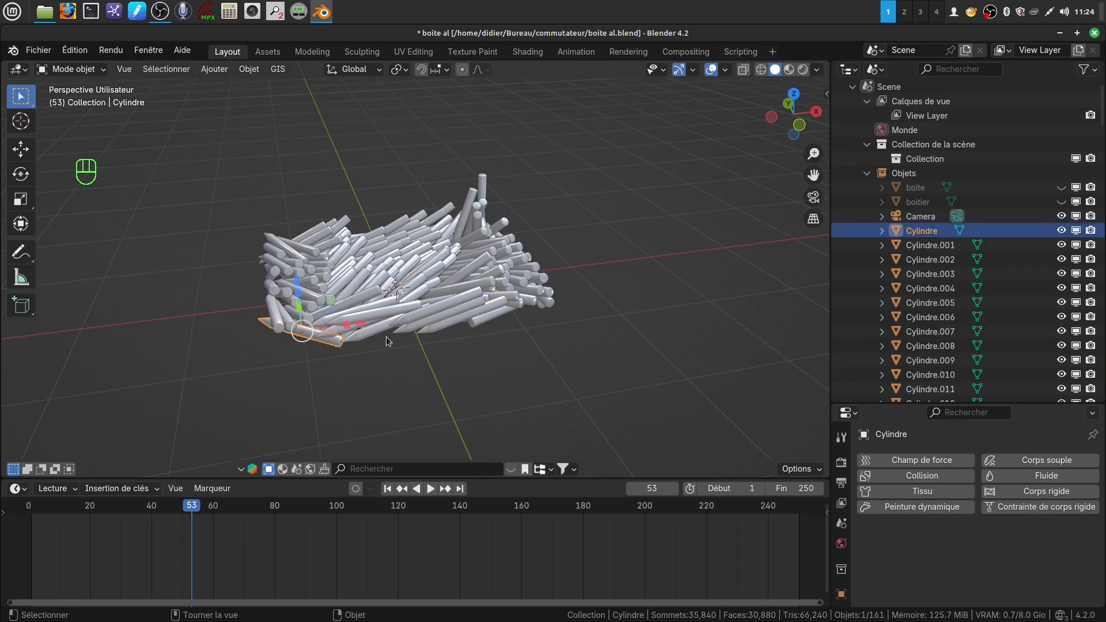
{"action": "left_click_drag", "start_coordinate": [234, 151], "coordinate": [627, 369]}
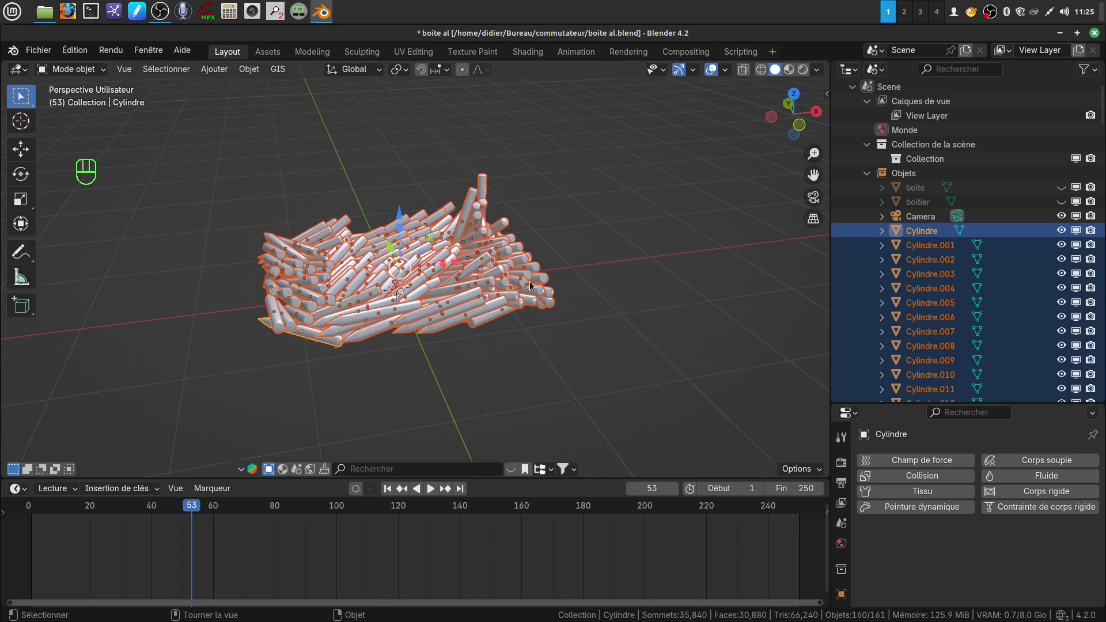
{"action": "right_click", "coordinate": [605, 202]}
{"action": "left_click", "coordinate": [569, 206]}
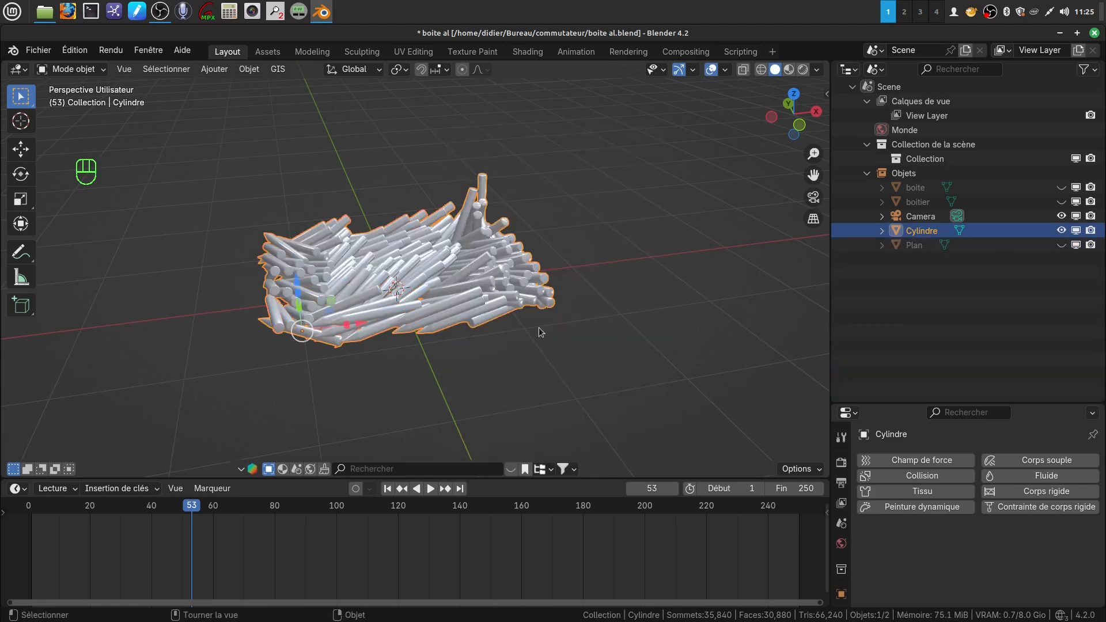
{"action": "left_click", "coordinate": [588, 271]}
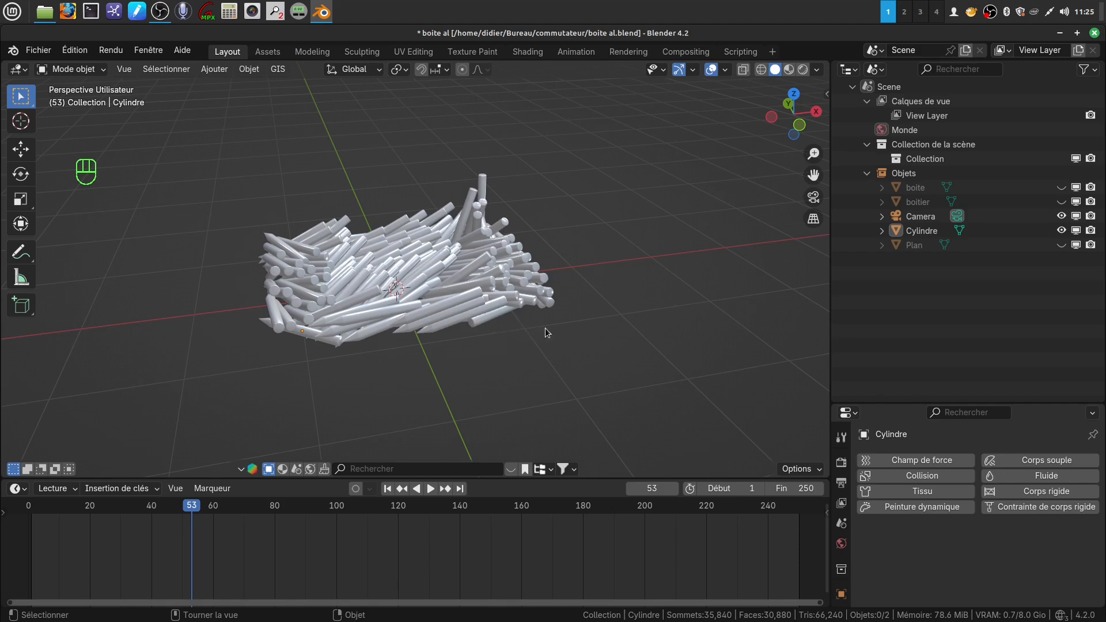
Reveal the hidden tray, sleeve and floor plane, and select the joined rods and the tray in turn to check them
{"action": "middle_click_drag", "start_coordinate": [546, 329], "coordinate": [562, 338], "text": "shift"}
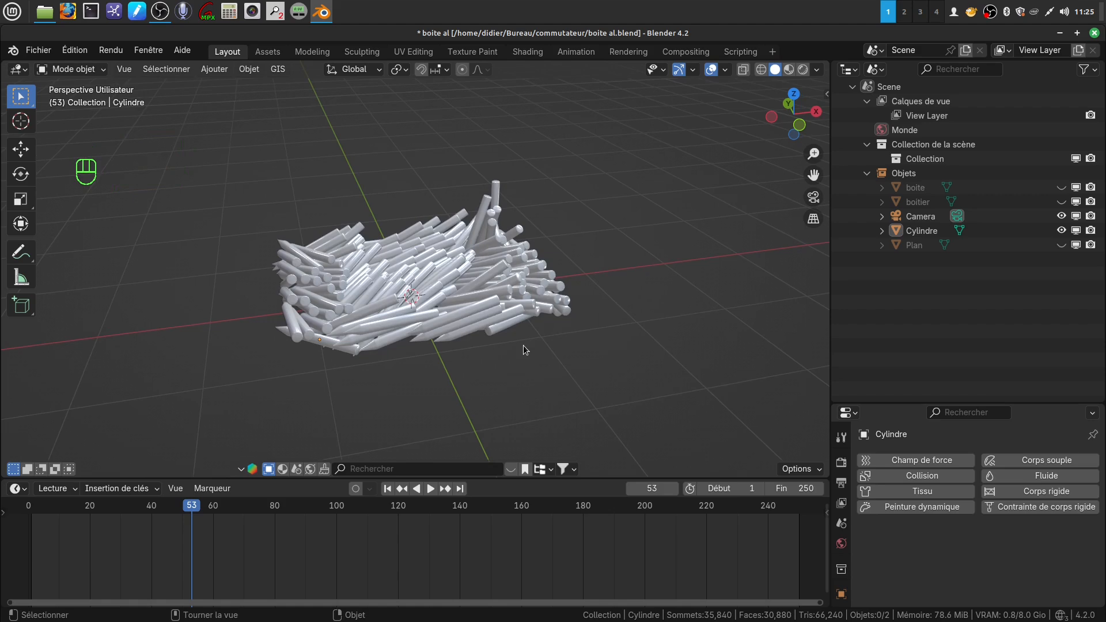
{"action": "key", "text": "alt+h"}
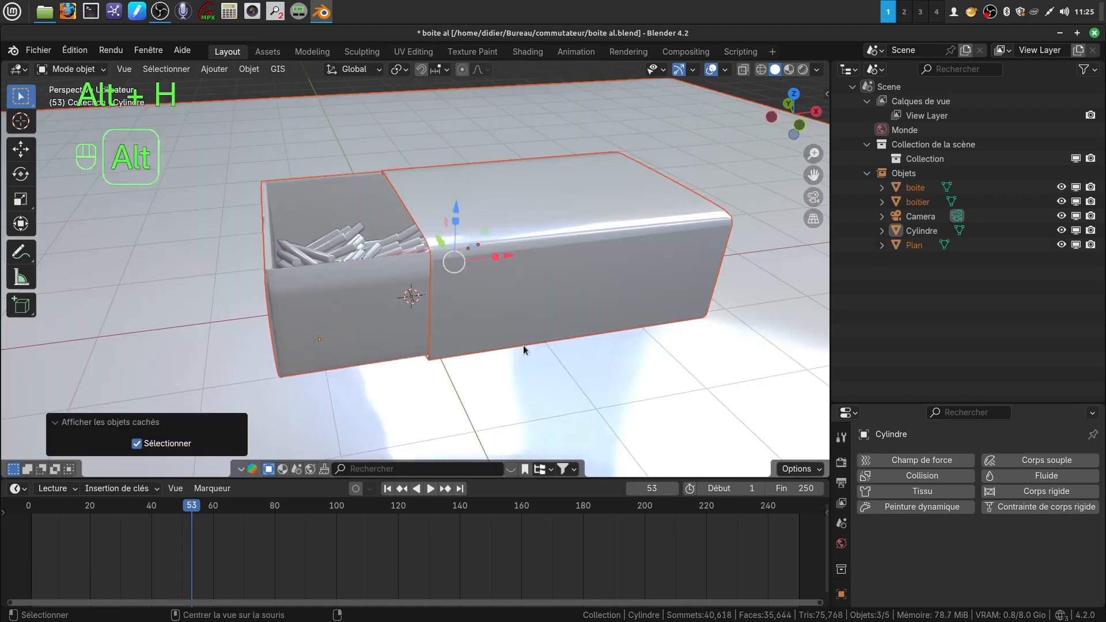
{"action": "mouse_move", "coordinate": [500, 273]}
{"action": "middle_mouse_down"}
{"action": "mouse_move", "coordinate": [544, 295]}
{"action": "mouse_move", "coordinate": [489, 281]}
{"action": "middle_mouse_up"}
{"action": "left_click", "coordinate": [338, 168]}
{"action": "middle_click_drag", "start_coordinate": [452, 237], "coordinate": [541, 309]}
{"action": "left_click", "coordinate": [541, 309]}
{"action": "left_click", "coordinate": [377, 275]}
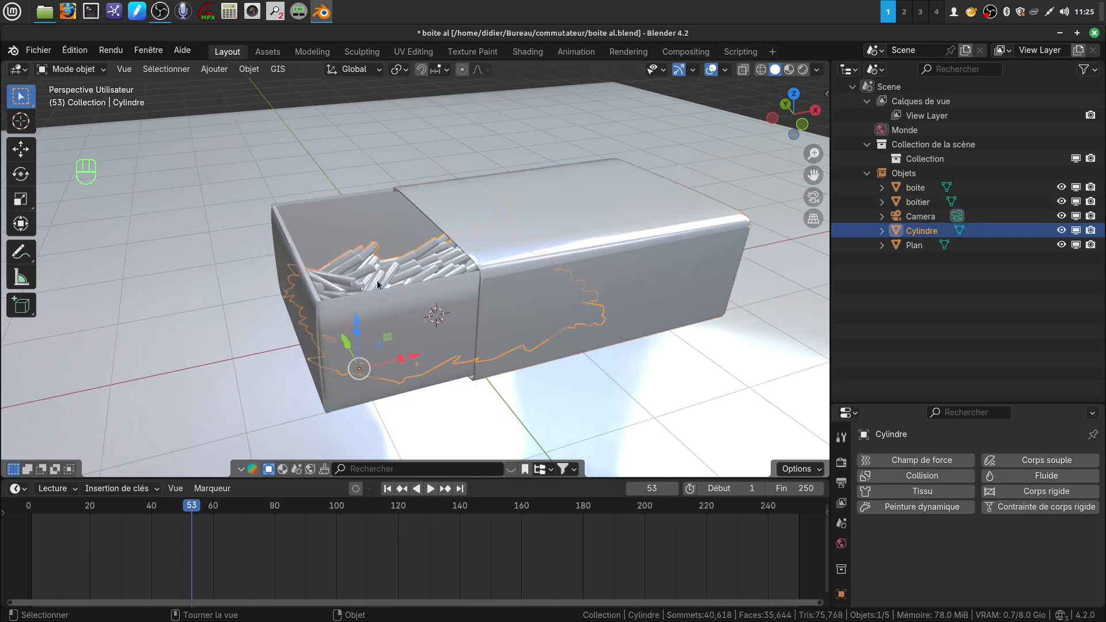
{"action": "middle_click_drag", "start_coordinate": [377, 280], "coordinate": [403, 303]}
{"action": "left_click", "coordinate": [316, 354]}
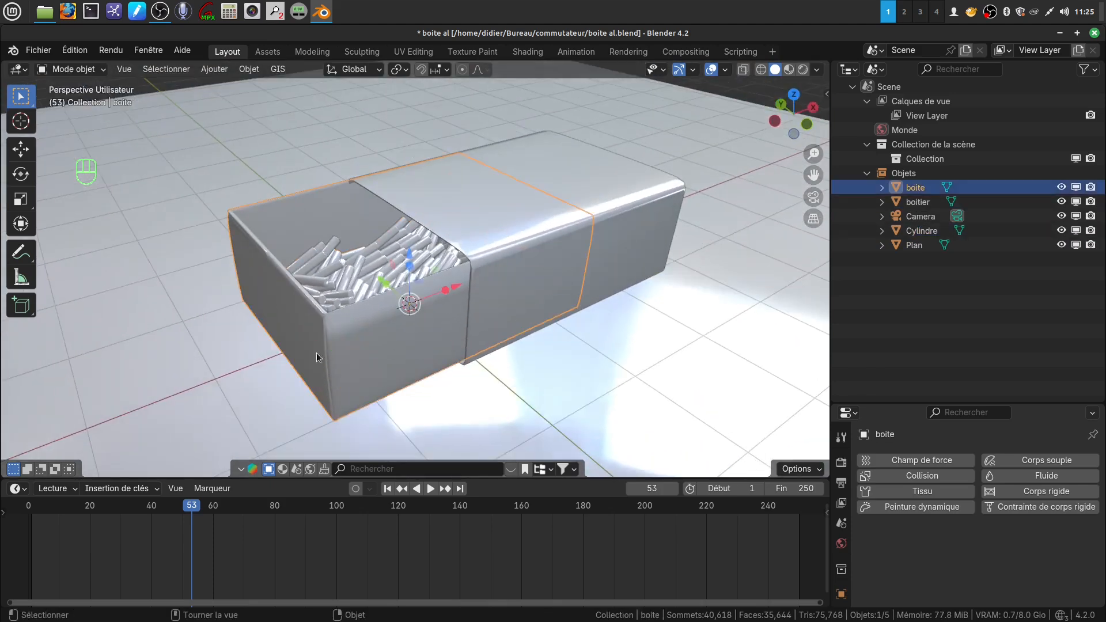
{"action": "middle_click_drag", "start_coordinate": [405, 364], "coordinate": [409, 369], "text": "shift"}
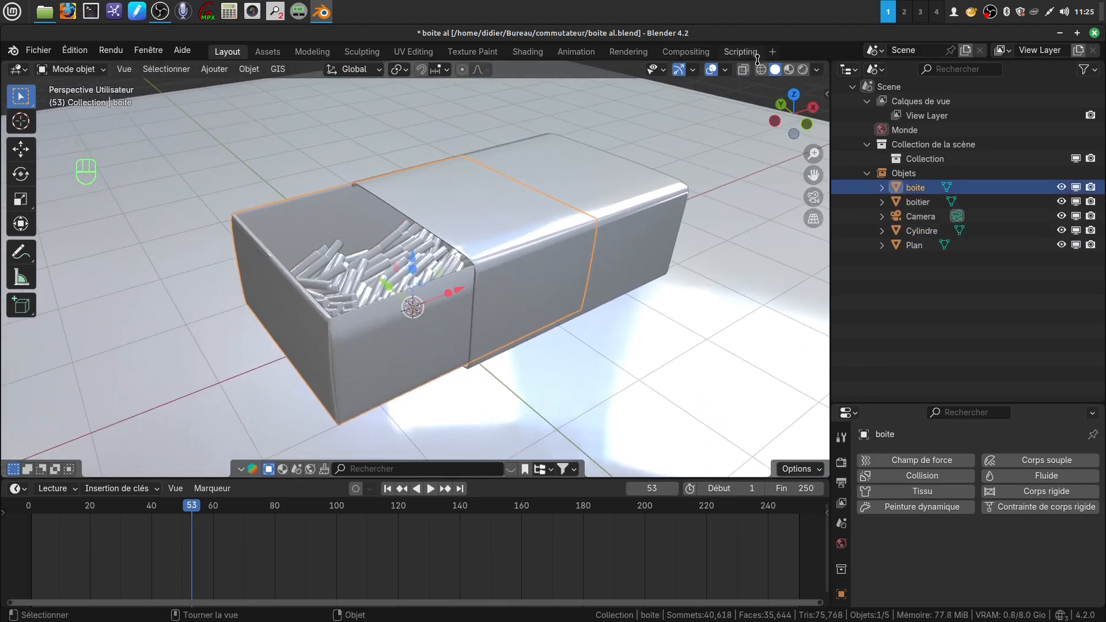
Switch the viewport to rendered shading and show the open tray with its rods up close
{"action": "left_click", "coordinate": [803, 70]}
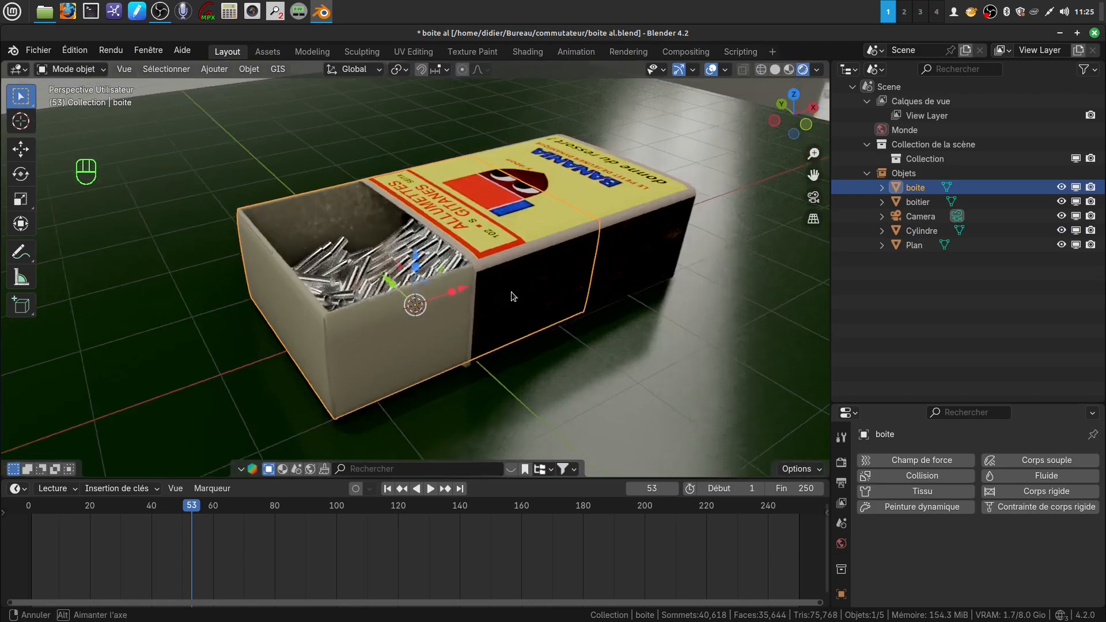
{"action": "mouse_move", "coordinate": [511, 292]}
{"action": "middle_mouse_down"}
{"action": "mouse_move", "coordinate": [518, 280]}
{"action": "mouse_move", "coordinate": [492, 277]}
{"action": "mouse_move", "coordinate": [480, 292]}
{"action": "middle_mouse_up"}
{"action": "scroll", "coordinate": [494, 299], "scroll_direction": "up", "scroll_amount": 2}
{"action": "middle_click_drag", "start_coordinate": [416, 323], "coordinate": [444, 316], "text": "shift"}
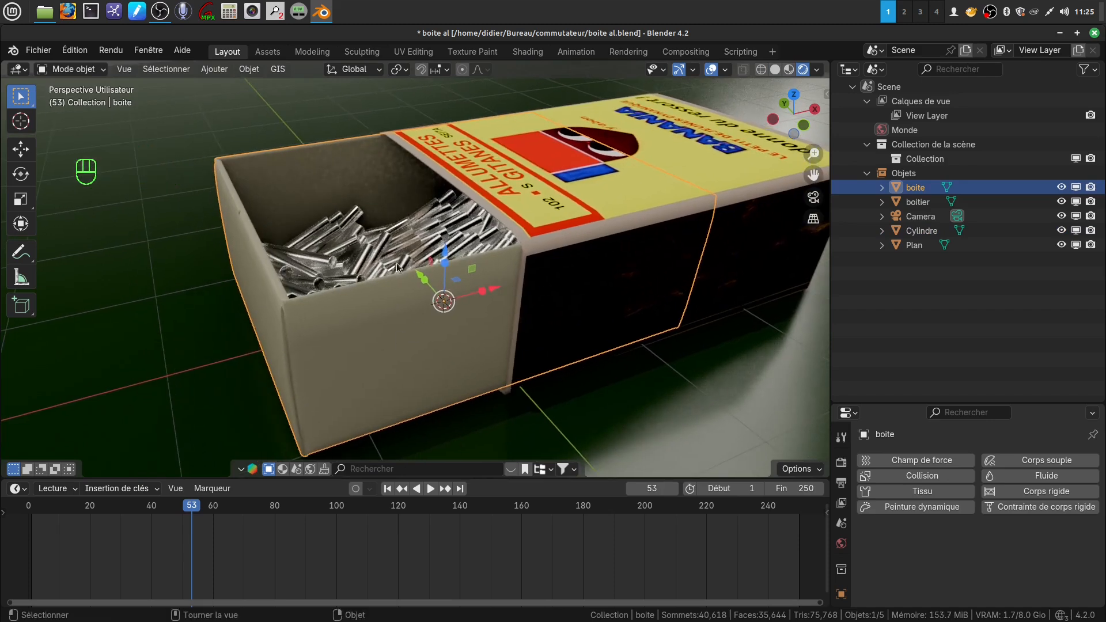
Add the sleeve and the rods to the tray selection, and join all three into a single object with the rods active
{"action": "key", "text": "shift"}
{"action": "key", "text": "shift"}
{"action": "key", "text": "shift"}
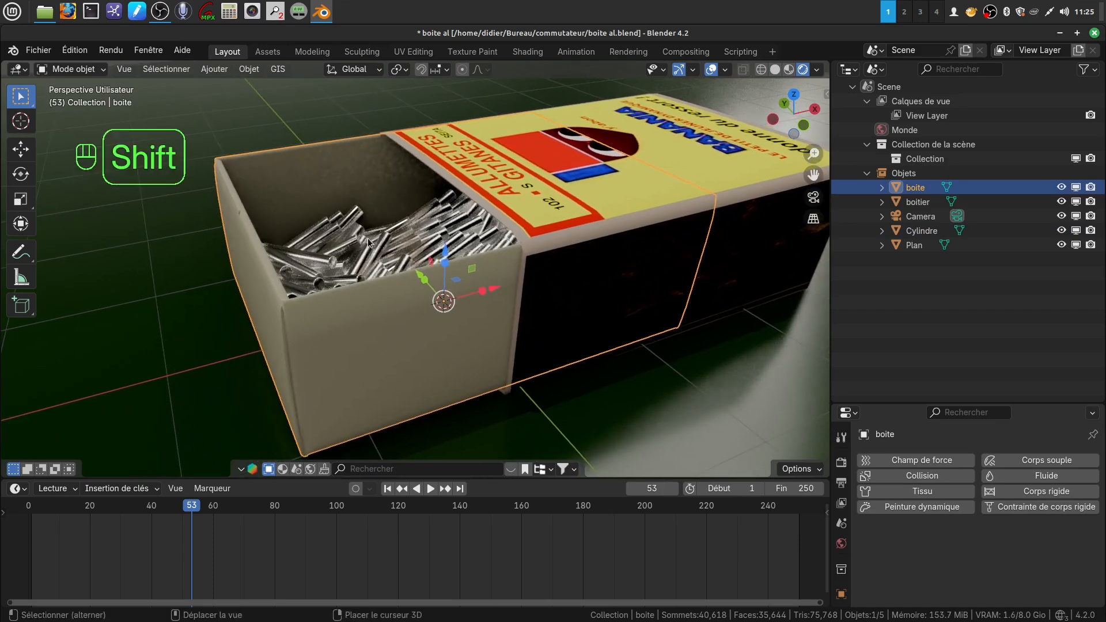
{"action": "left_click", "coordinate": [604, 233], "text": "shift"}
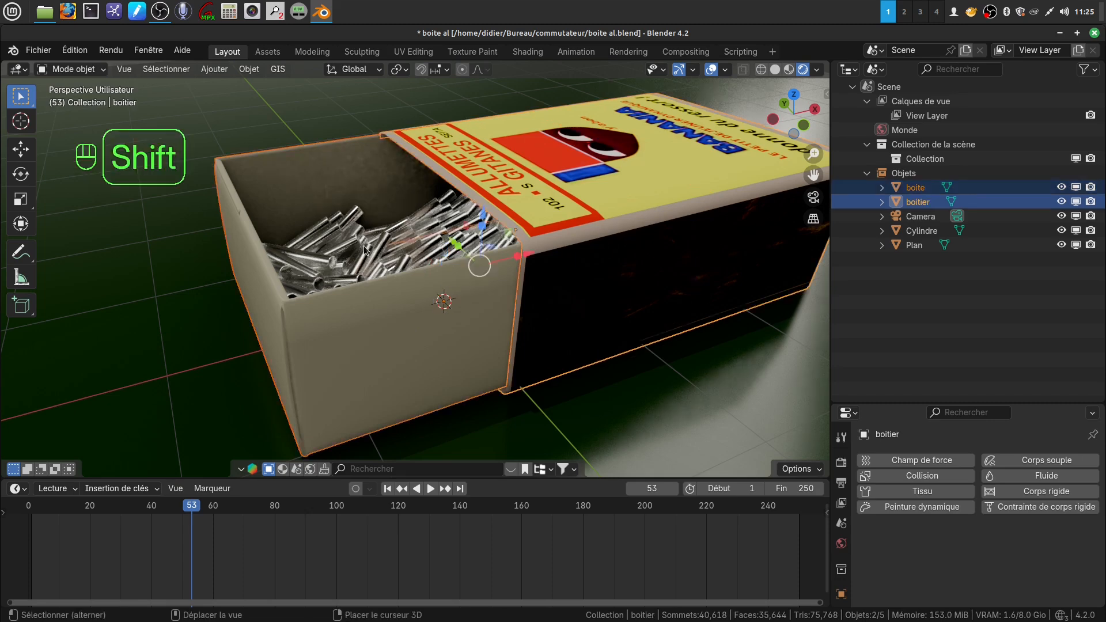
{"action": "left_click", "coordinate": [437, 270], "text": "shift"}
{"action": "mouse_move", "coordinate": [438, 269]}
{"action": "middle_mouse_down"}
{"action": "mouse_move", "coordinate": [412, 285]}
{"action": "mouse_move", "coordinate": [448, 258]}
{"action": "middle_mouse_up"}
{"action": "right_click", "coordinate": [411, 285]}
{"action": "left_click", "coordinate": [394, 282]}
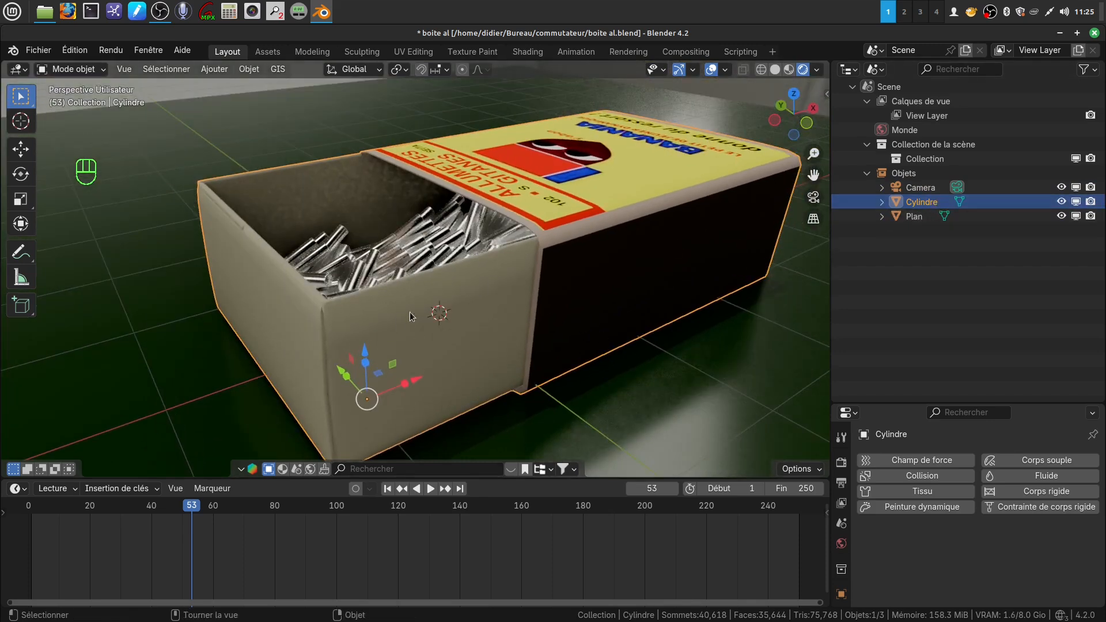
Examine the rendered matchbox and the rods in its open tray from several angles and distances
{"action": "mouse_move", "coordinate": [416, 239]}
{"action": "middle_mouse_down"}
{"action": "mouse_move", "coordinate": [392, 267]}
{"action": "mouse_move", "coordinate": [413, 239]}
{"action": "middle_mouse_up"}
{"action": "scroll", "coordinate": [414, 239], "scroll_direction": "down", "scroll_amount": 3}
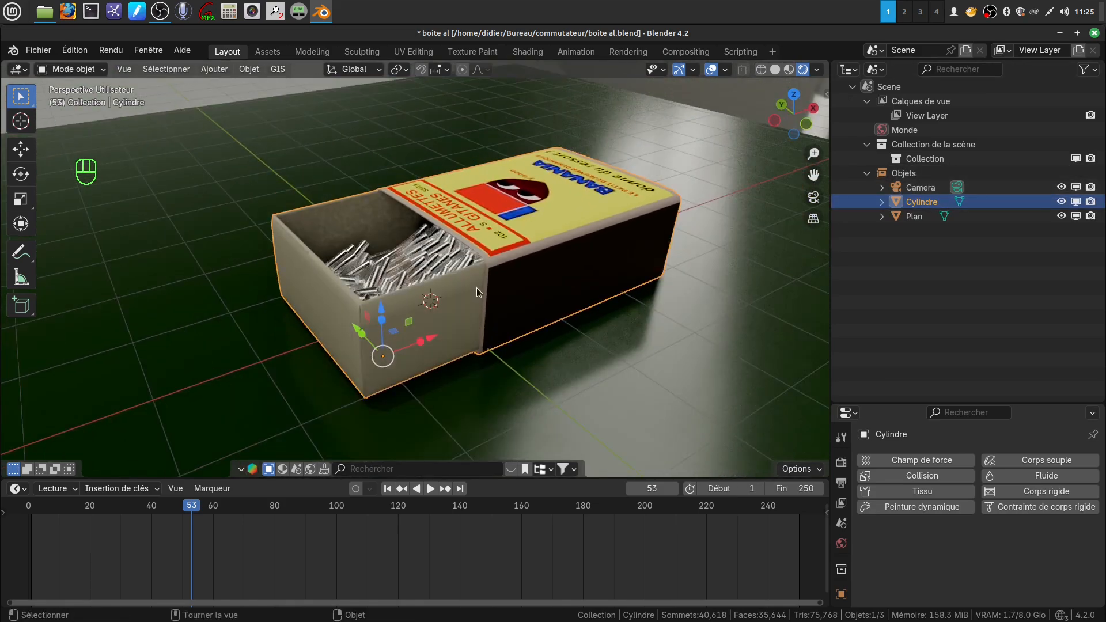
{"action": "mouse_move", "coordinate": [470, 282]}
{"action": "middle_mouse_down", "text": "shift"}
{"action": "mouse_move", "coordinate": [462, 259]}
{"action": "mouse_move", "coordinate": [461, 271]}
{"action": "middle_mouse_up", "text": "shift"}
{"action": "scroll", "coordinate": [490, 324], "scroll_direction": "up", "scroll_amount": 2}
{"action": "mouse_move", "coordinate": [485, 318]}
{"action": "middle_mouse_down"}
{"action": "mouse_move", "coordinate": [505, 303]}
{"action": "mouse_move", "coordinate": [483, 313]}
{"action": "middle_mouse_up"}
{"action": "middle_click_drag", "start_coordinate": [404, 262], "coordinate": [490, 293]}
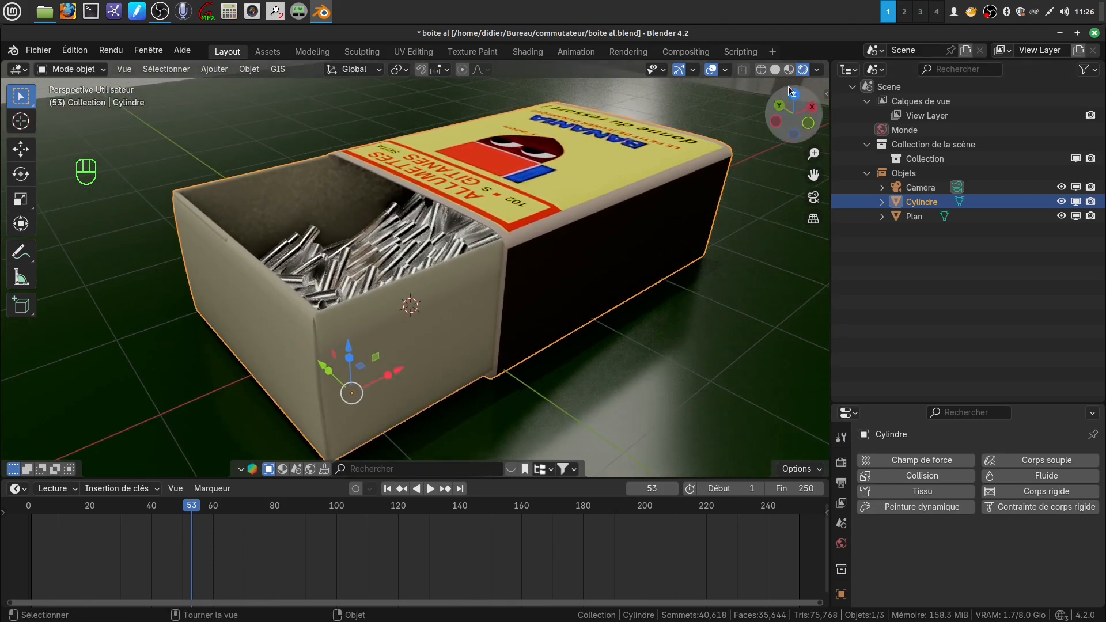
{"action": "right_click", "coordinate": [989, 16]}
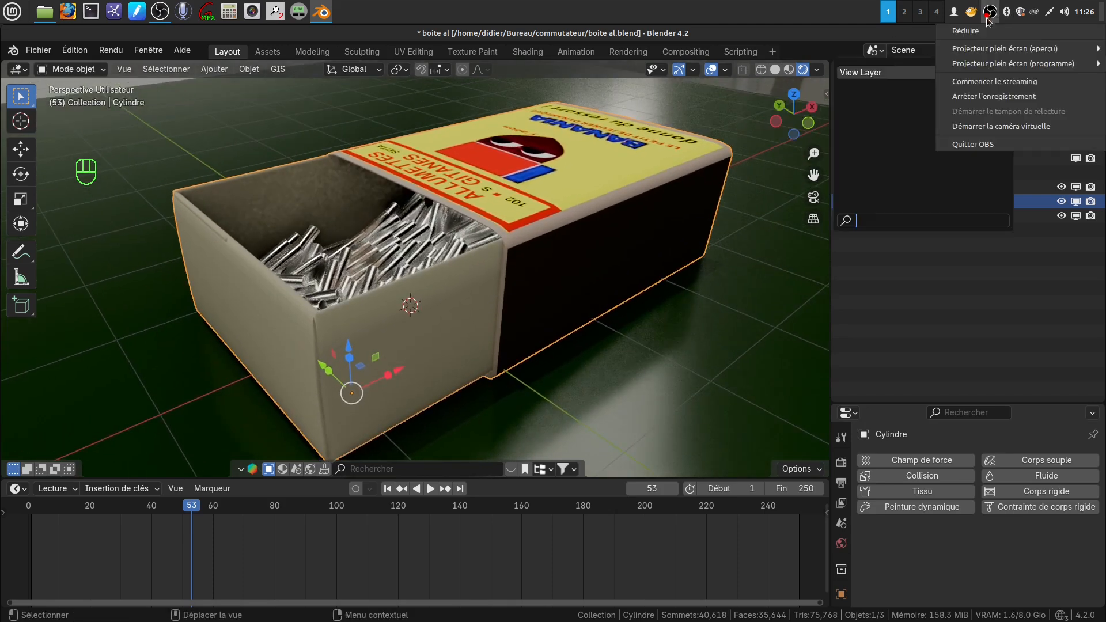